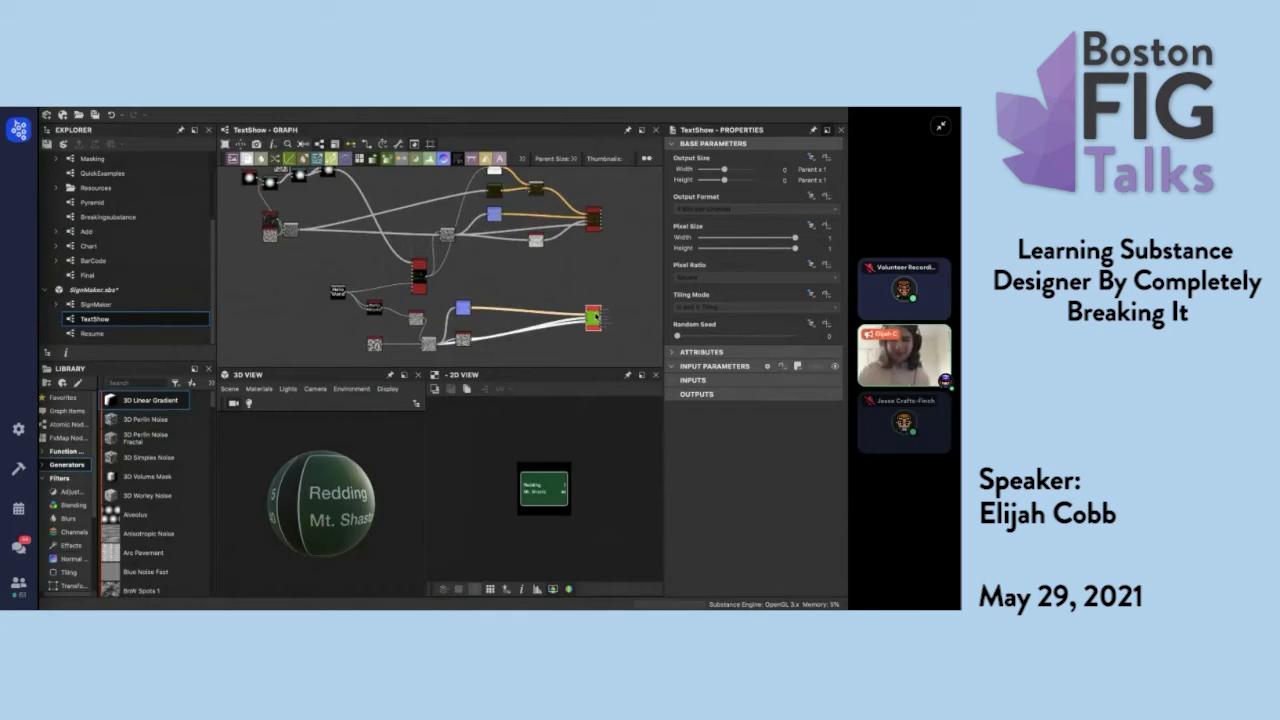
# Show the green pbr_base_material node's material in the 3D view and inspect its surface up close.
pyautogui.click(594, 319)
pyautogui.rightClick(594, 319)
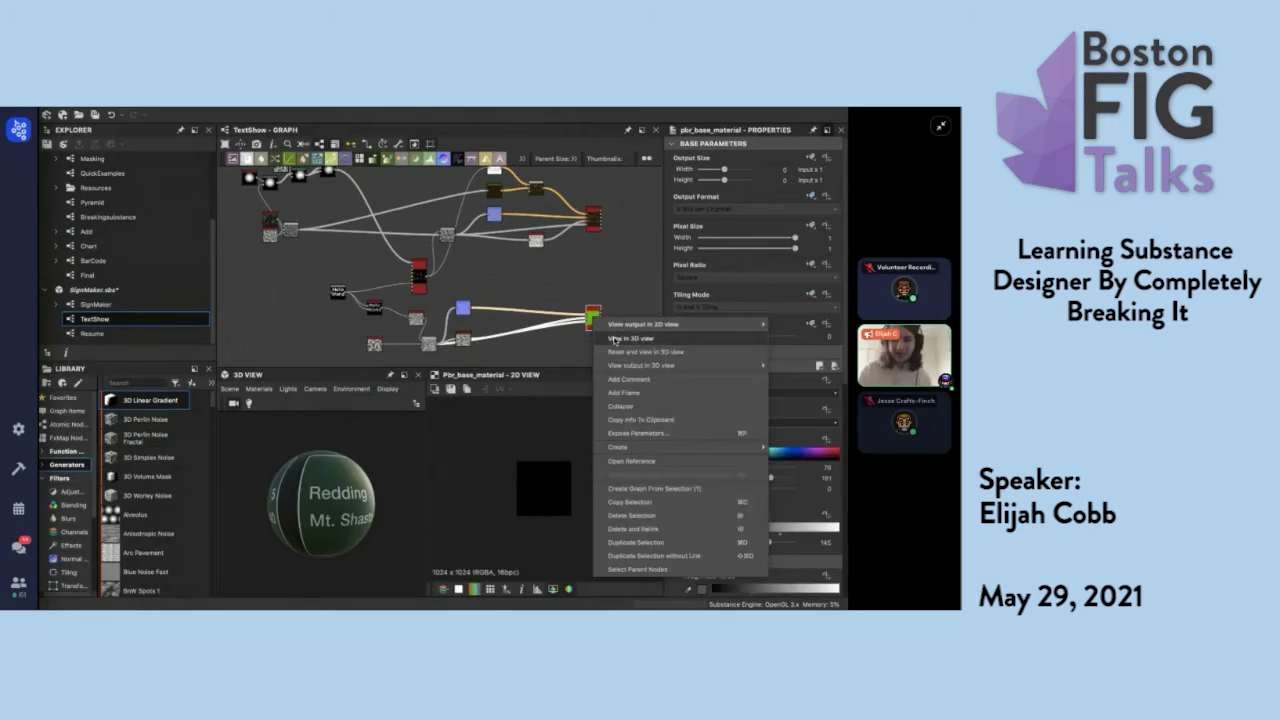
pyautogui.click(614, 339)
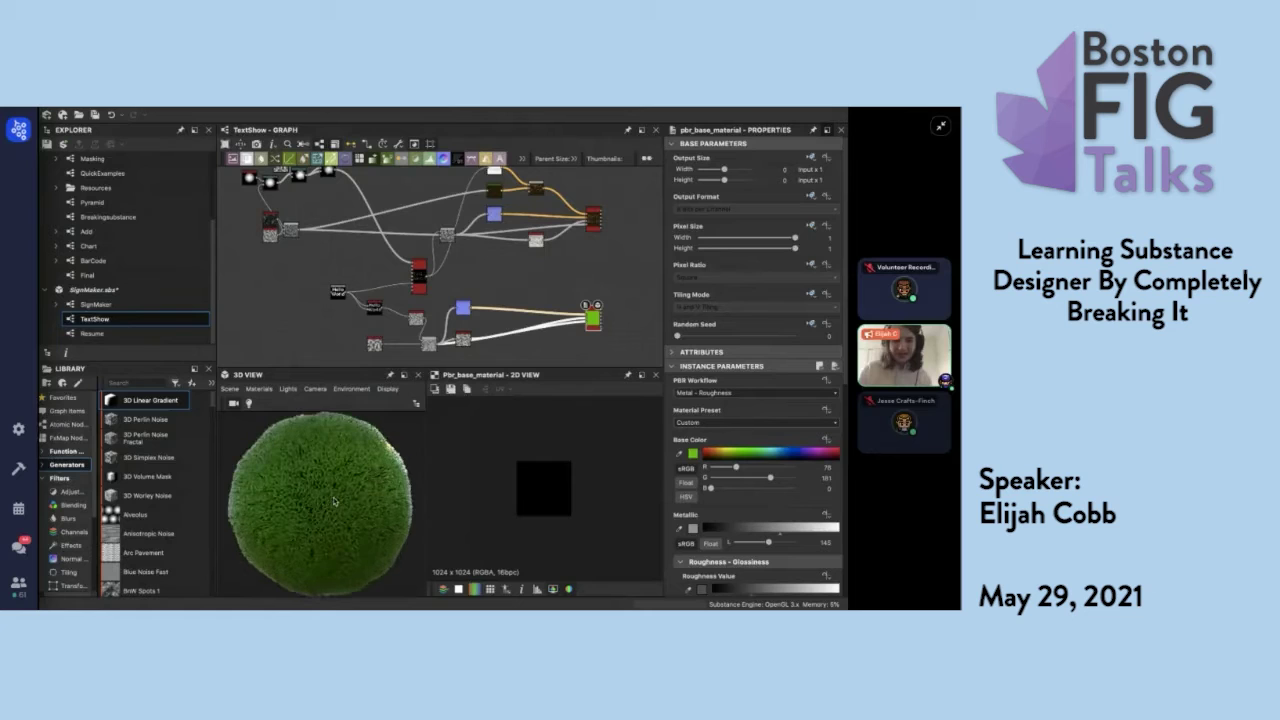
pyautogui.scroll(5, 330, 503)
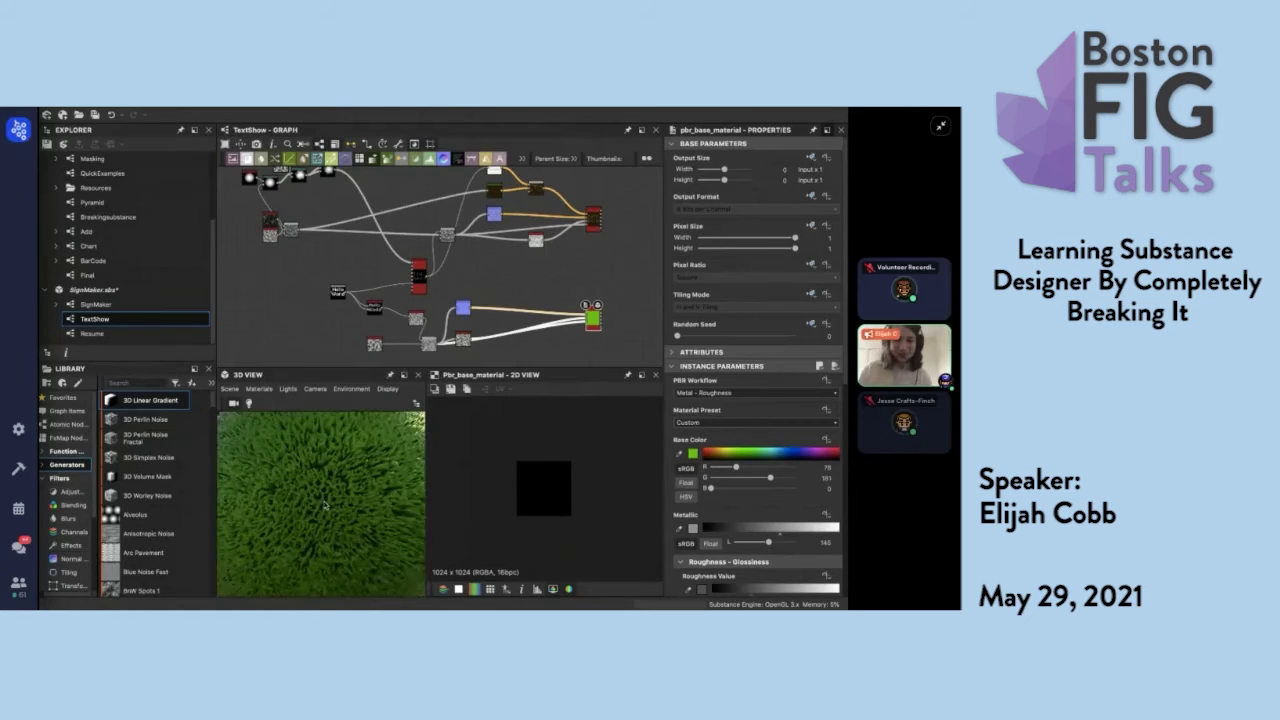
pyautogui.scroll(-5, 368, 430)
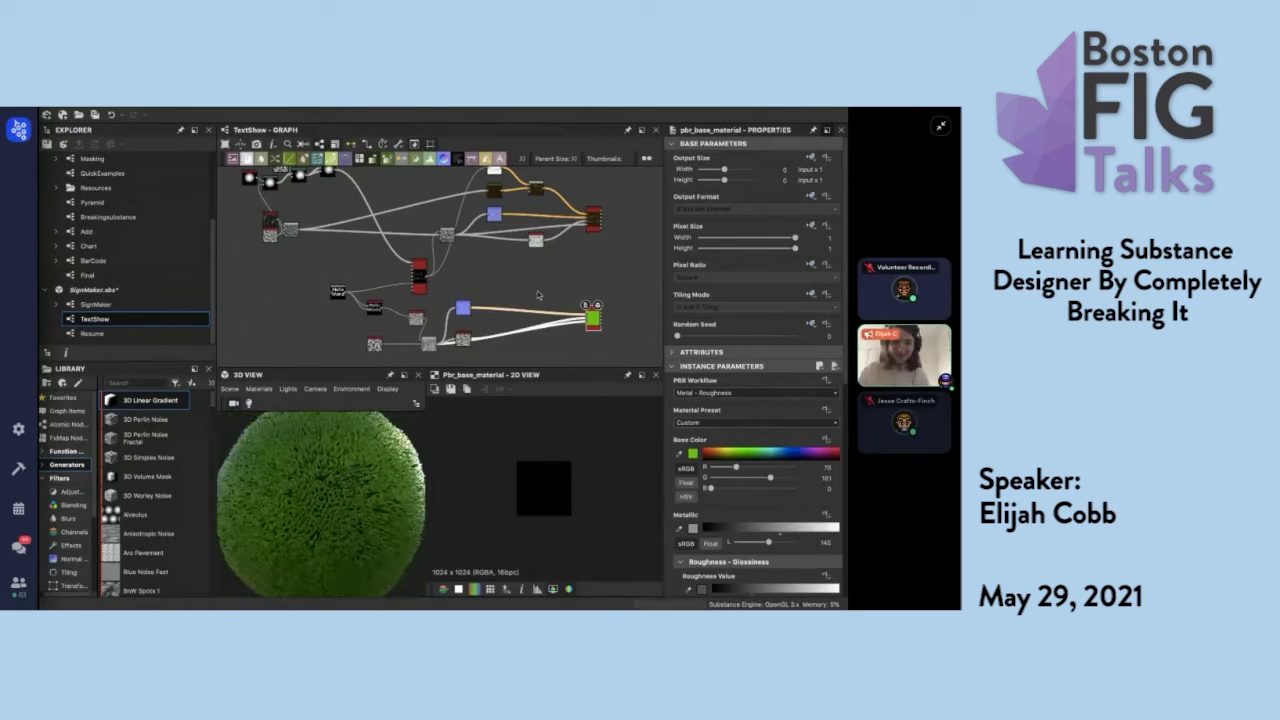
# Show the upper material node in the 3D view on the Plane (hi-res) mesh and orbit to face its surface.
pyautogui.rightClick(594, 219)
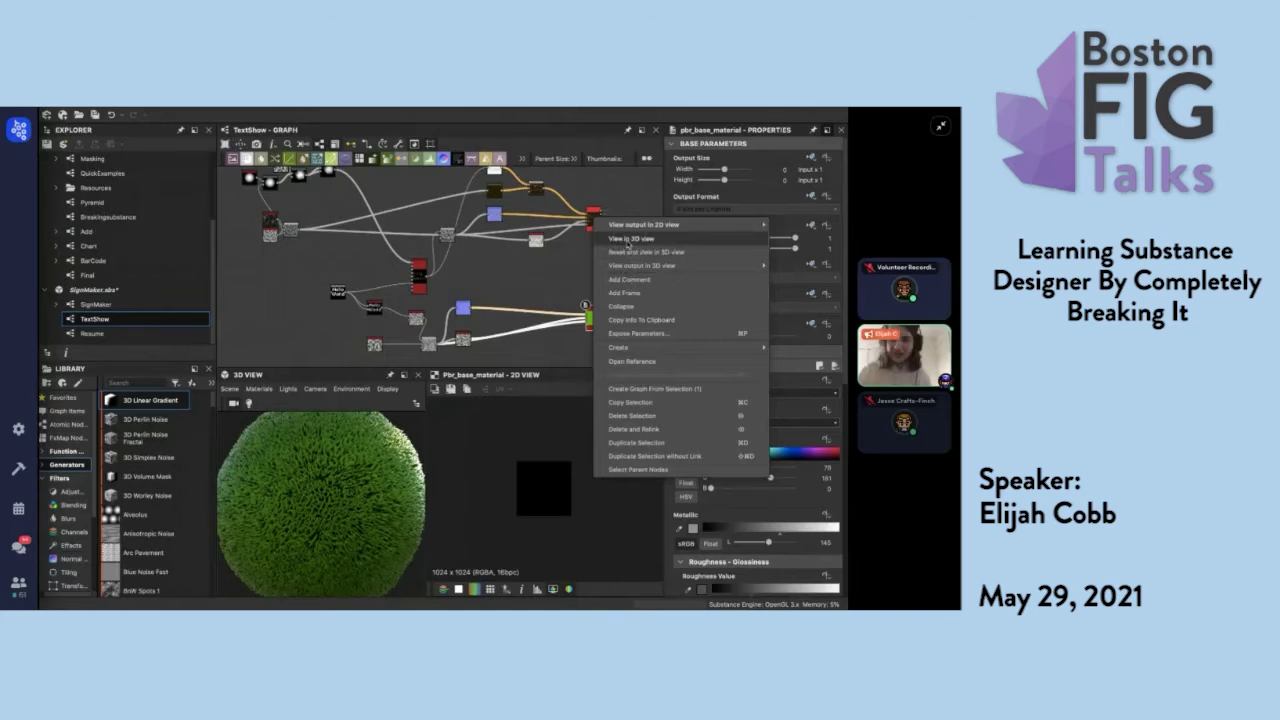
pyautogui.click(630, 239)
pyautogui.click(226, 389)
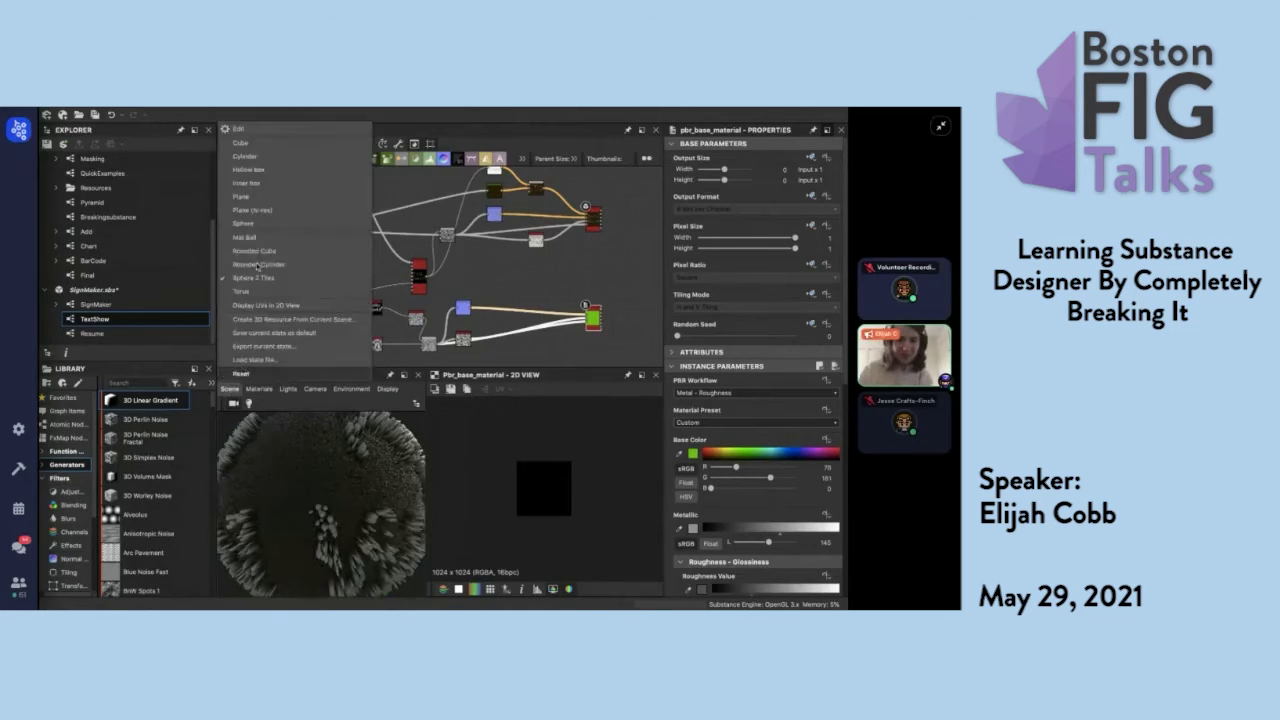
pyautogui.click(256, 216)
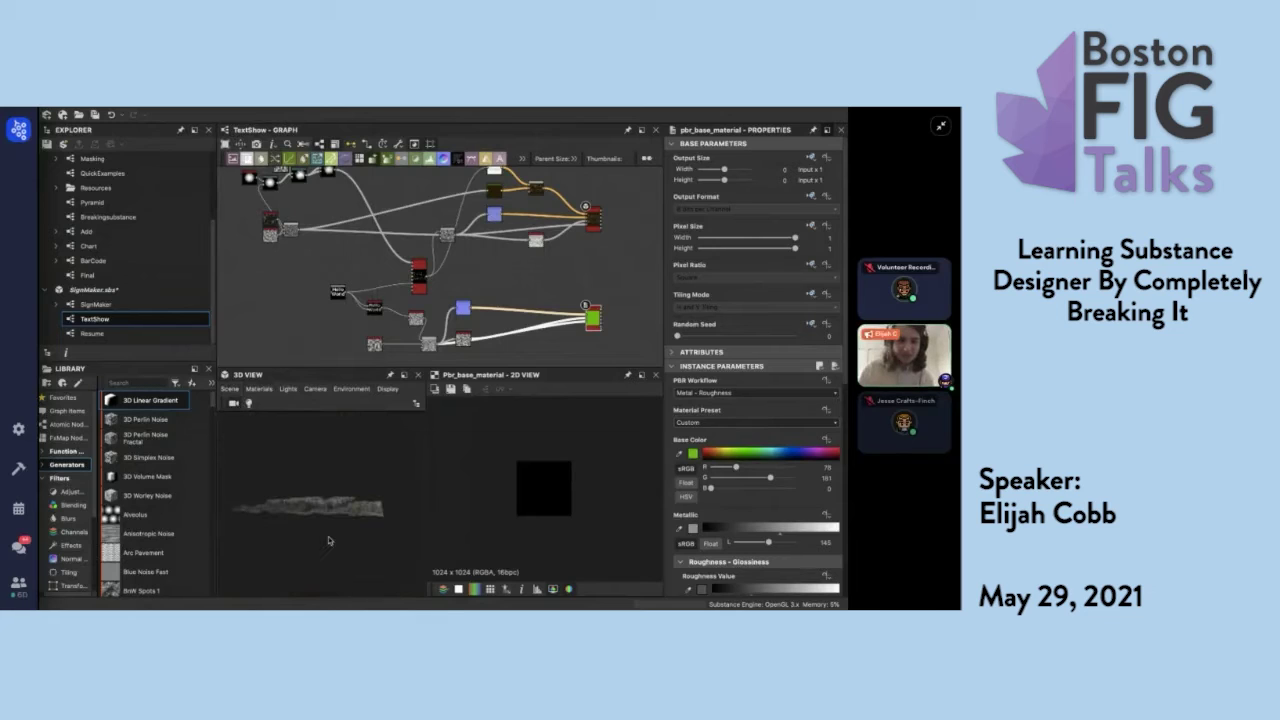
pyautogui.moveTo(327, 506); pyautogui.dragTo(338, 535)
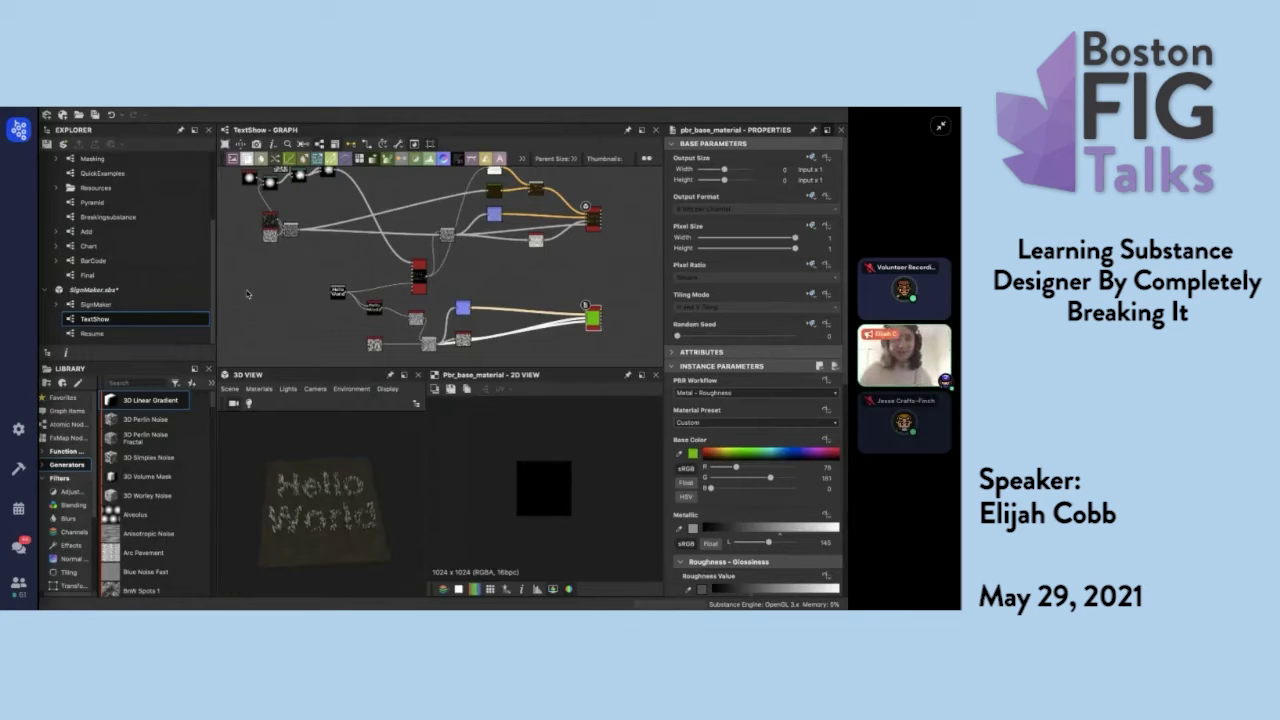
# Open the Resume graph and examine its final blend output enlarged in the 2D view.
pyautogui.click(87, 337)
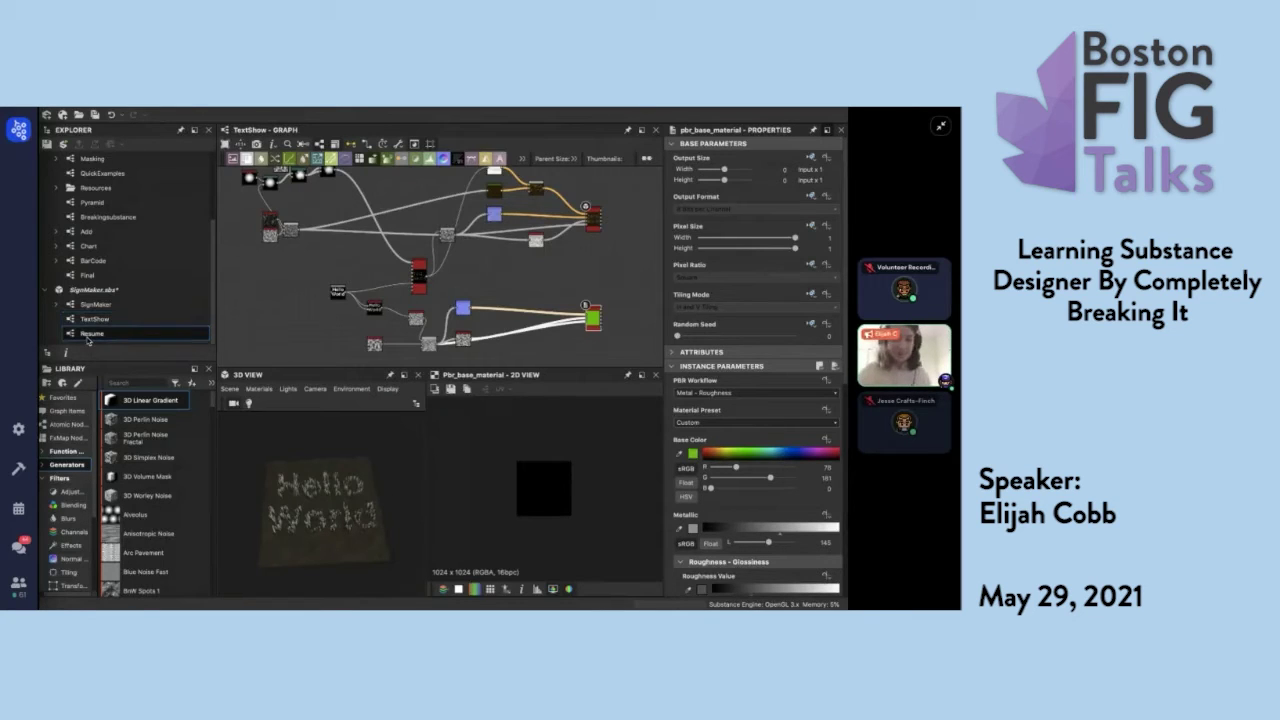
pyautogui.doubleClick(87, 336)
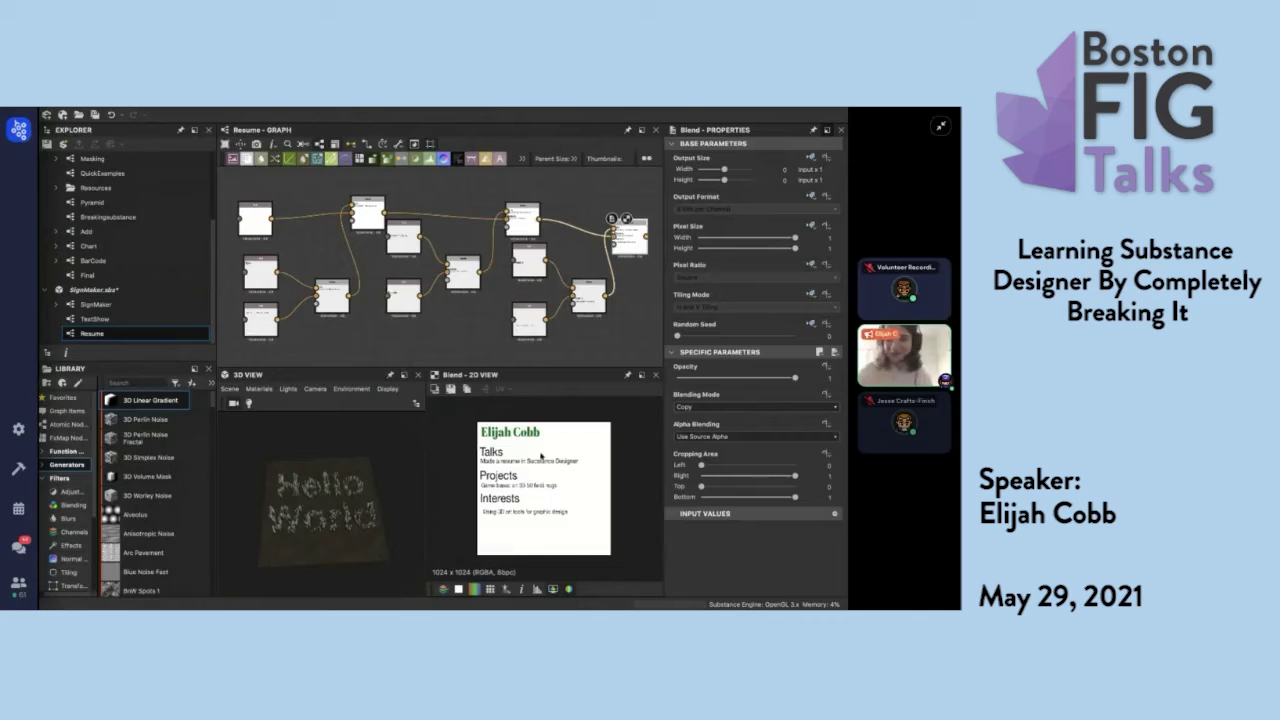
pyautogui.scroll(1, 557, 556)
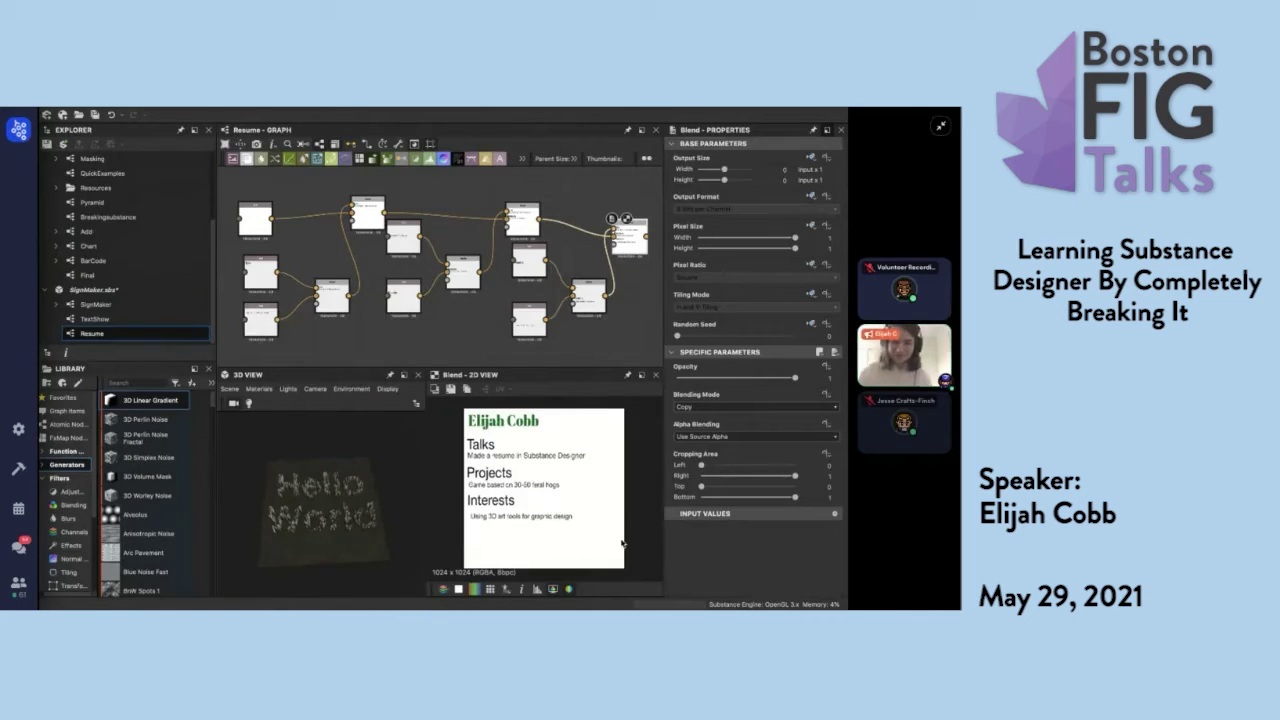
# Open the SignMaker graph and preview the upper histogram_scan node that forms the sign's shape.
pyautogui.click(96, 306)
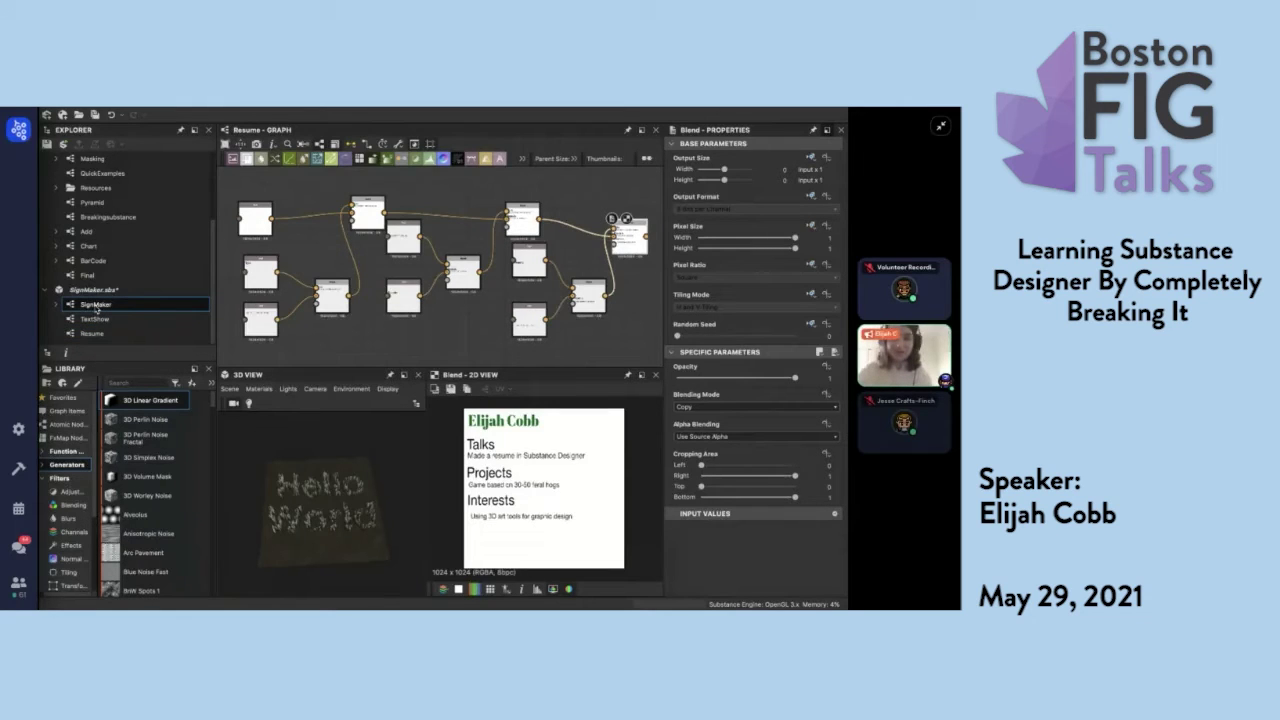
pyautogui.doubleClick(96, 306)
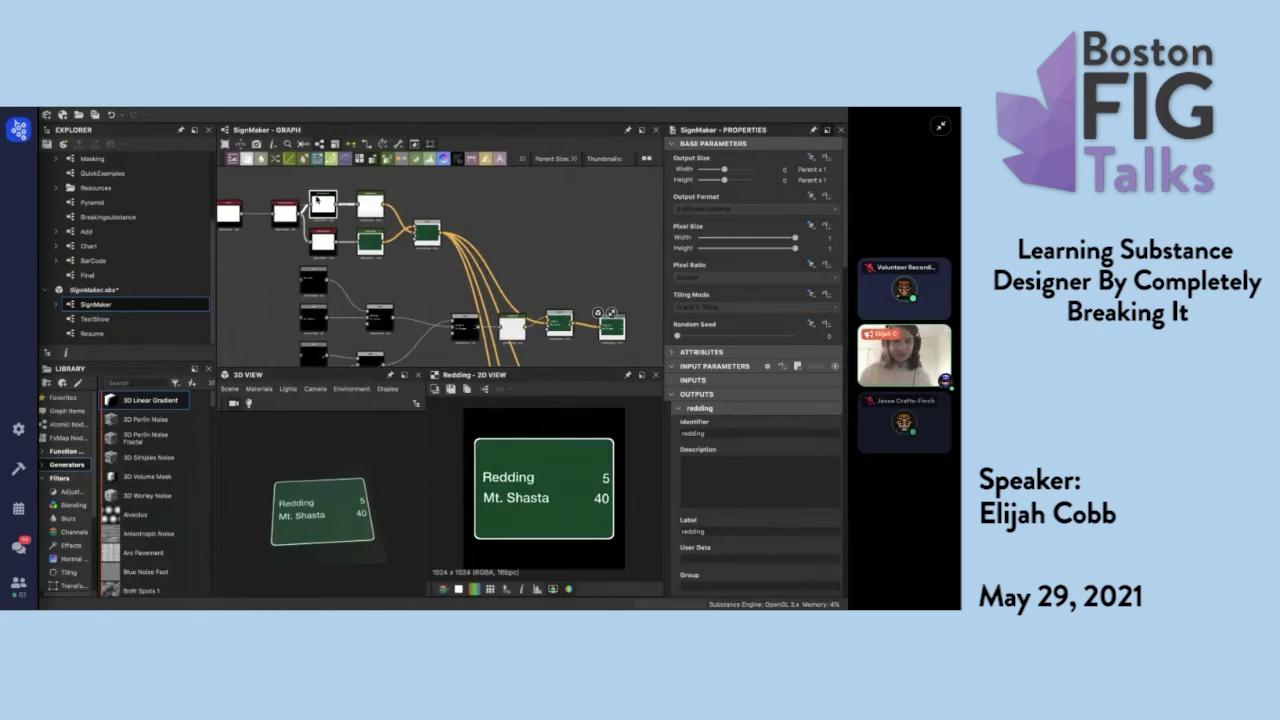
pyautogui.doubleClick(285, 212)
pyautogui.doubleClick(322, 205)
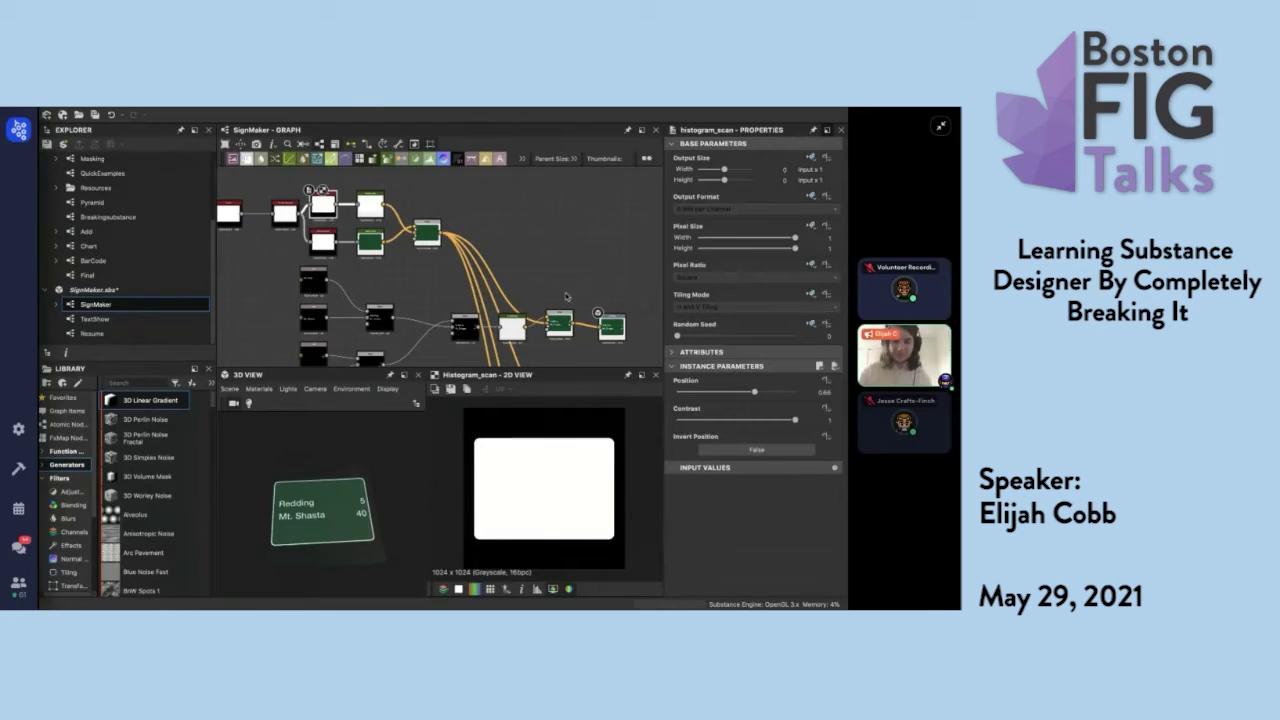
# Set the Y size of the square shape node at the start of the SignMaker graph to 0.36.
pyautogui.moveTo(500, 214); pyautogui.dragTo(497, 212, button='middle')
pyautogui.scroll(-5, 497, 212)
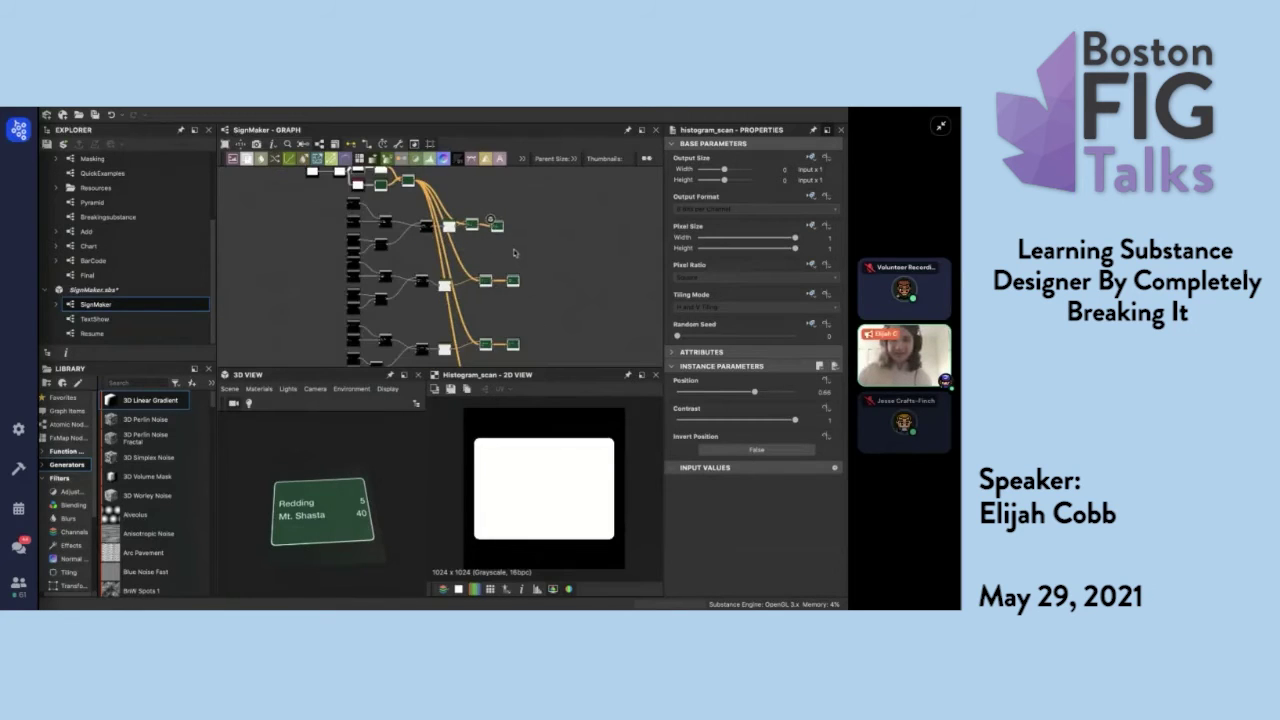
pyautogui.moveTo(516, 246); pyautogui.dragTo(518, 284, button='middle')
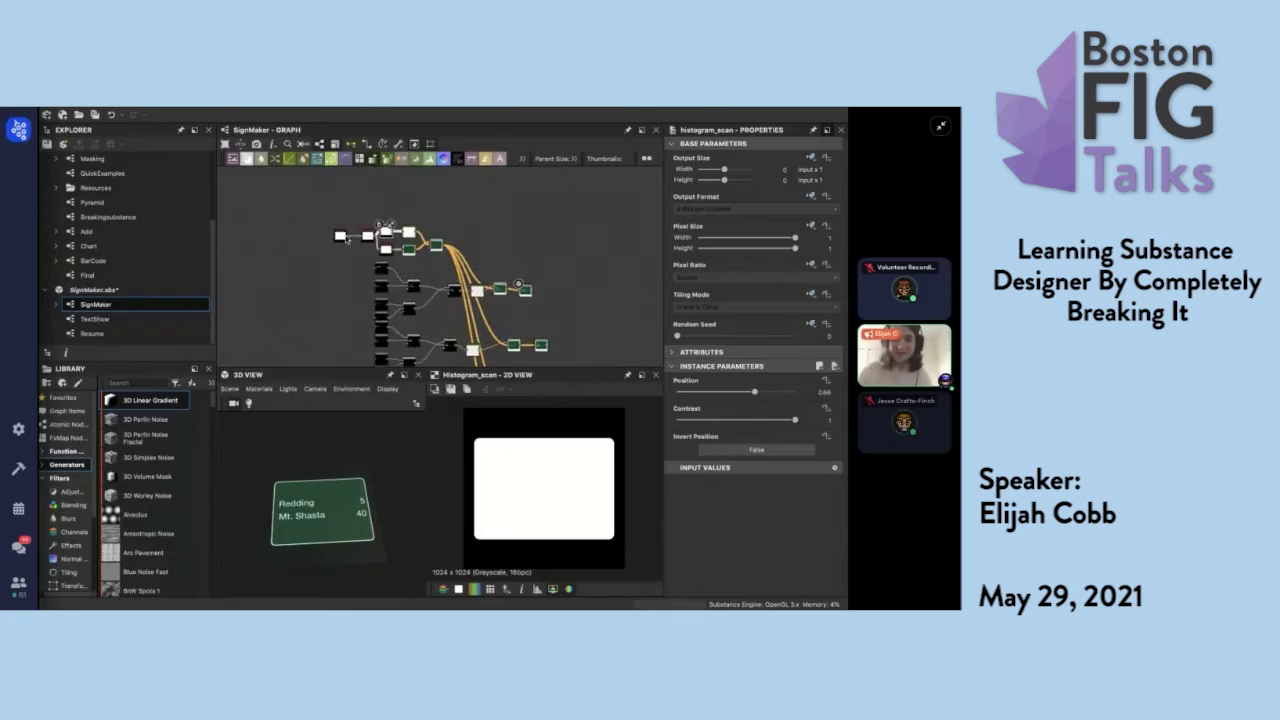
pyautogui.click(341, 236)
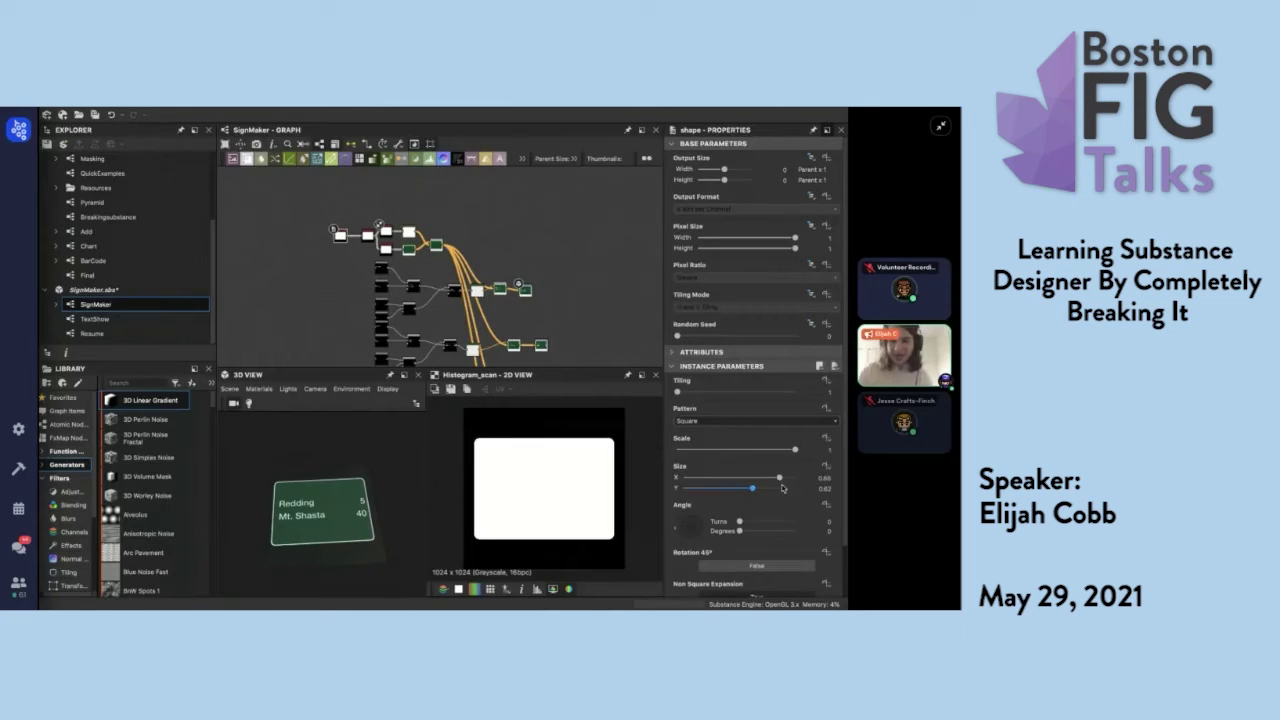
pyautogui.moveTo(752, 489); pyautogui.dragTo(723, 499)
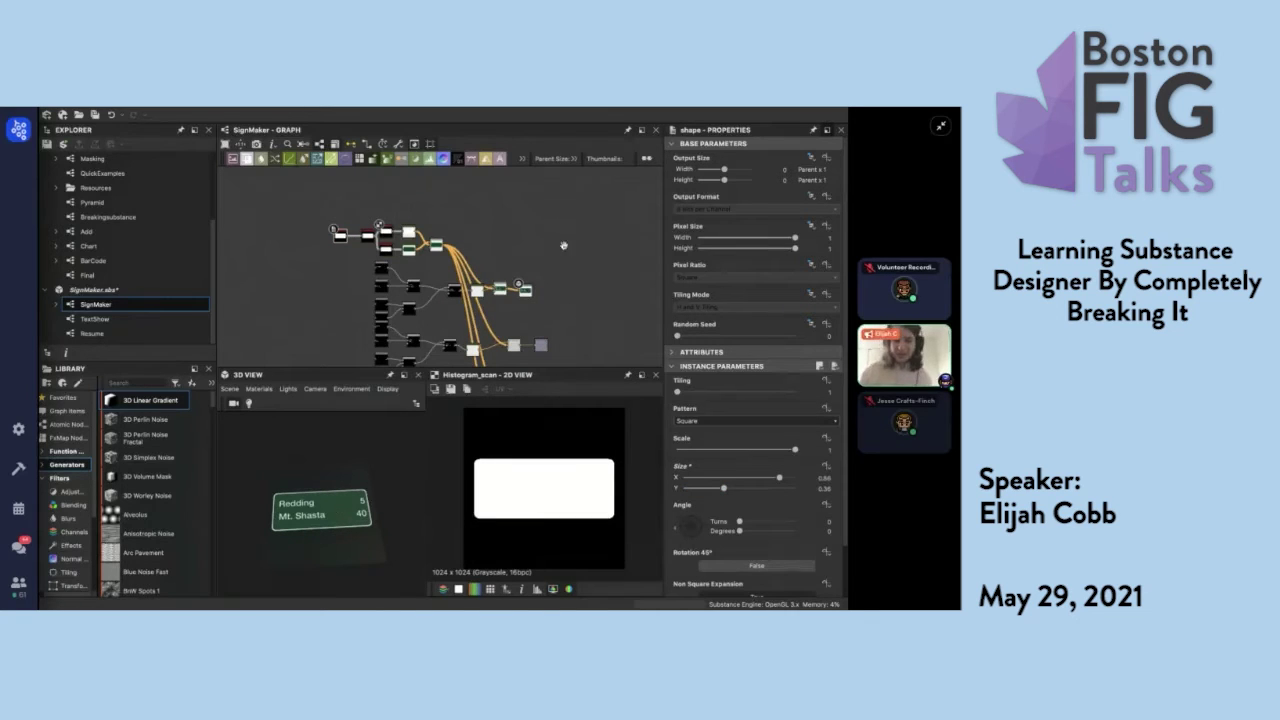
# Preview the shasta and redding_s output nodes to examine the other road signs.
pyautogui.scroll(-3, 564, 245)
pyautogui.click(535, 350)
pyautogui.click(535, 284)
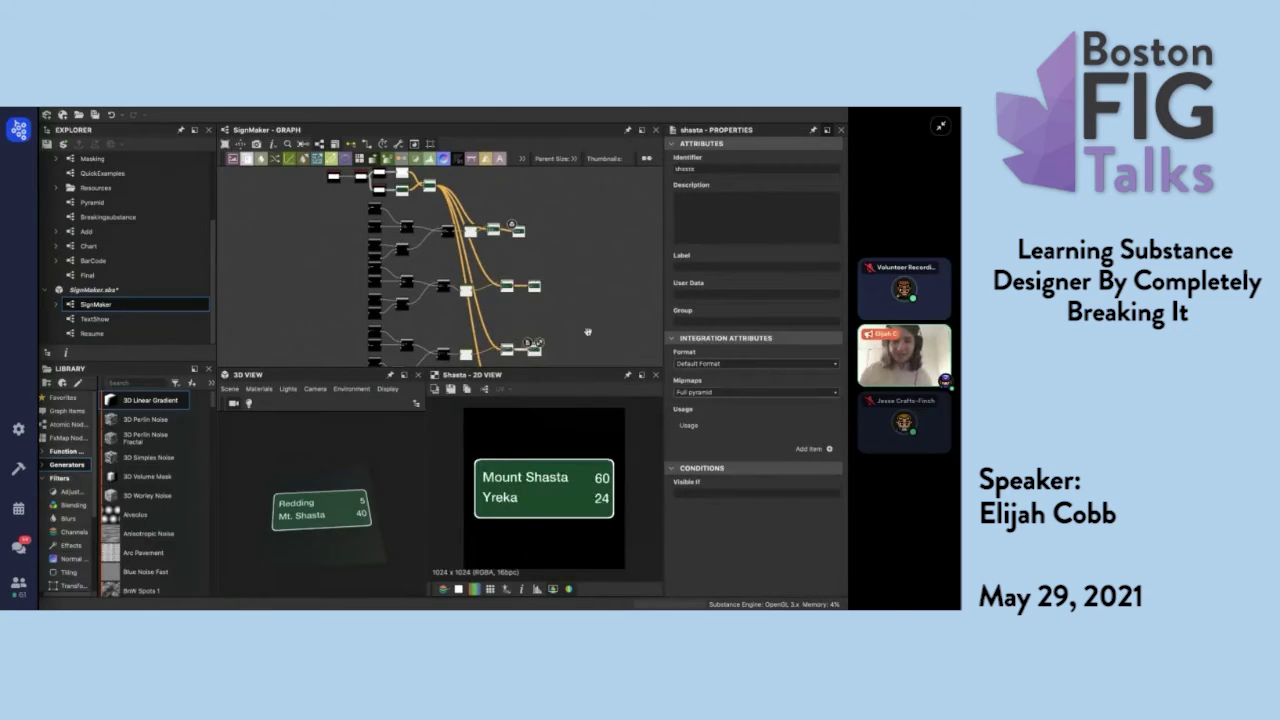
pyautogui.moveTo(535, 284); pyautogui.dragTo(511, 260, button='middle')
pyautogui.click(515, 326)
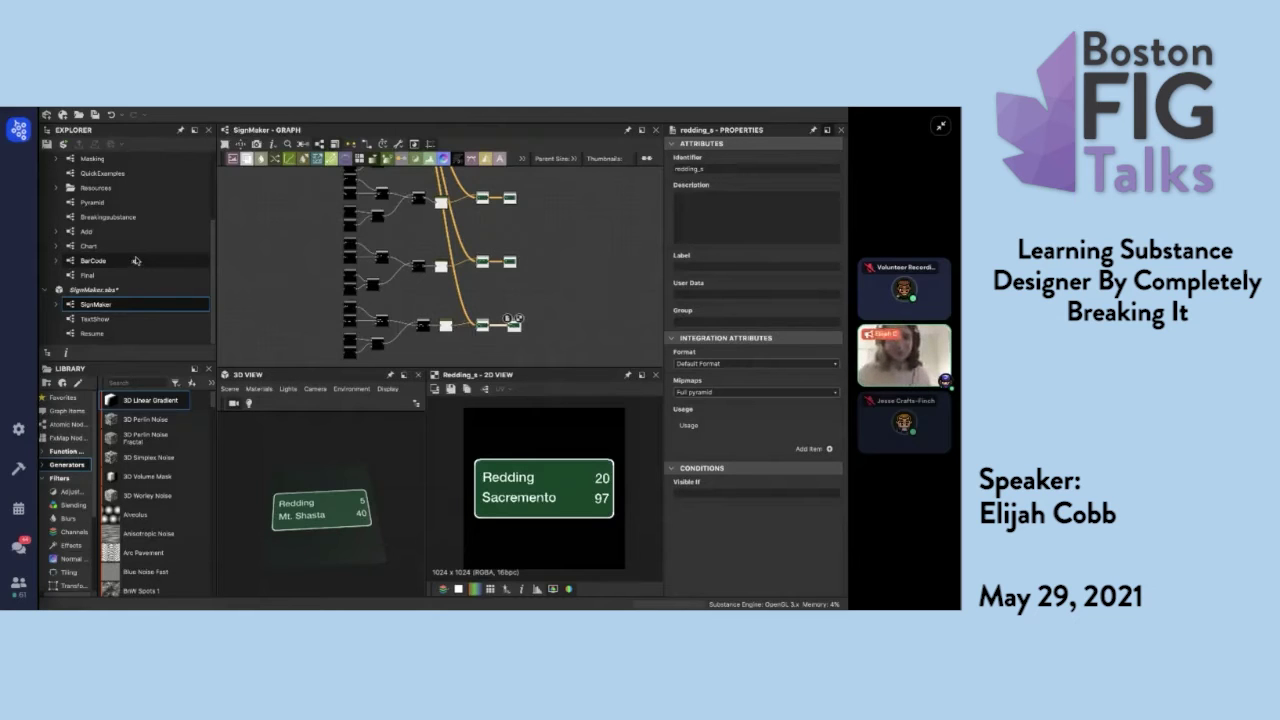
# Open the QuickExamples graph and preview the stations_boston image node in the 2D view.
pyautogui.scroll(2, 136, 261)
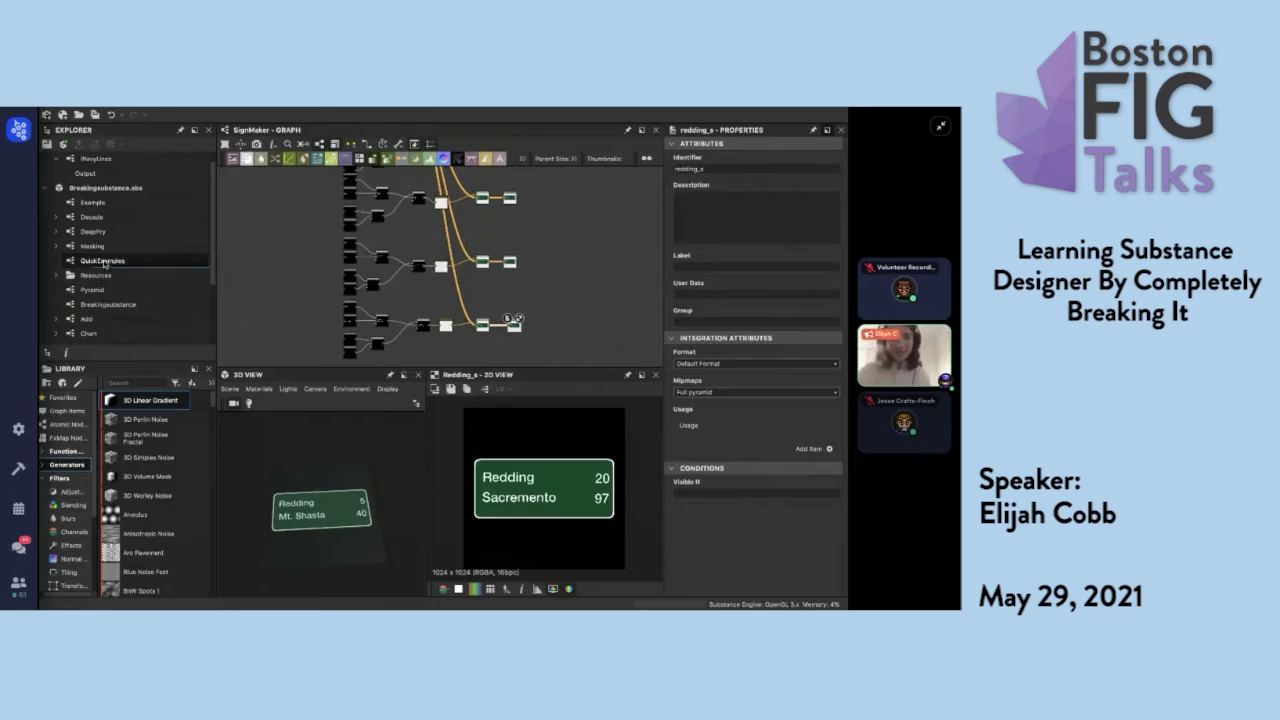
pyautogui.doubleClick(104, 261)
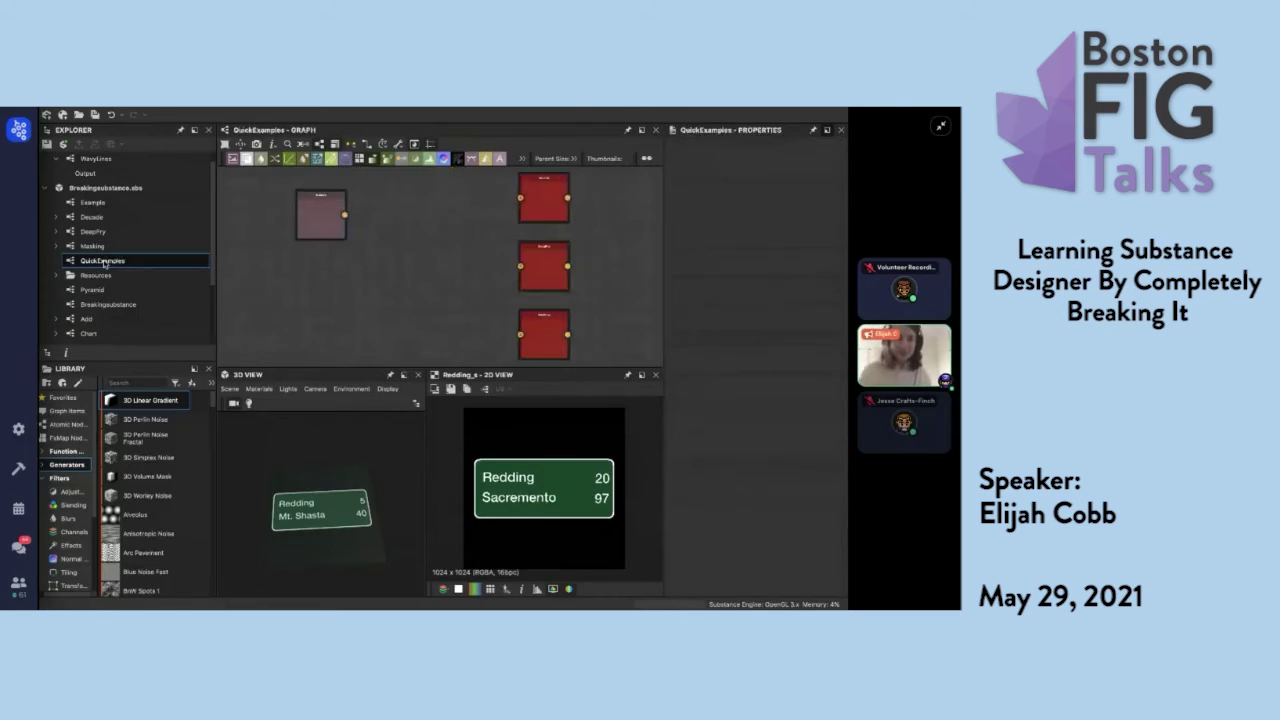
pyautogui.doubleClick(317, 221)
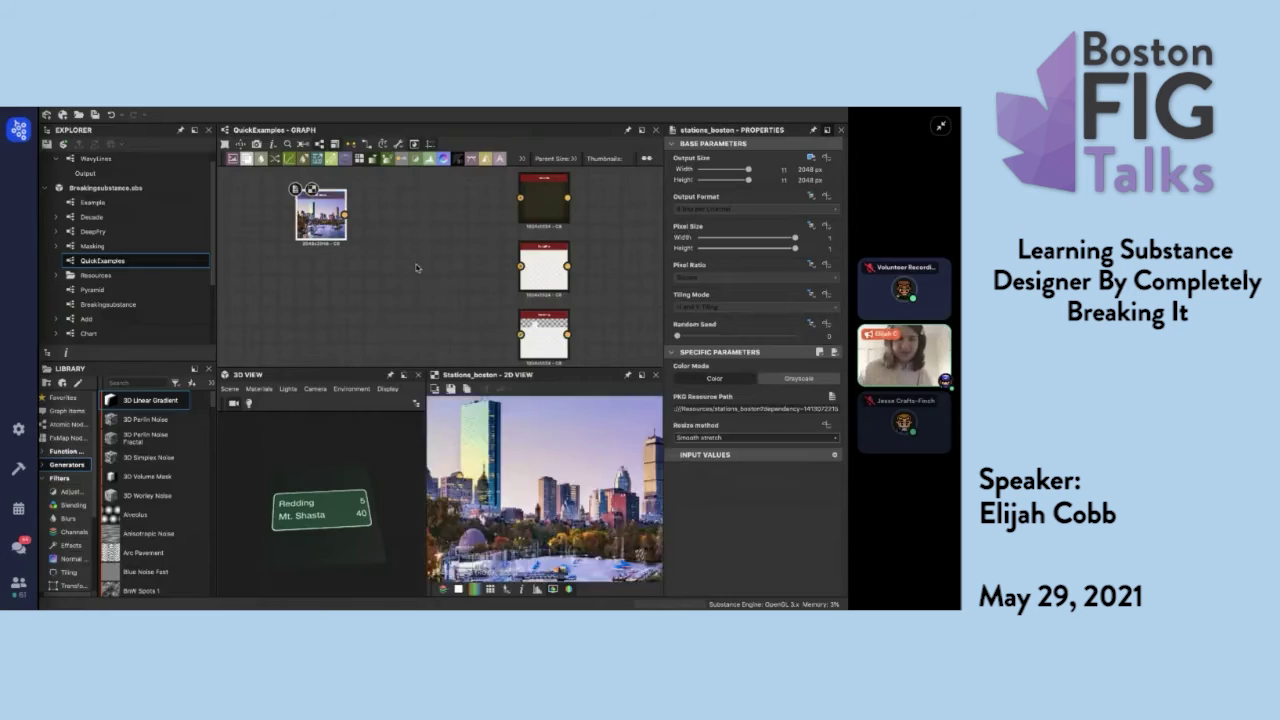
pyautogui.hotkey('alt', 'Tab')
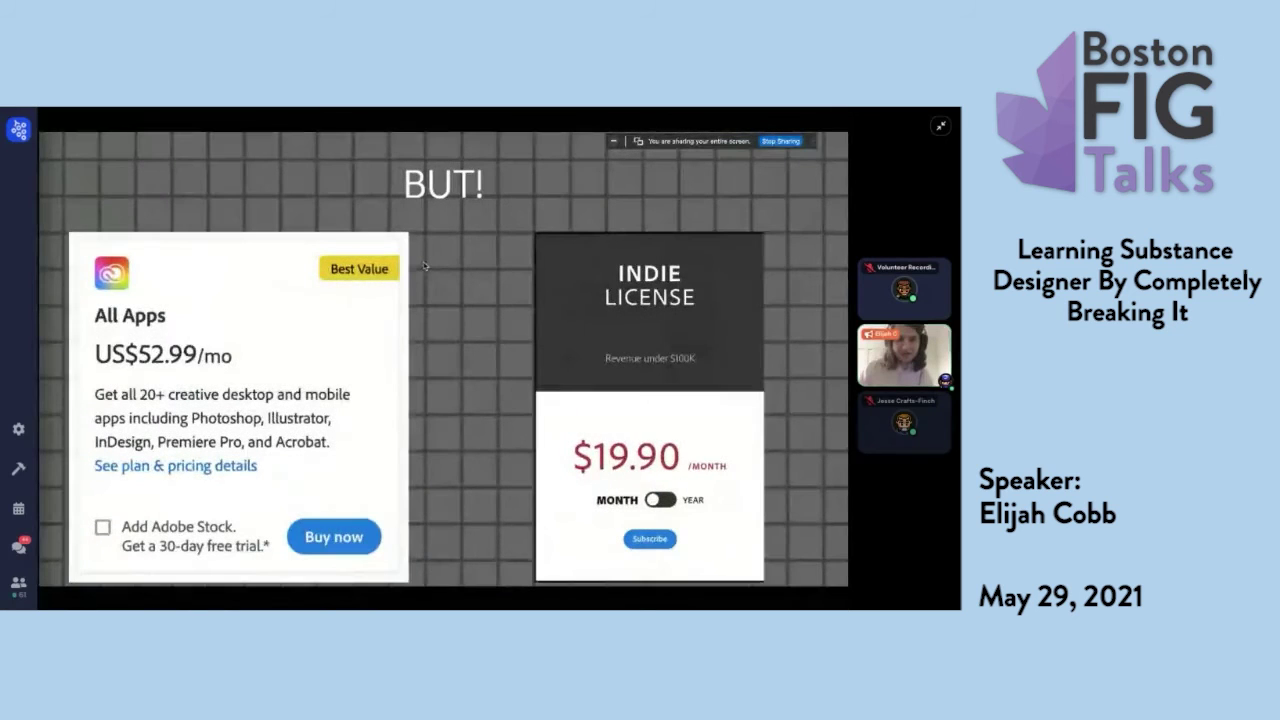
pyautogui.press('super+Tab')
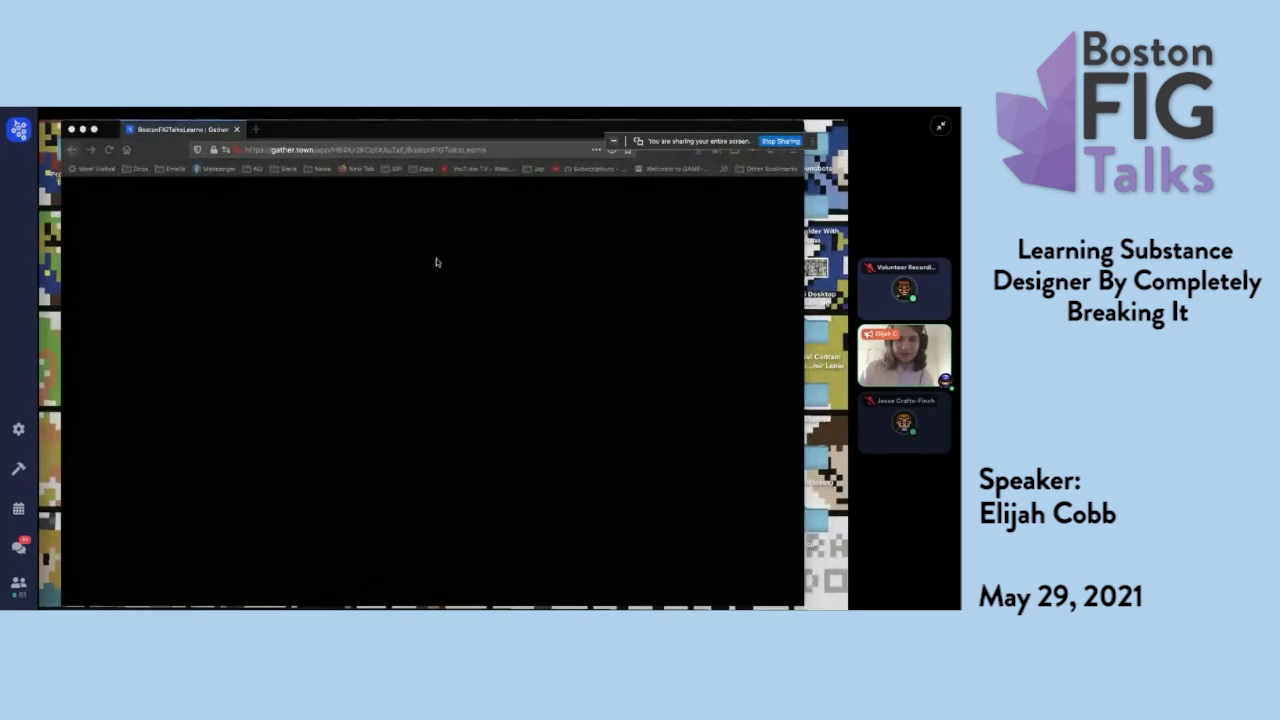
pyautogui.press('super+Tab')
pyautogui.hotkey('ctrl', 'Right')
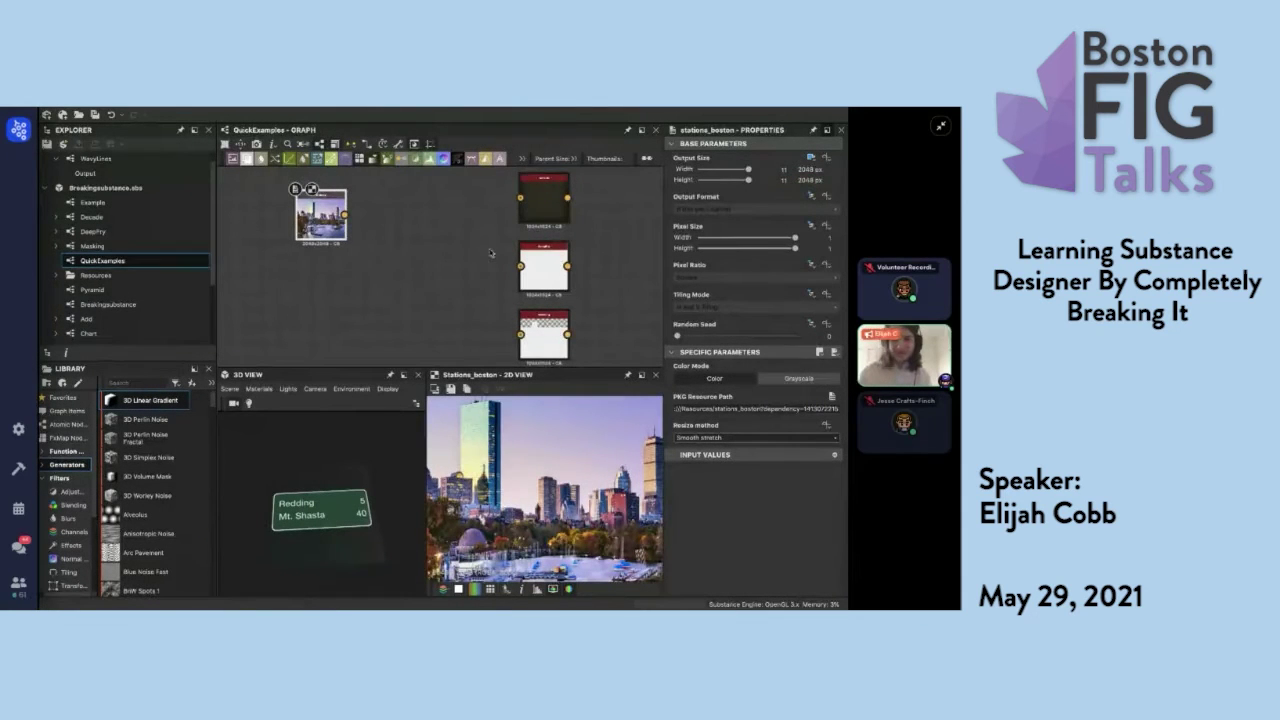
# Connect the stations_boston image to the Decade node's input and preview the filtered photo in full.
pyautogui.moveTo(390, 249); pyautogui.dragTo(376, 263, button='middle')
pyautogui.moveTo(330, 228); pyautogui.dragTo(505, 211)
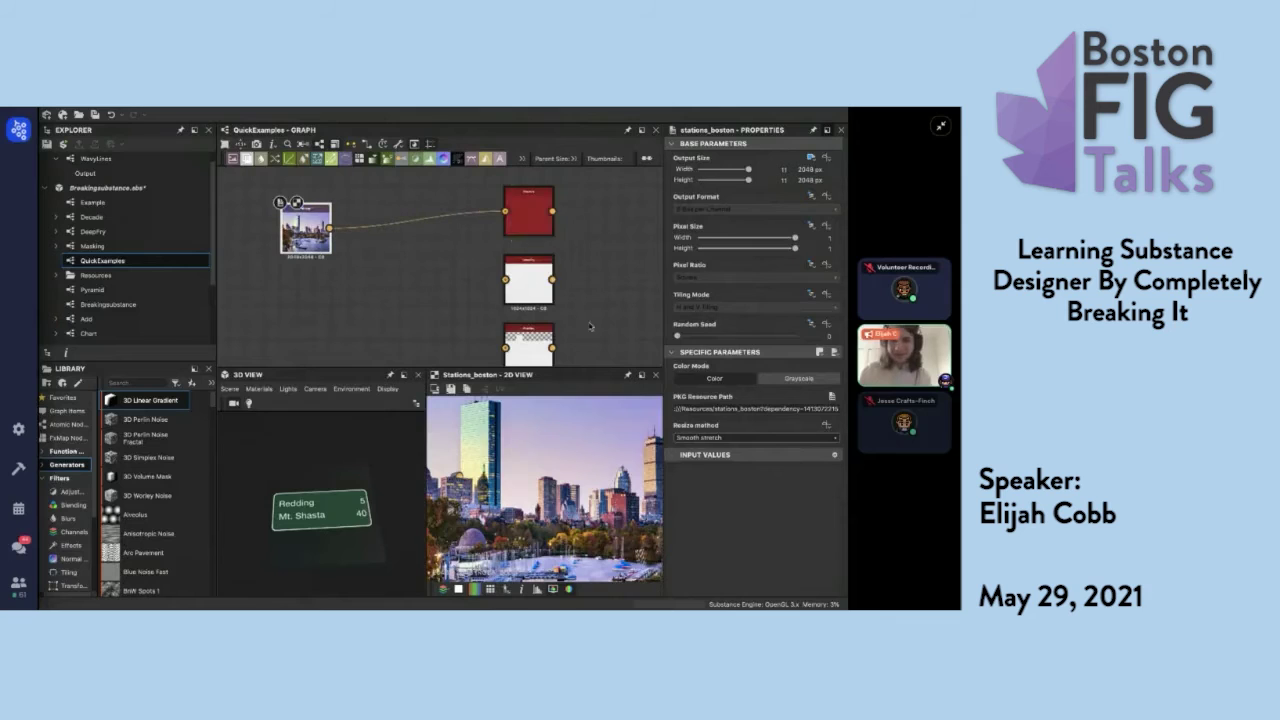
pyautogui.click(510, 205)
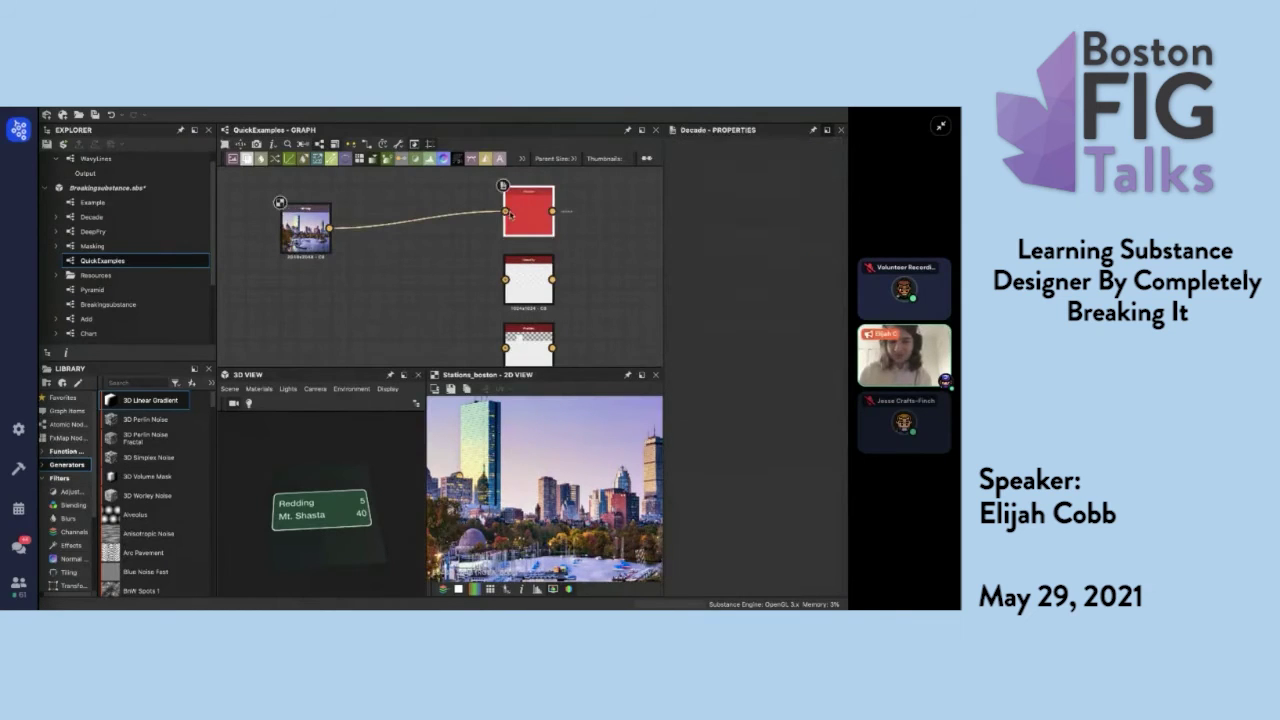
pyautogui.scroll(-3, 549, 541)
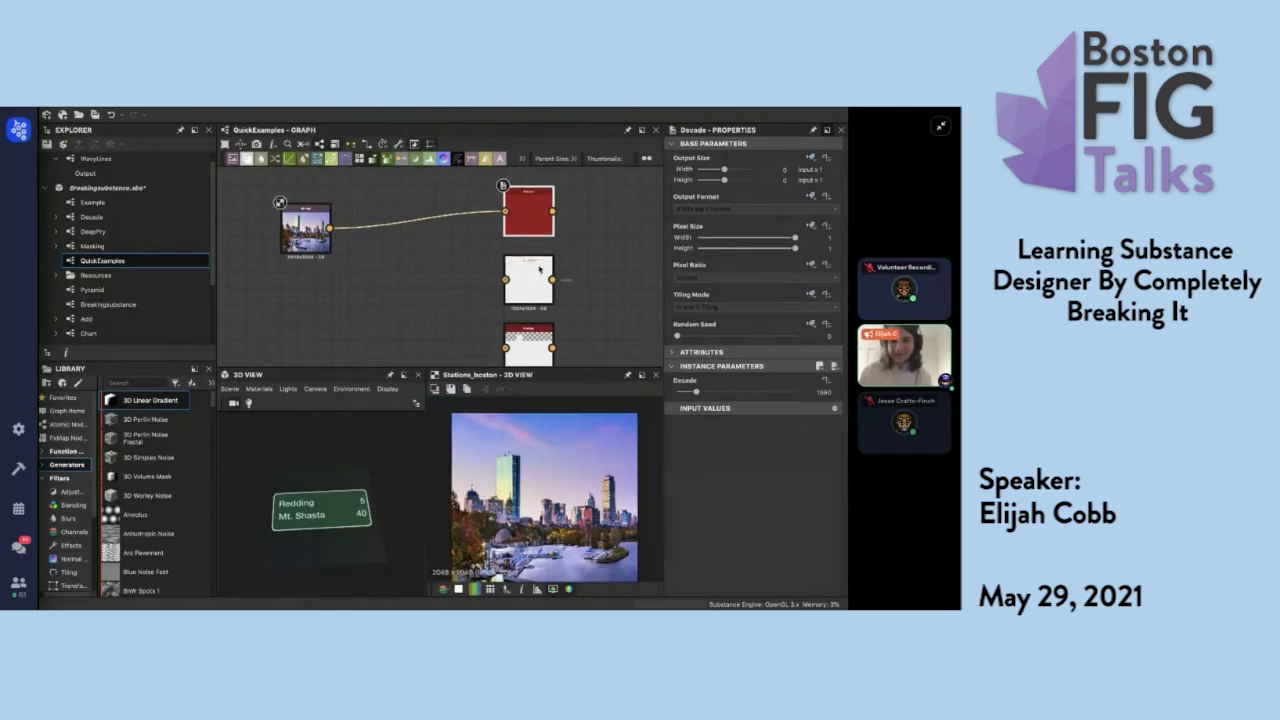
pyautogui.doubleClick(521, 205)
pyautogui.scroll(-2, 567, 465)
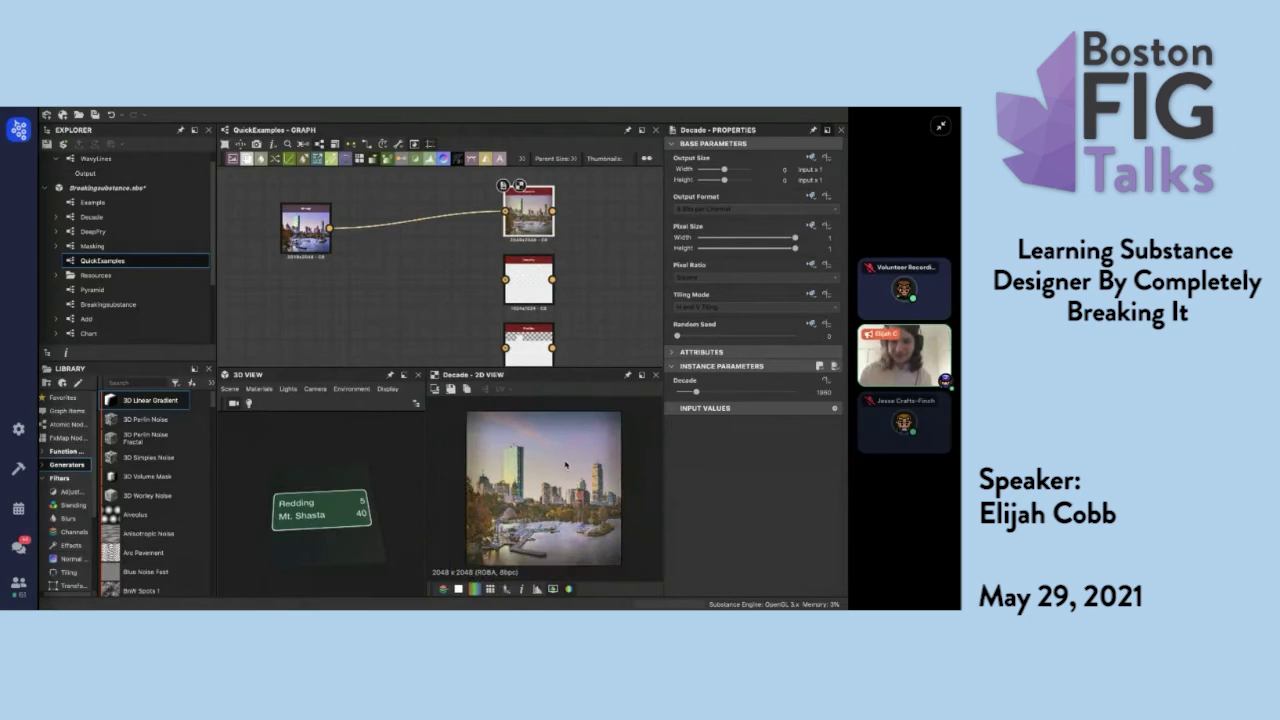
# Try the Decade parameter at 2010, and return it to 1960.
pyautogui.moveTo(696, 391); pyautogui.dragTo(794, 396)
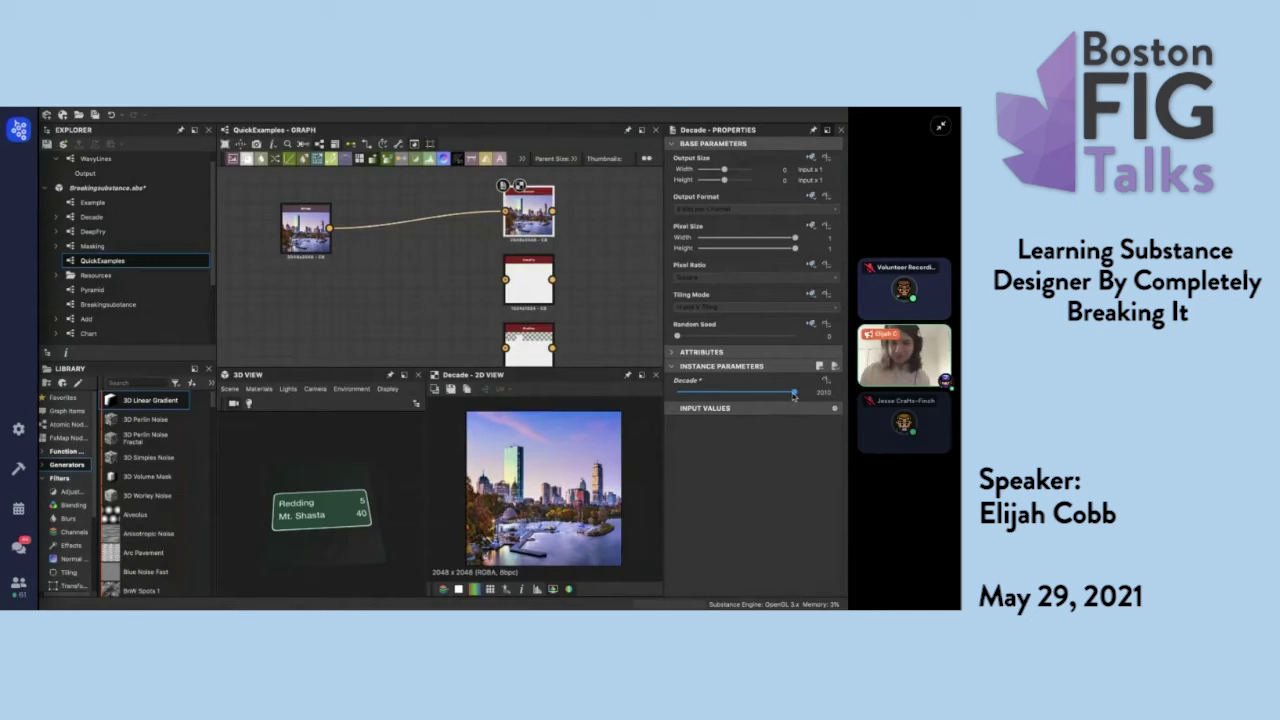
pyautogui.click(704, 396)
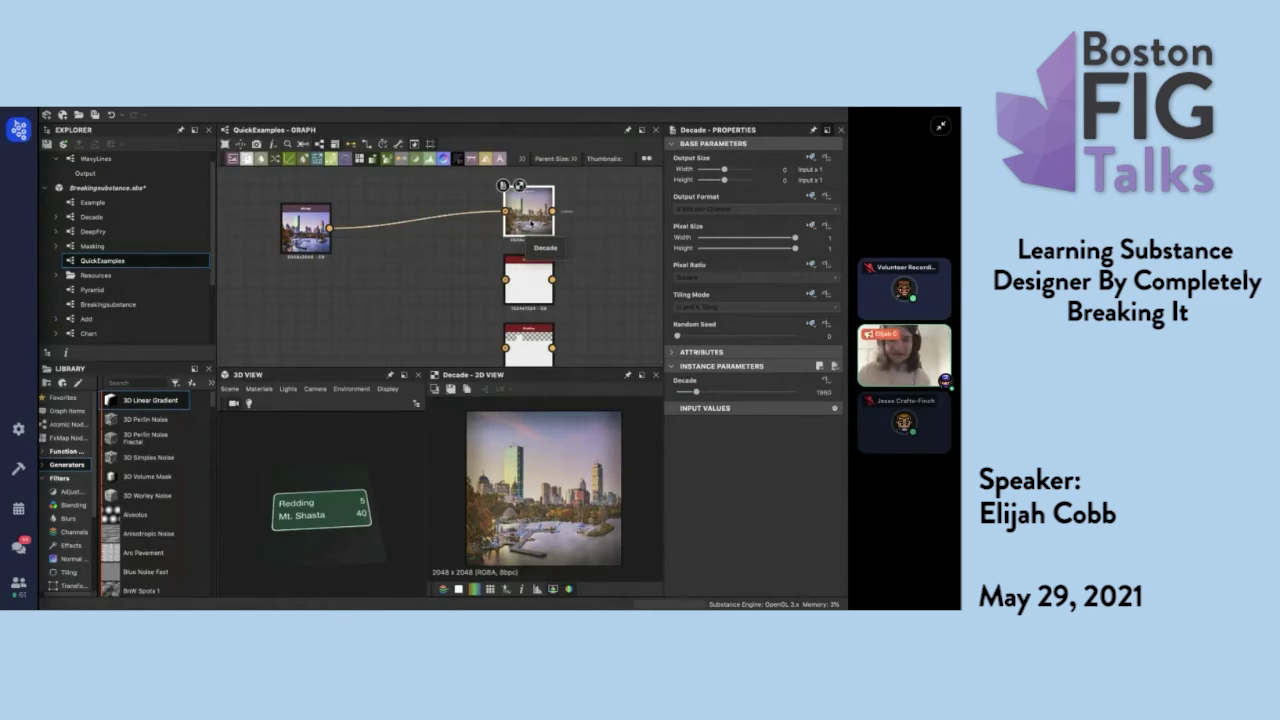
# Open the Decade graph and bring its whole node network into view to examine how the filter is built.
pyautogui.rightClick(538, 212)
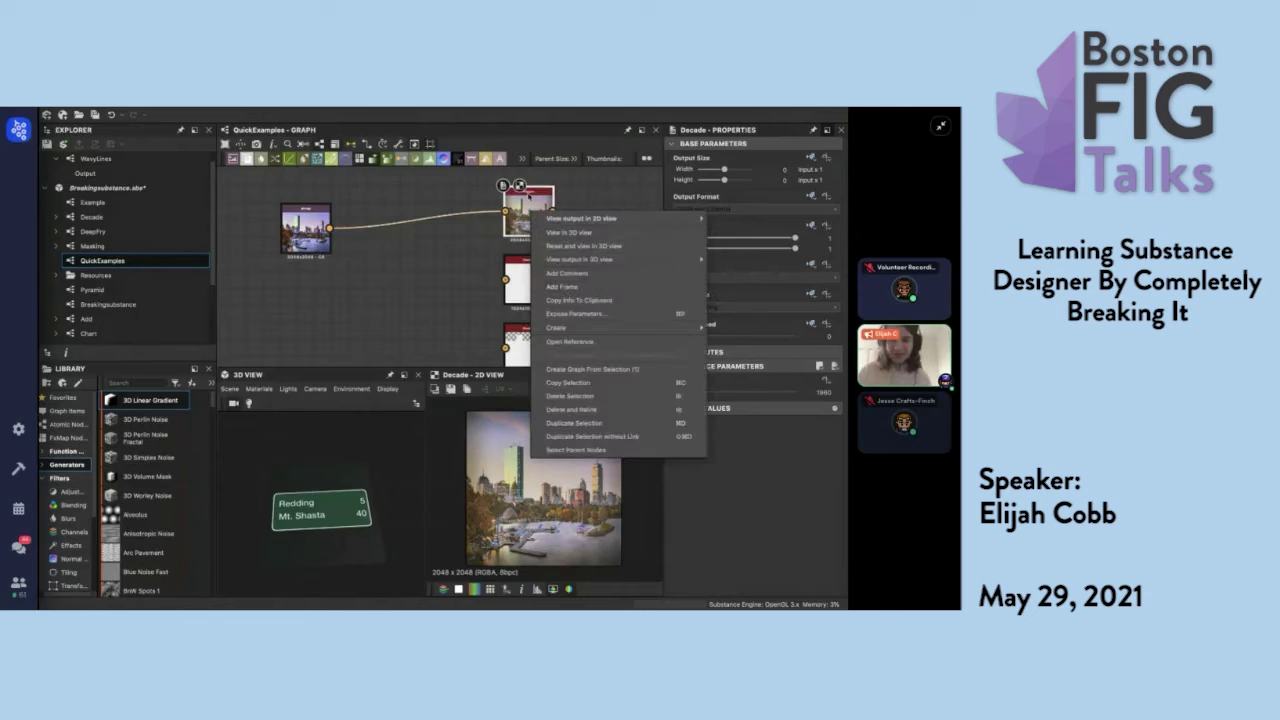
pyautogui.press('Escape')
pyautogui.click(106, 219)
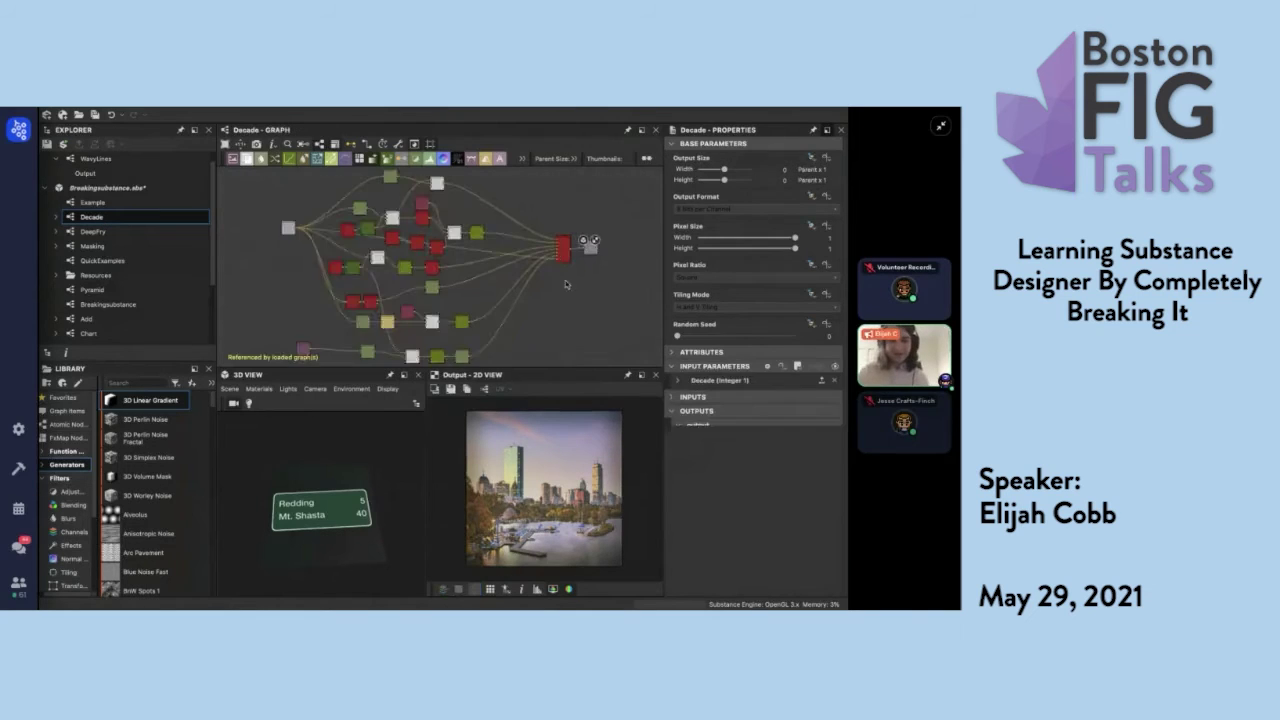
pyautogui.scroll(-2, 566, 281)
pyautogui.moveTo(563, 283); pyautogui.dragTo(575, 272, button='middle')
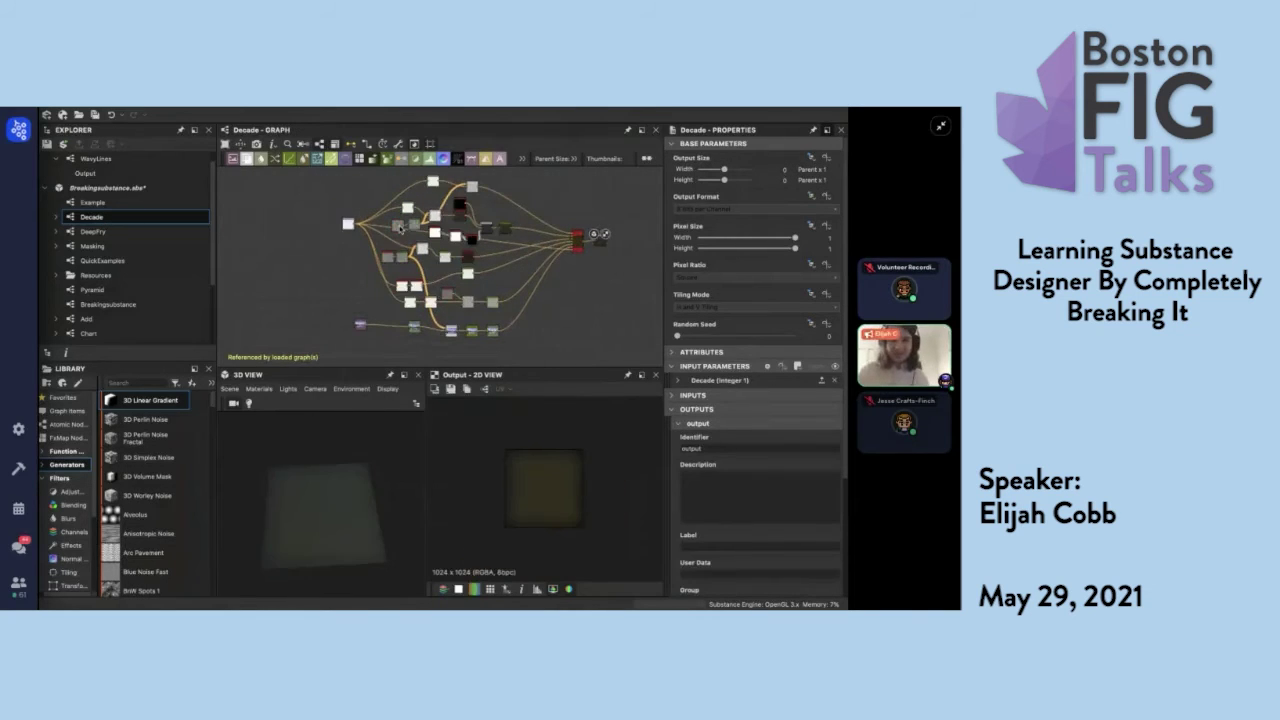
# Move the stations_boston image node beside the Decade graph's input node and feed it into the upper filter branch.
pyautogui.scroll(1, 400, 228)
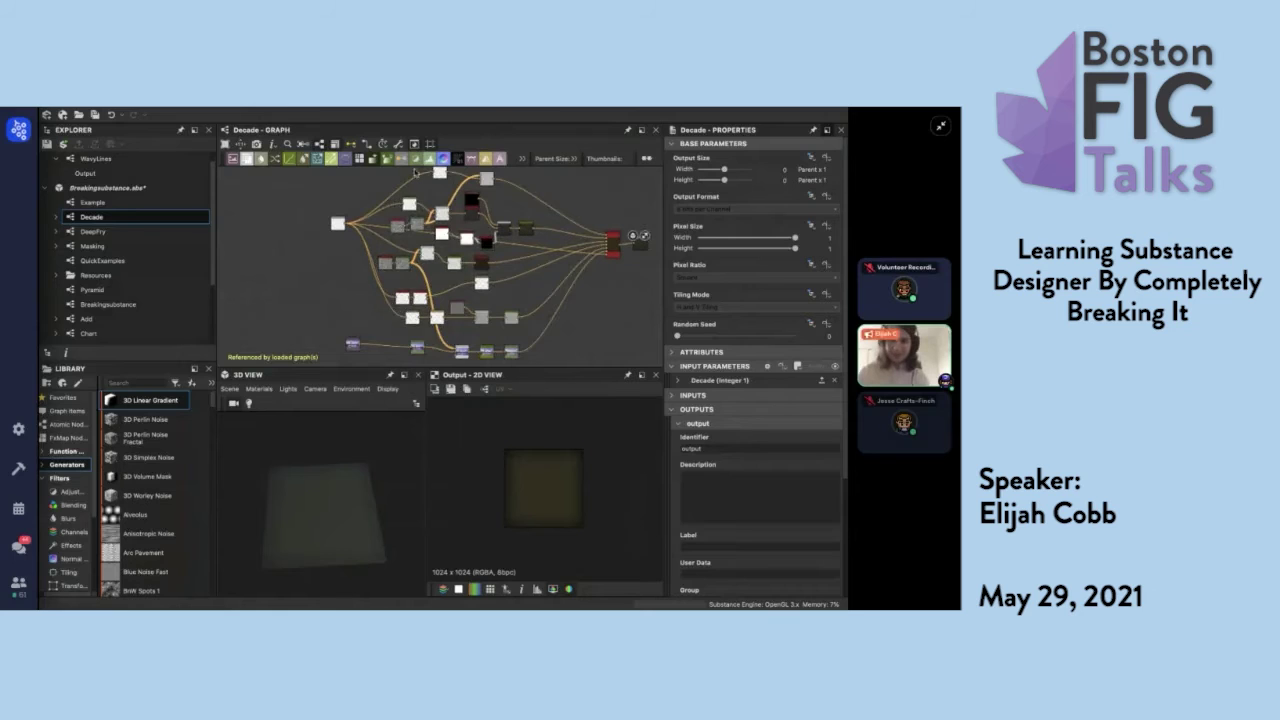
pyautogui.scroll(6, 615, 245)
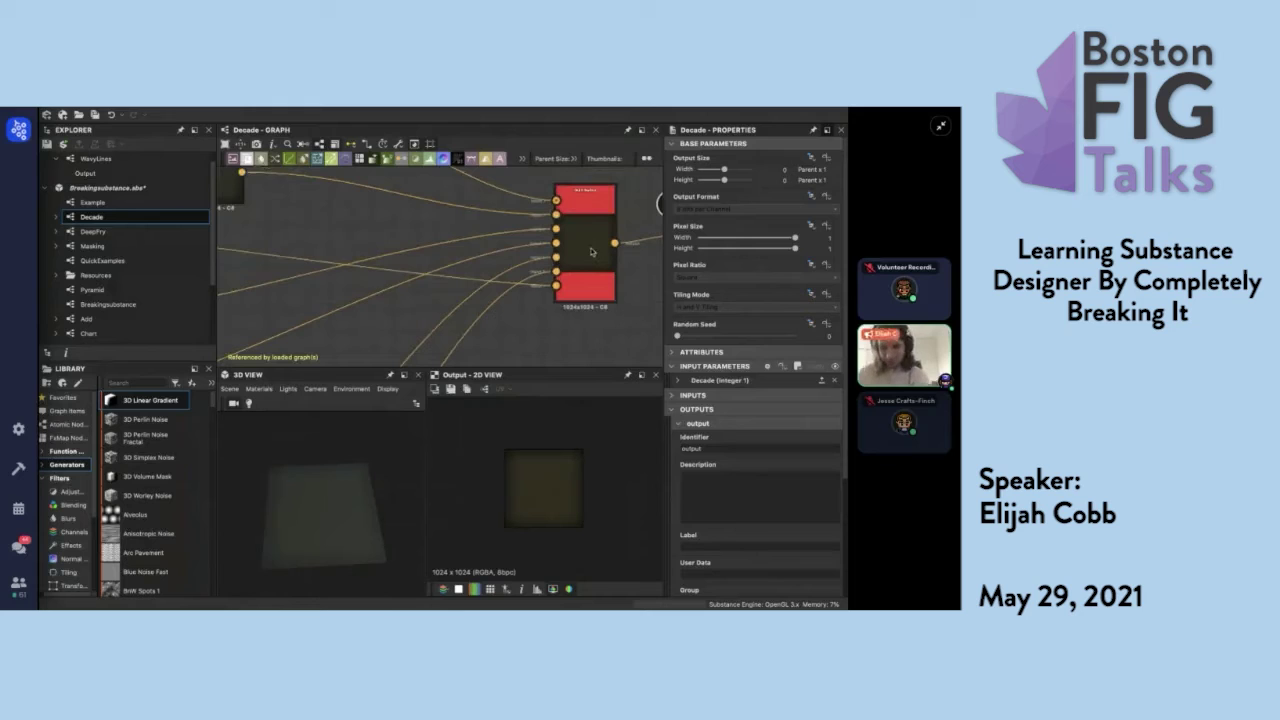
pyautogui.scroll(-6, 424, 265)
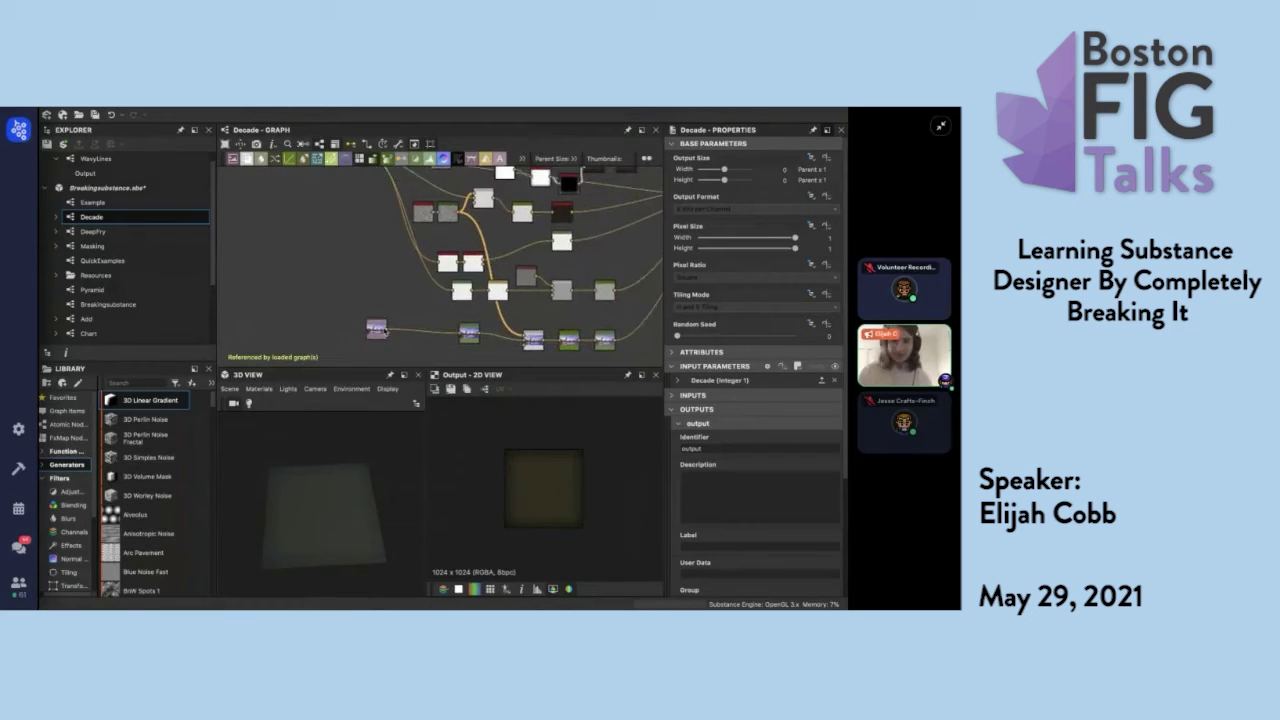
pyautogui.moveTo(376, 329); pyautogui.dragTo(348, 190)
pyautogui.moveTo(364, 209); pyautogui.dragTo(352, 282, button='middle')
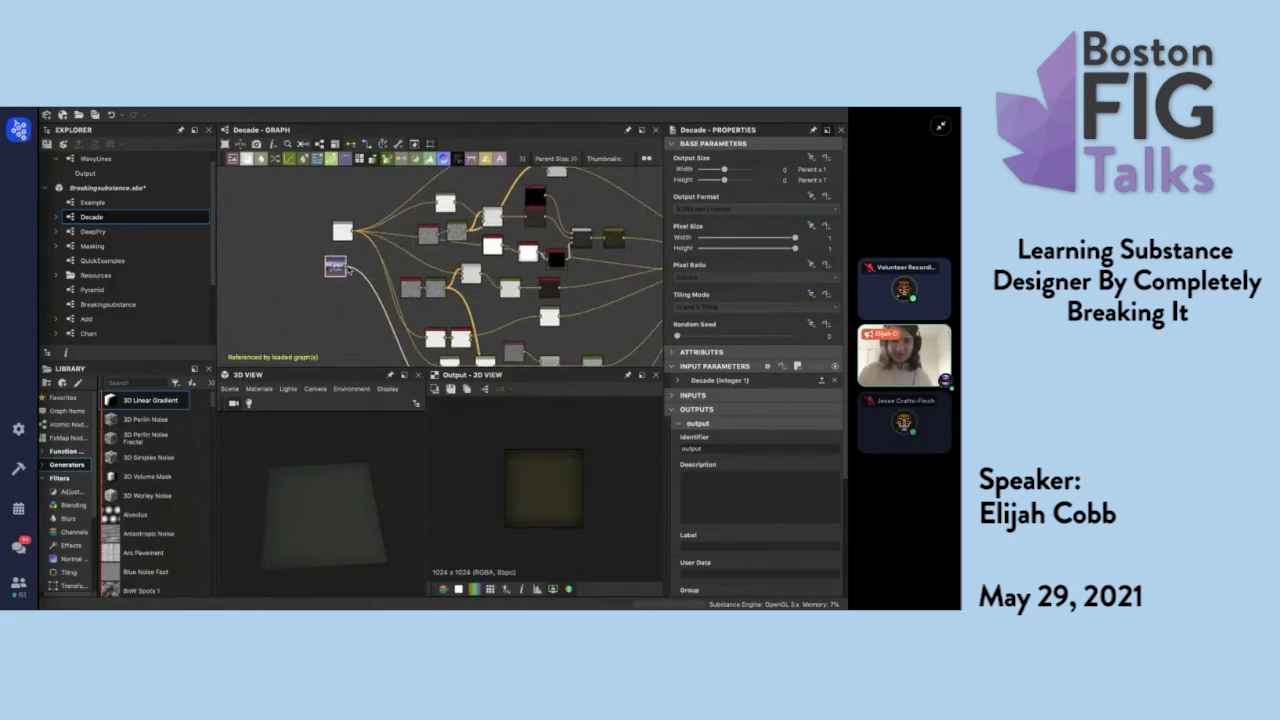
pyautogui.click(444, 204)
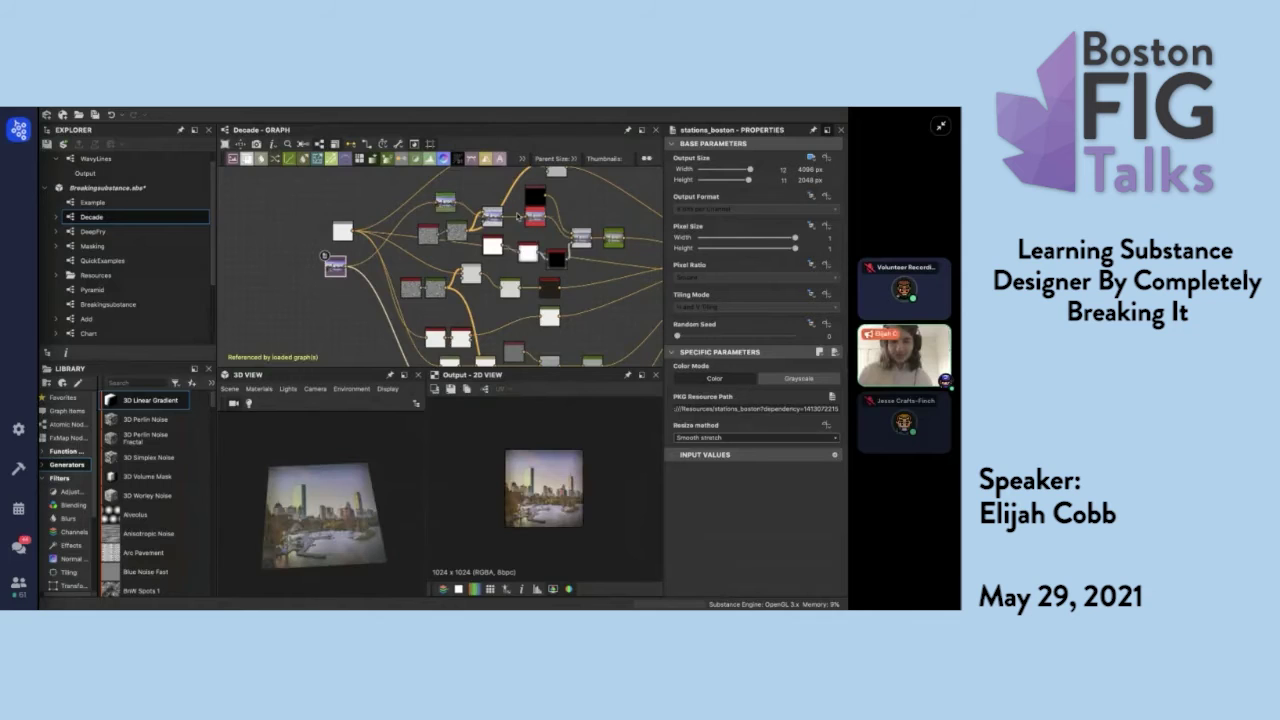
# Open the Curve node in the Decade graph's middle branch to examine its red, green and blue curves.
pyautogui.scroll(-3, 519, 216)
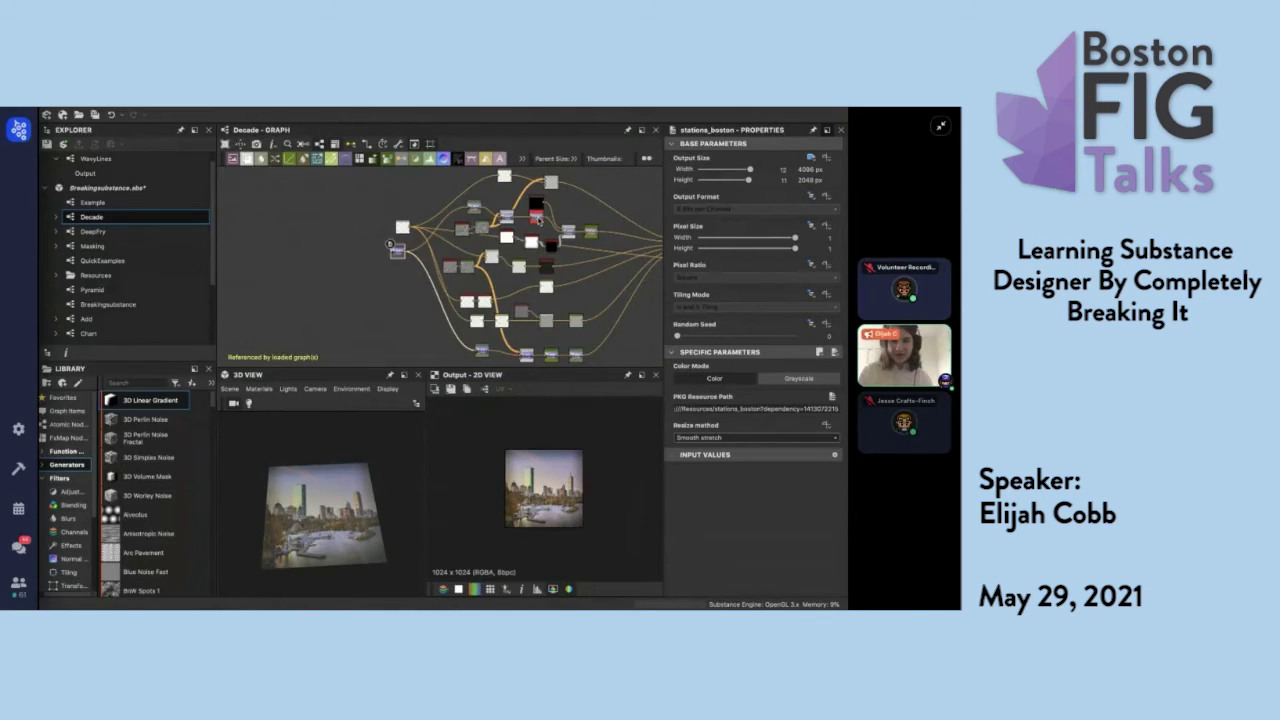
pyautogui.scroll(5, 538, 220)
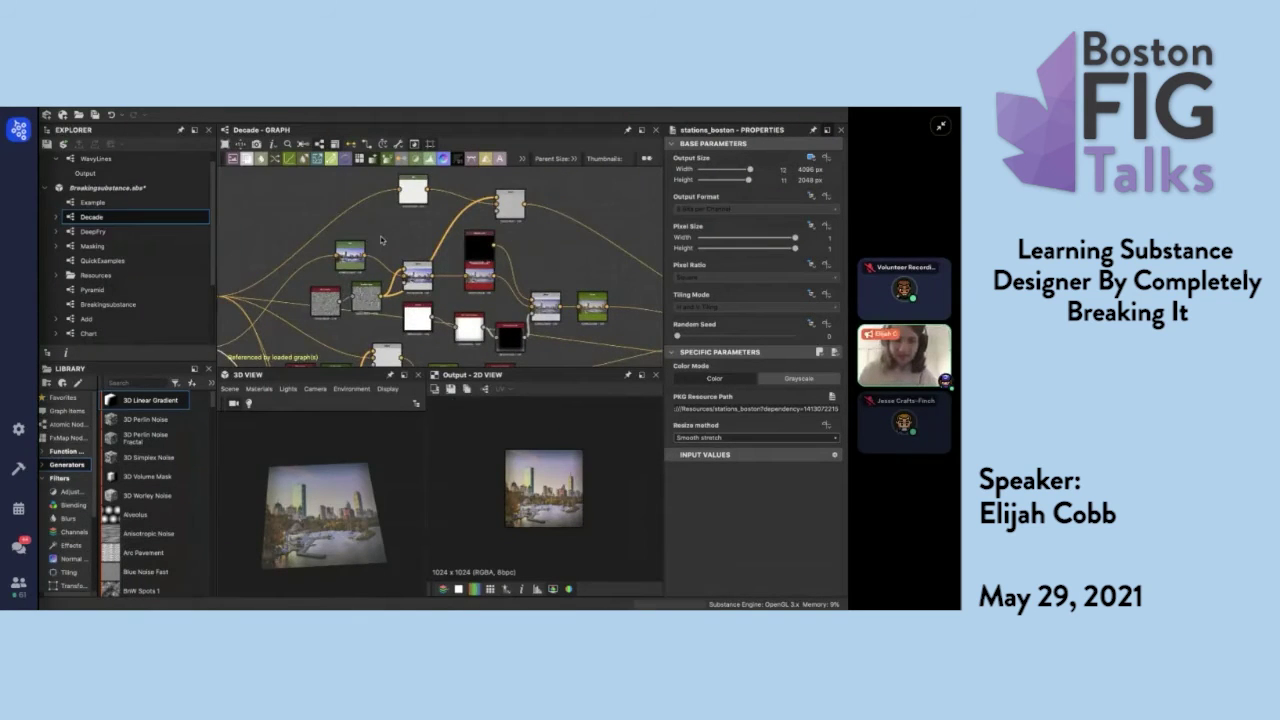
pyautogui.moveTo(377, 314); pyautogui.dragTo(430, 234, button='middle')
pyautogui.scroll(2, 498, 304)
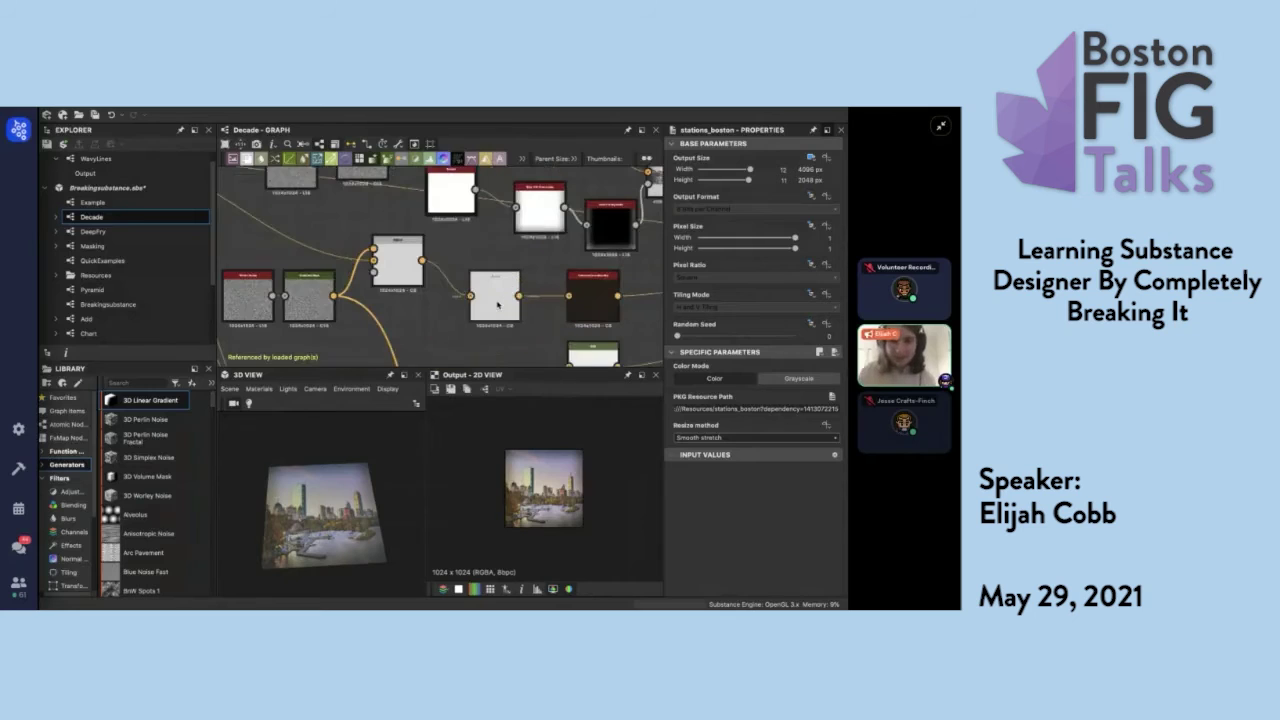
pyautogui.doubleClick(496, 298)
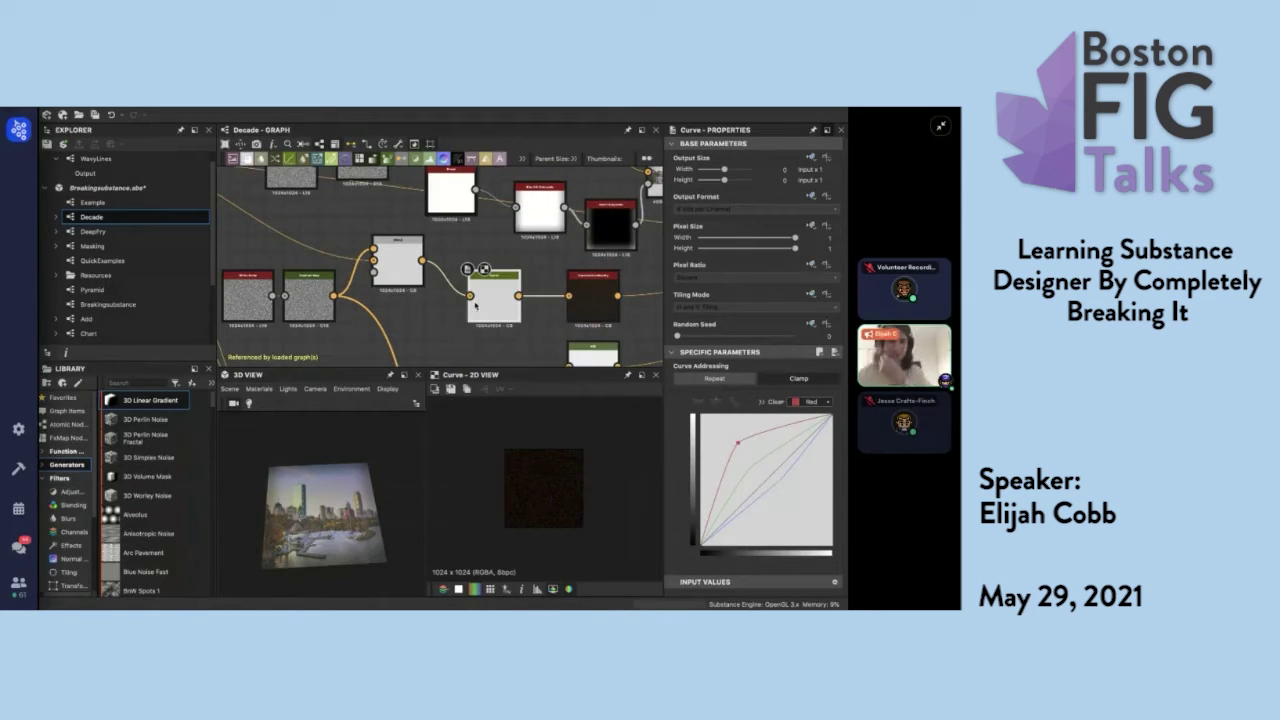
# Return to the QuickExamples graph, connect the stations_boston image to the DeepFry node and preview the result.
pyautogui.click(99, 262)
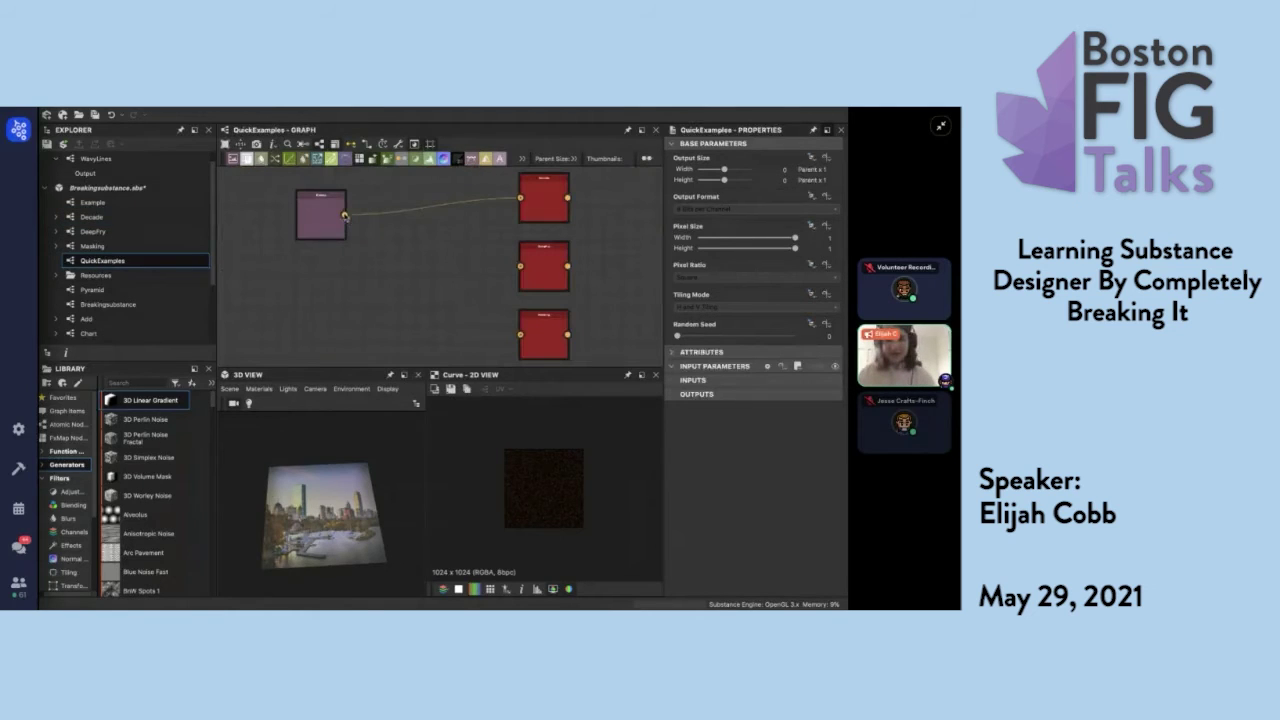
pyautogui.moveTo(517, 268); pyautogui.dragTo(520, 266)
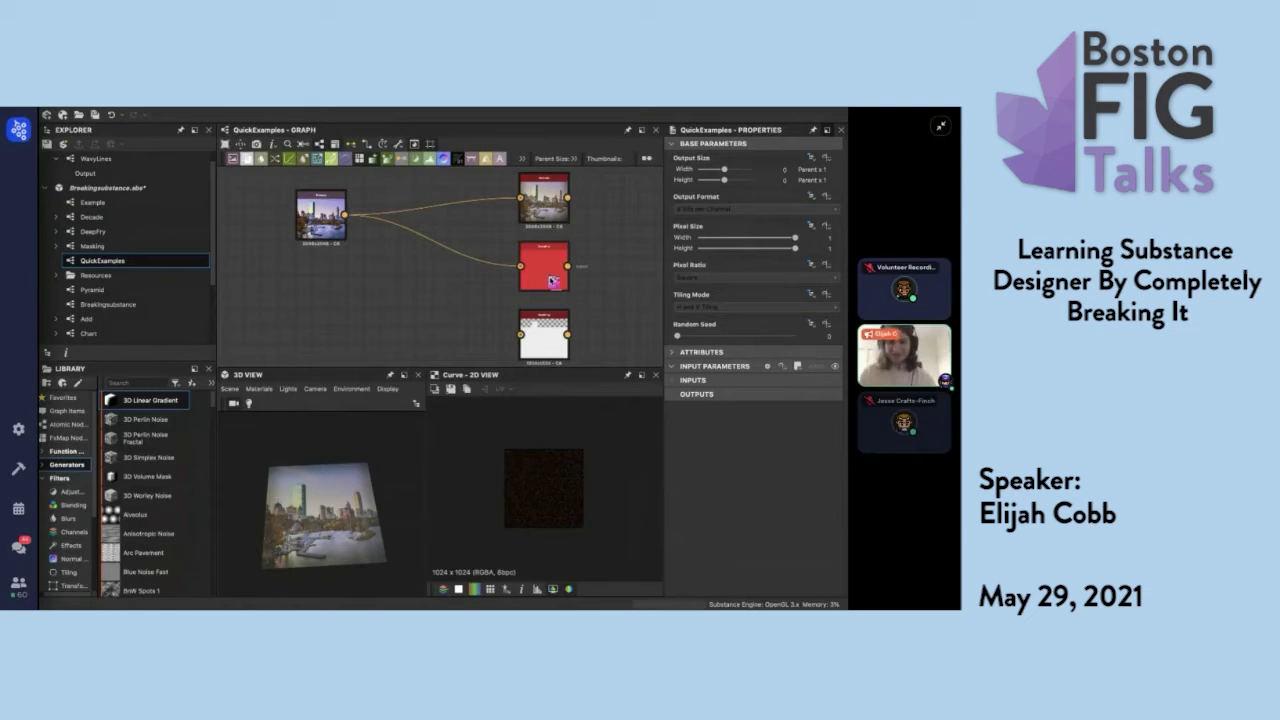
pyautogui.doubleClick(552, 282)
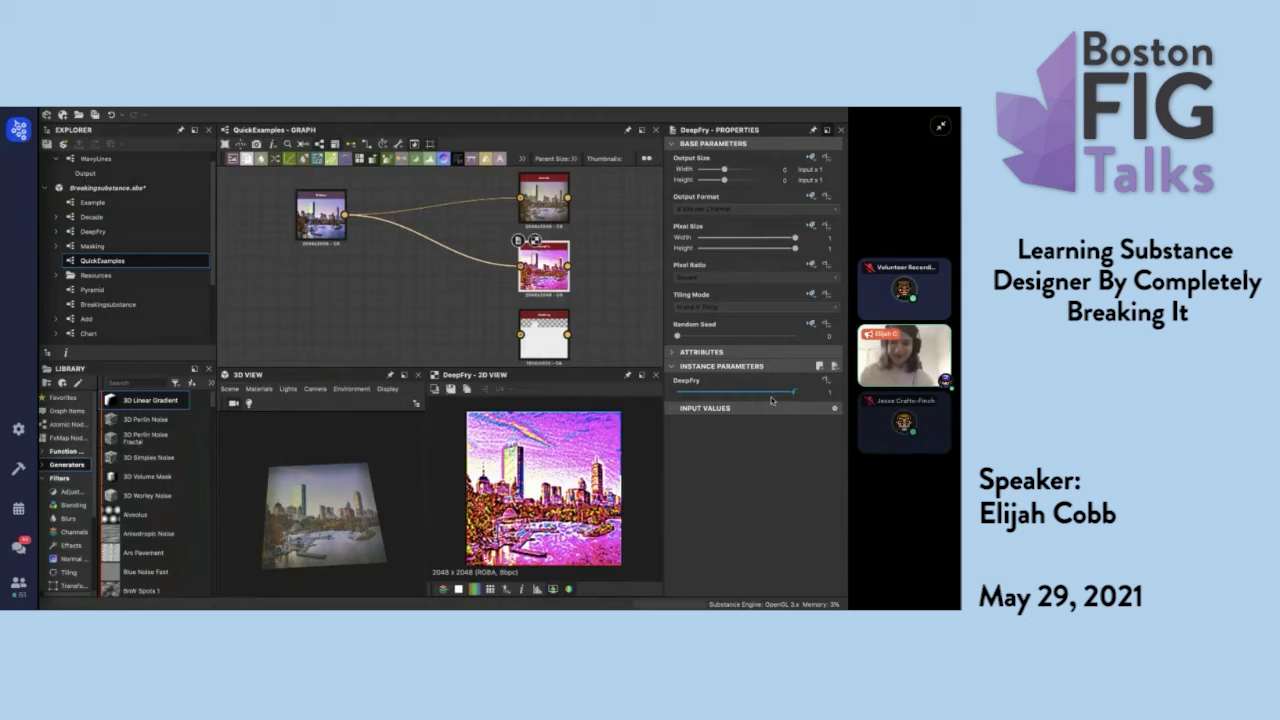
# Try slightly different DeepFry strengths on the node, and set the parameter to 100000.
pyautogui.moveTo(771, 400)
pyautogui.mouseDown()
pyautogui.moveTo(677, 395)
pyautogui.moveTo(795, 393)
pyautogui.mouseUp()
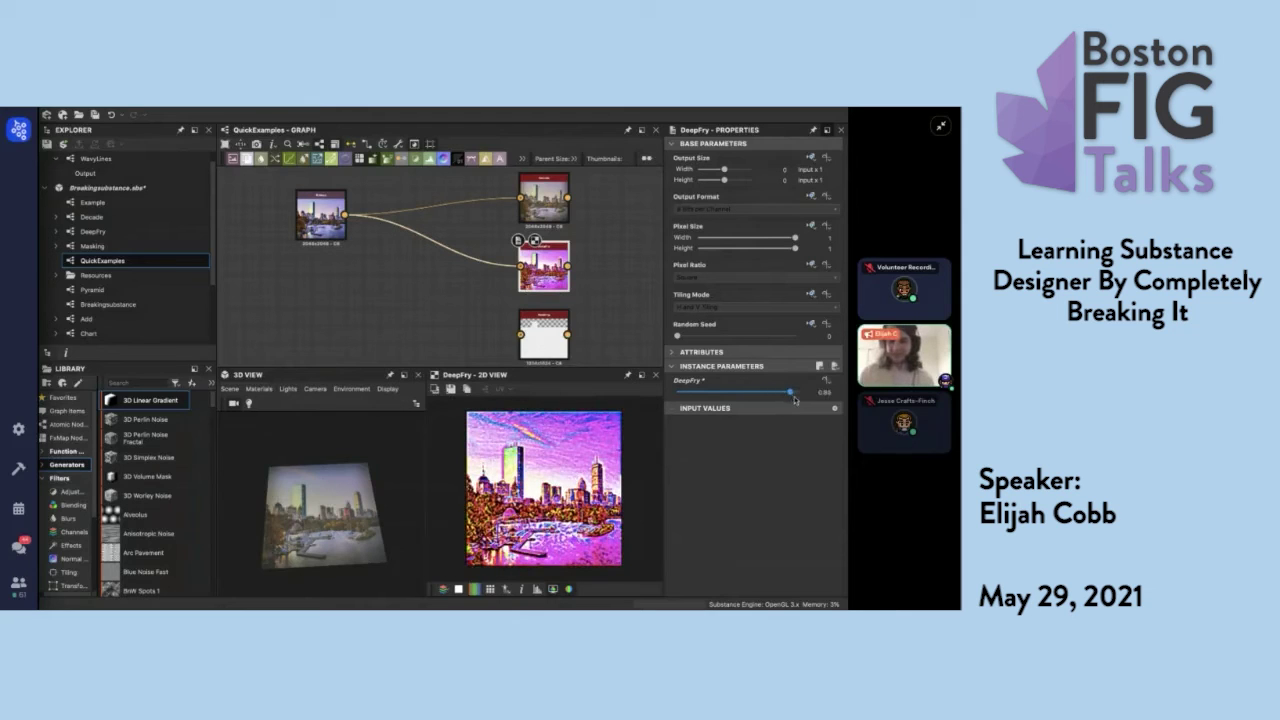
pyautogui.click(825, 392)
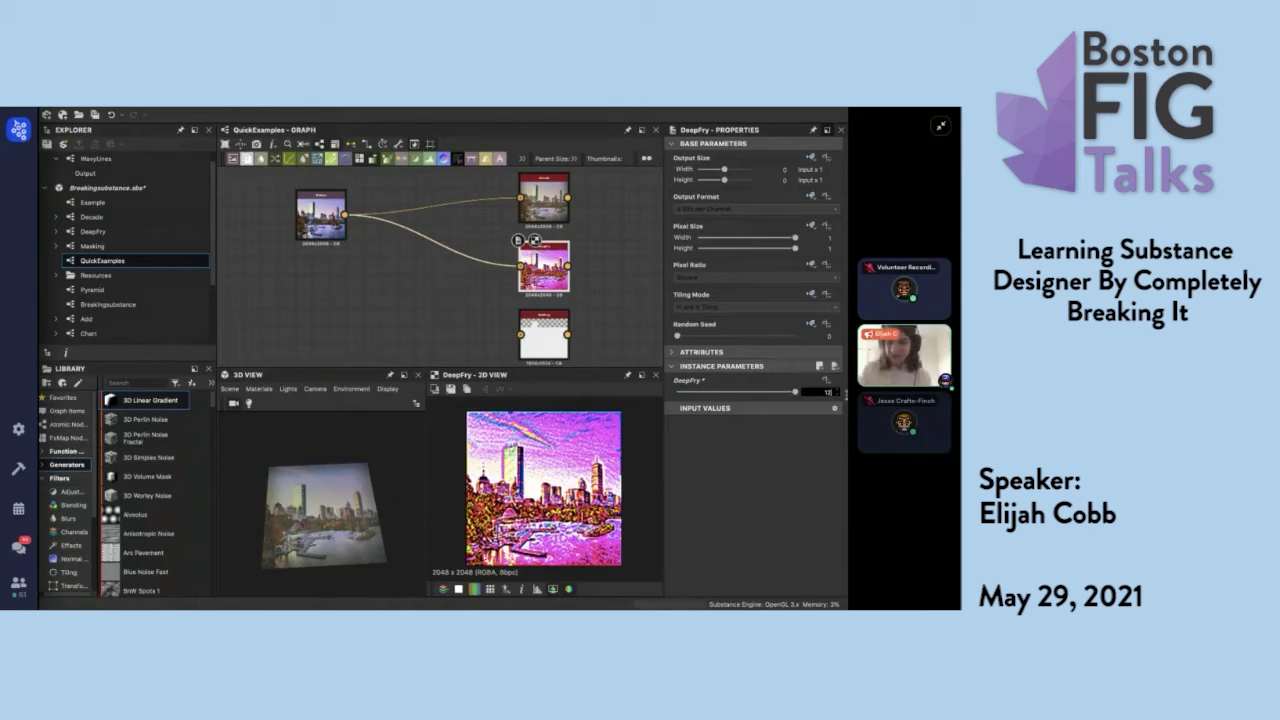
pyautogui.write('100000')
pyautogui.press('Return')
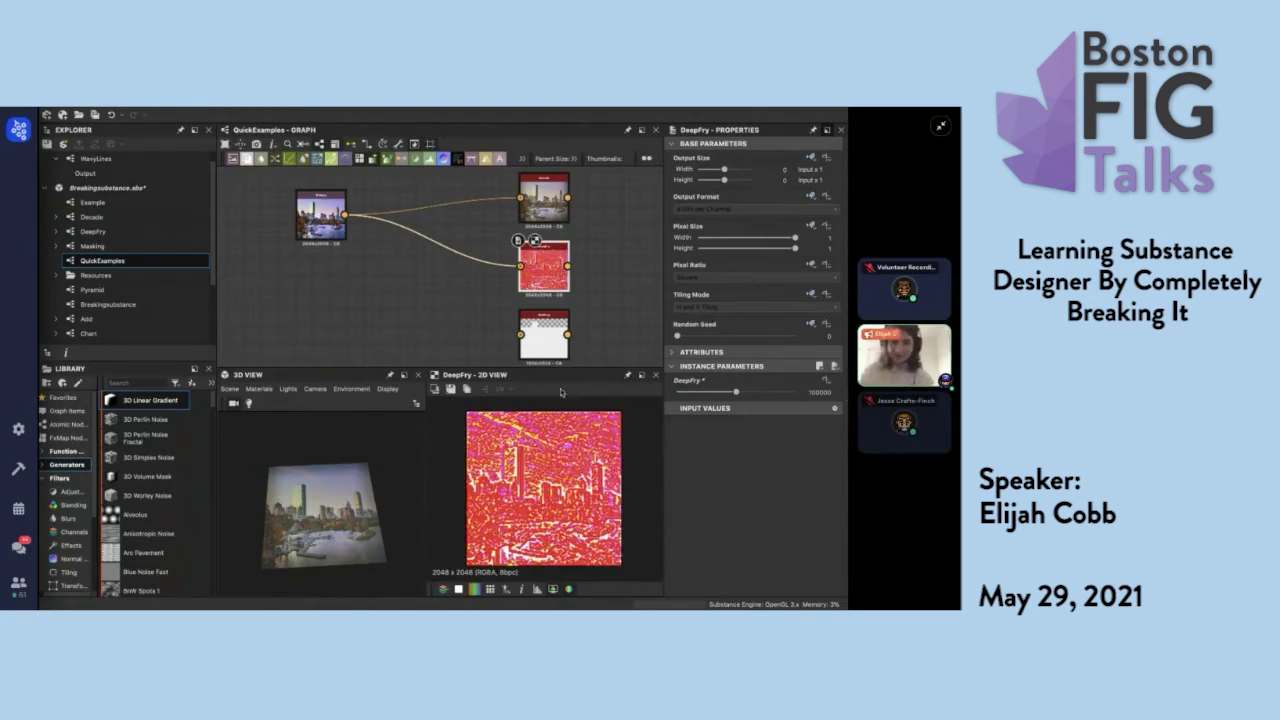
# Connect the stations_boston image to the Masking node, preview the result, and reposition the image node slightly lower.
pyautogui.moveTo(386, 283); pyautogui.dragTo(396, 285, button='middle')
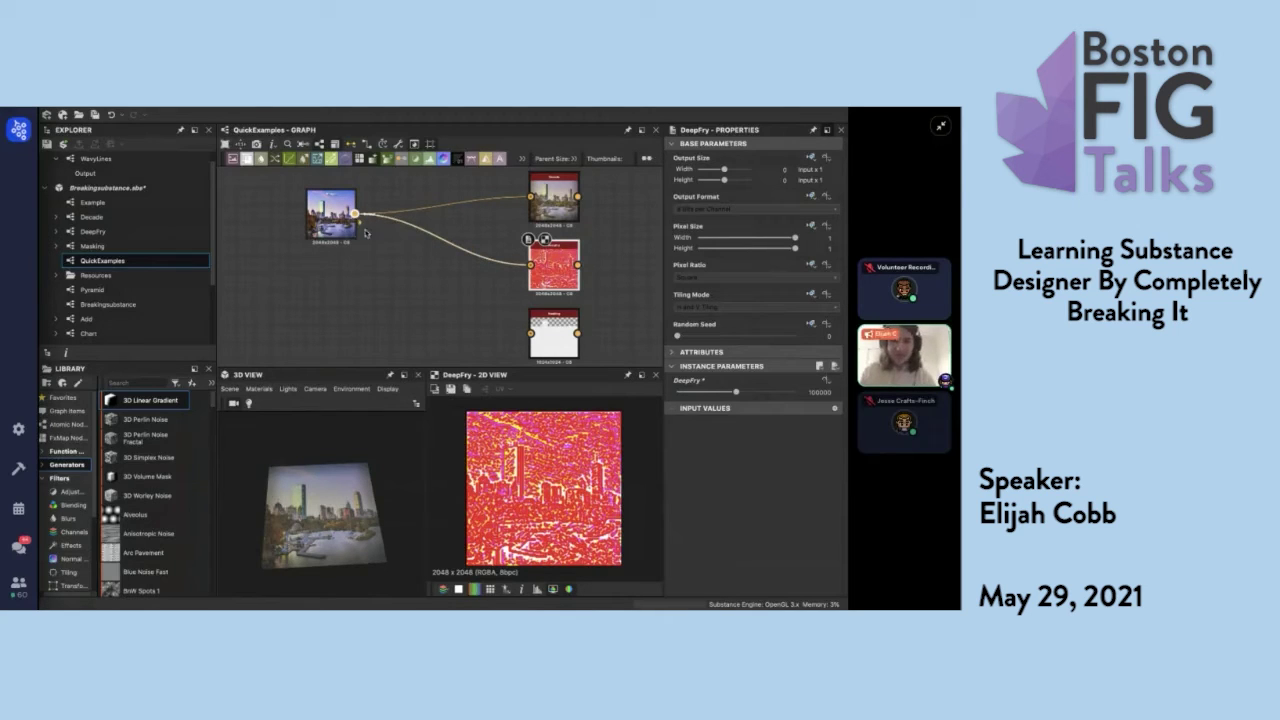
pyautogui.moveTo(356, 214); pyautogui.dragTo(531, 333)
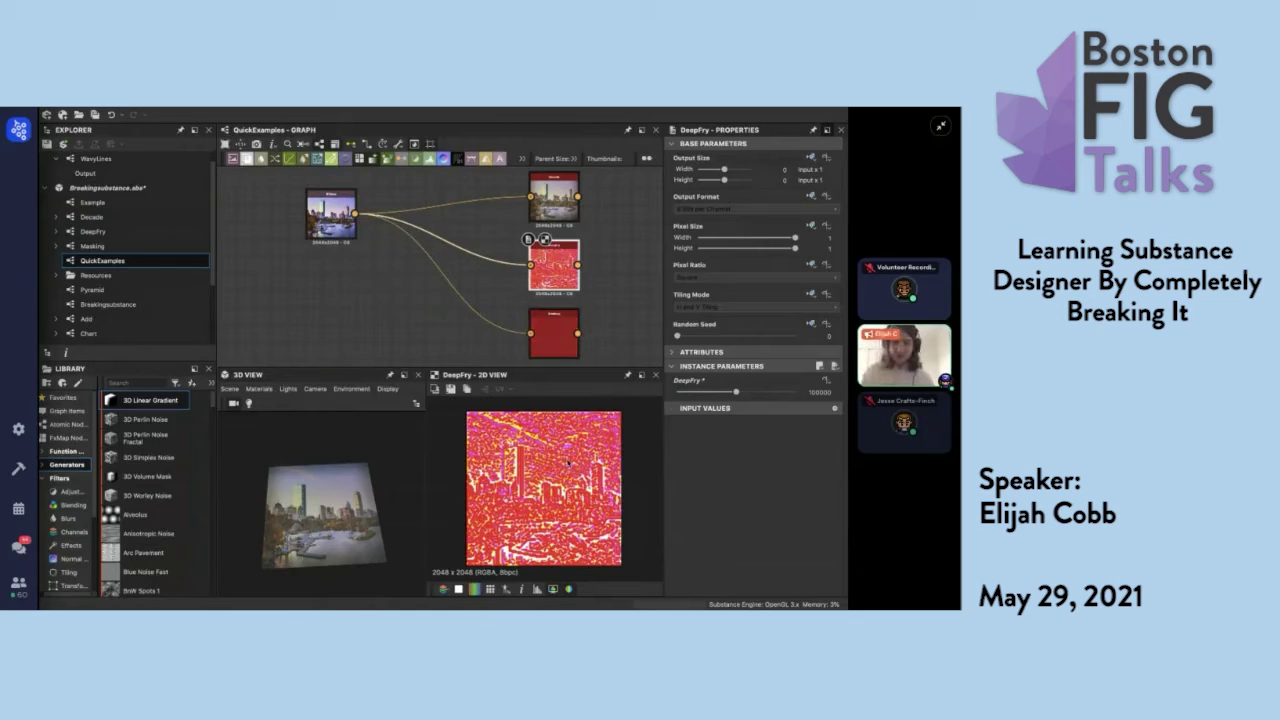
pyautogui.click(564, 337)
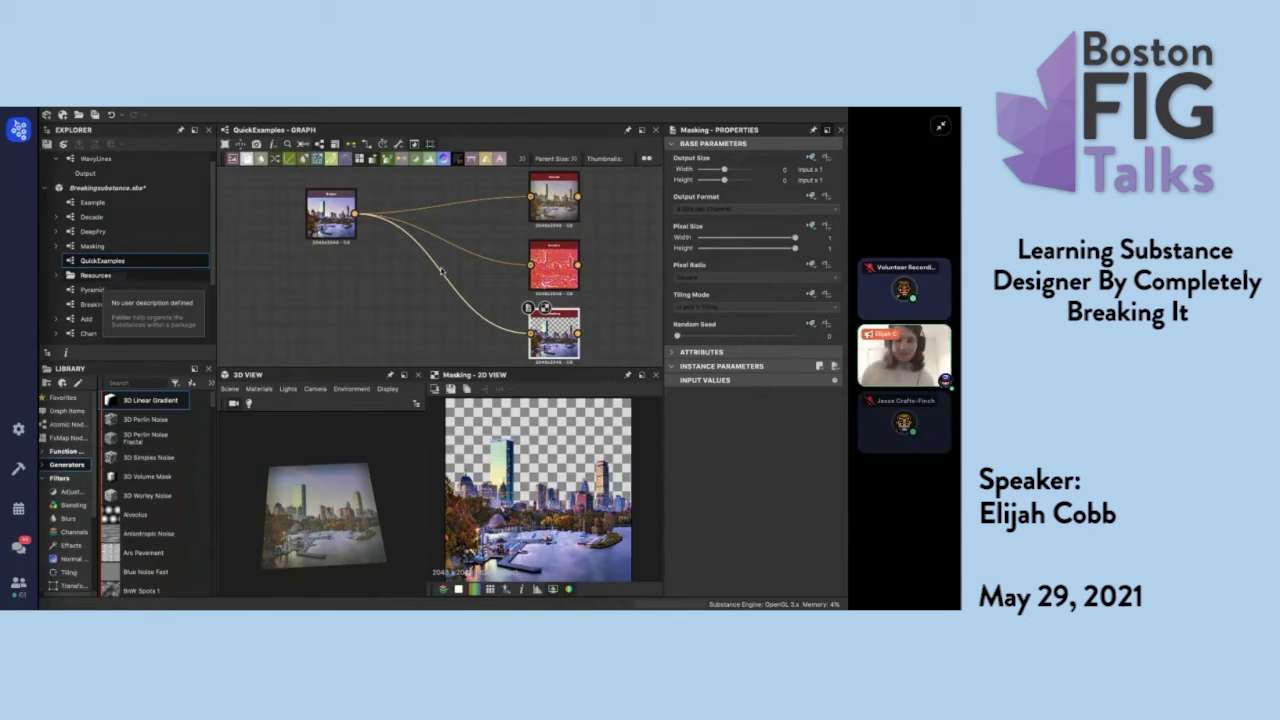
pyautogui.moveTo(310, 218); pyautogui.dragTo(308, 226, button='middle')
pyautogui.moveTo(308, 226); pyautogui.dragTo(314, 260)
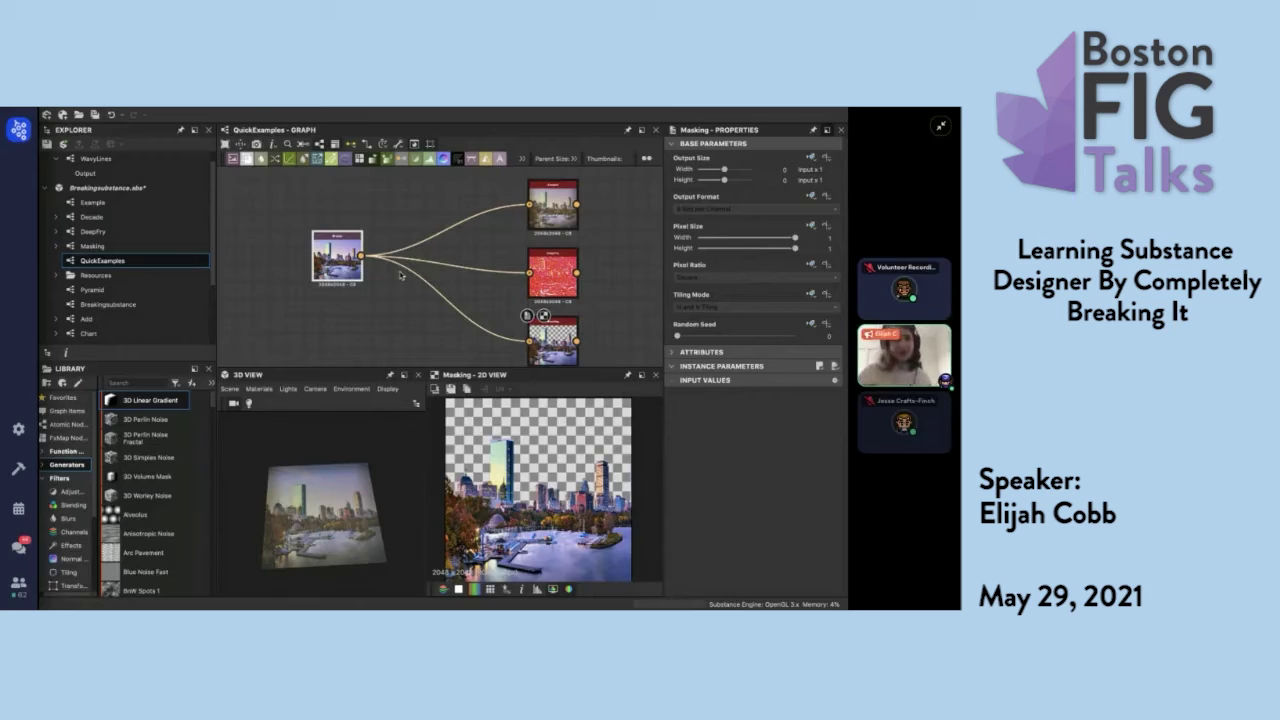
# Open the Pyramid graph and preview in turn its polygon source, the Curve nodes and the final node in the Blends frame.
pyautogui.click(87, 293)
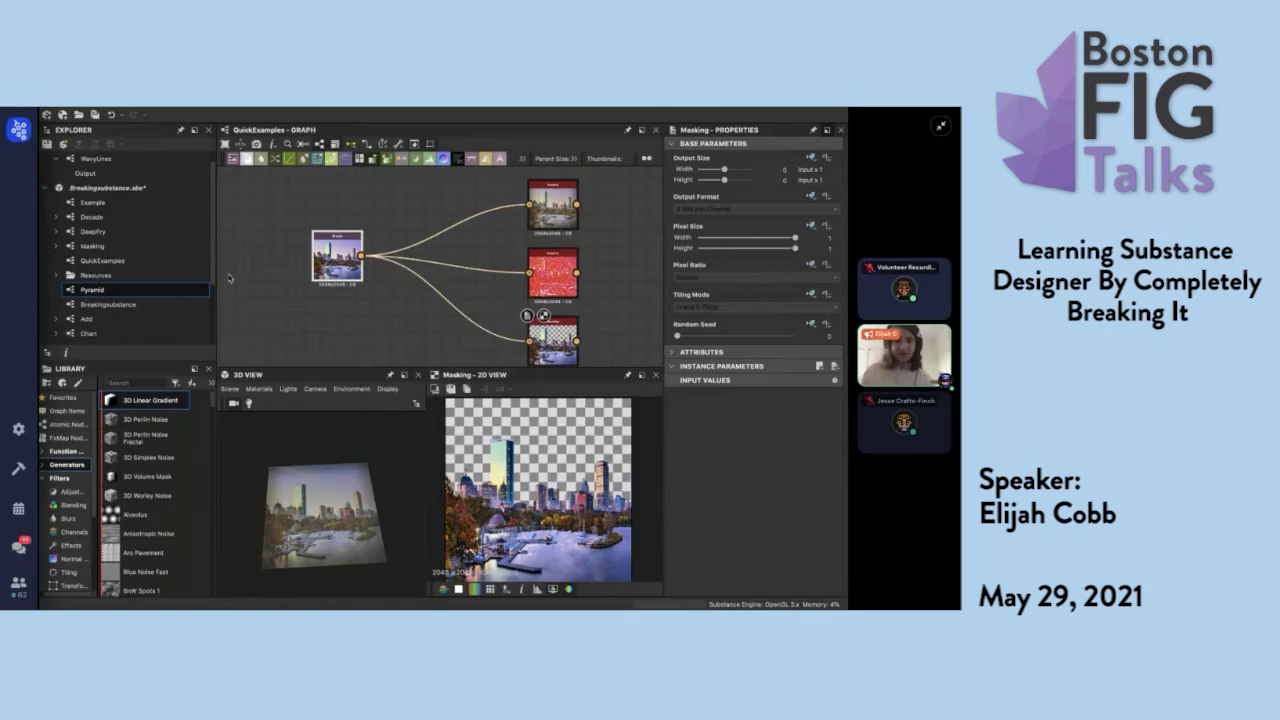
pyautogui.scroll(5, 368, 300)
pyautogui.doubleClick(368, 302)
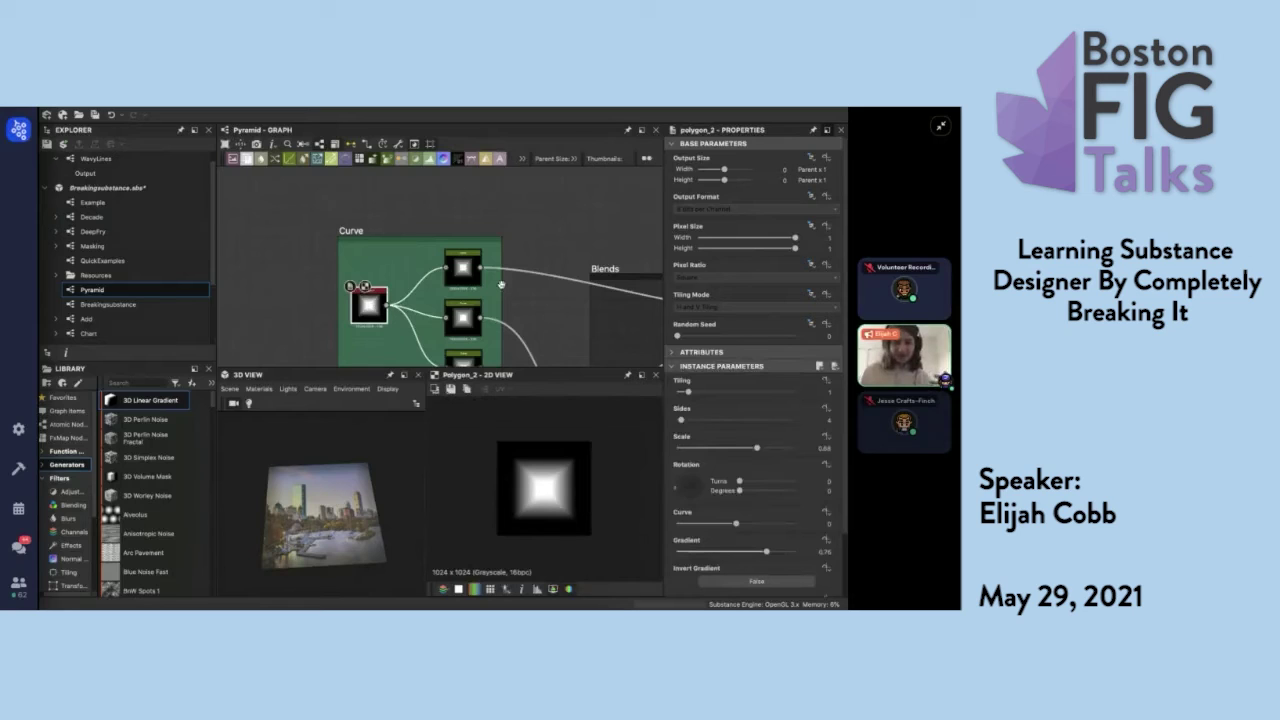
pyautogui.moveTo(501, 285); pyautogui.dragTo(486, 265, button='middle')
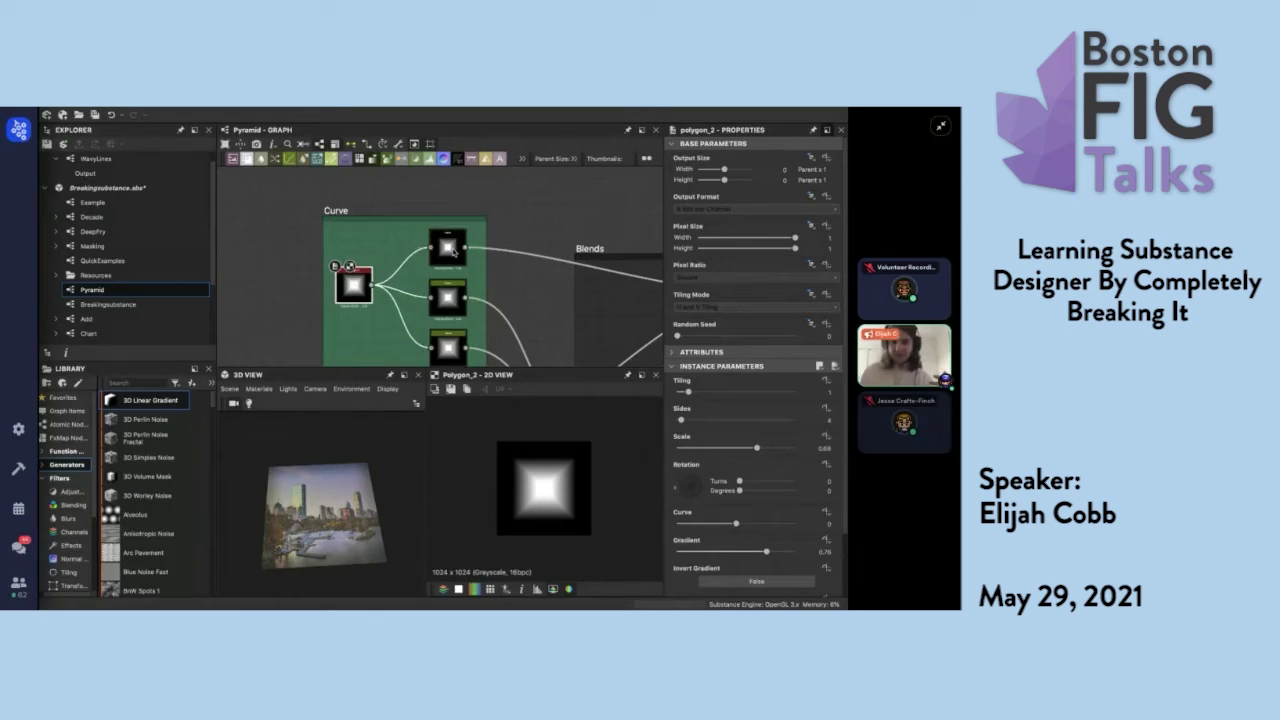
pyautogui.doubleClick(452, 249)
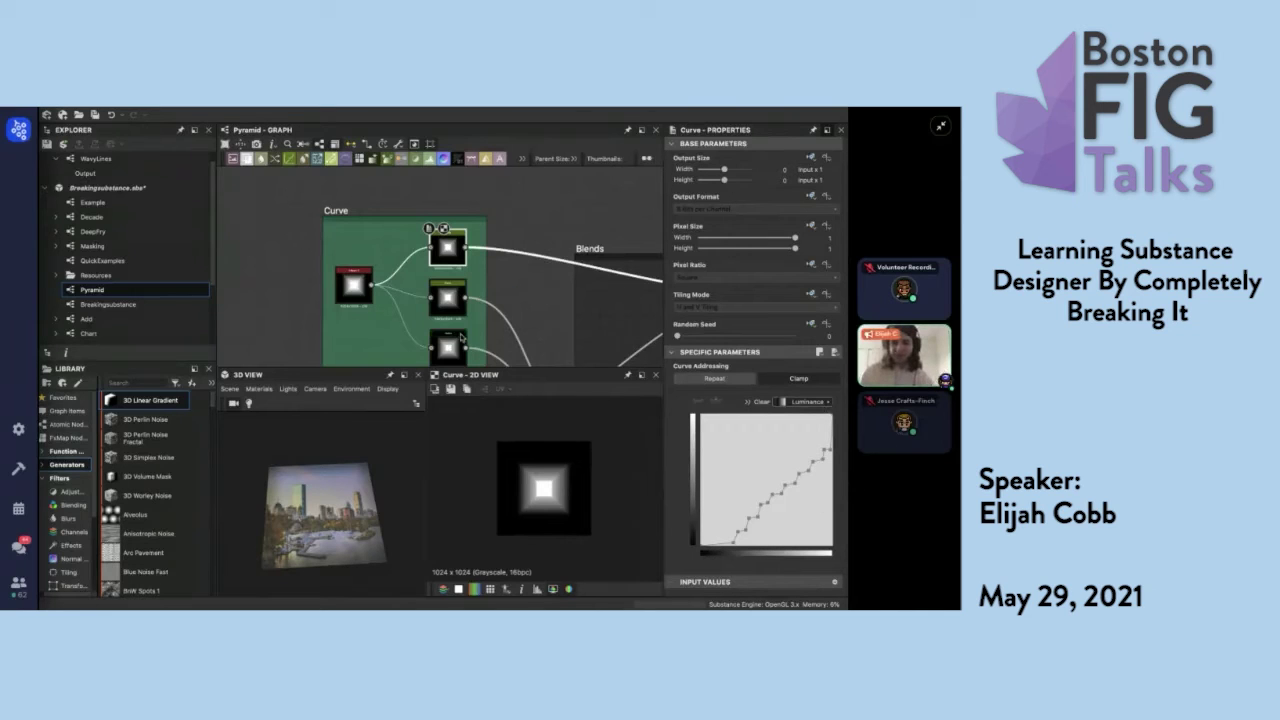
pyautogui.click(448, 297)
pyautogui.click(450, 350)
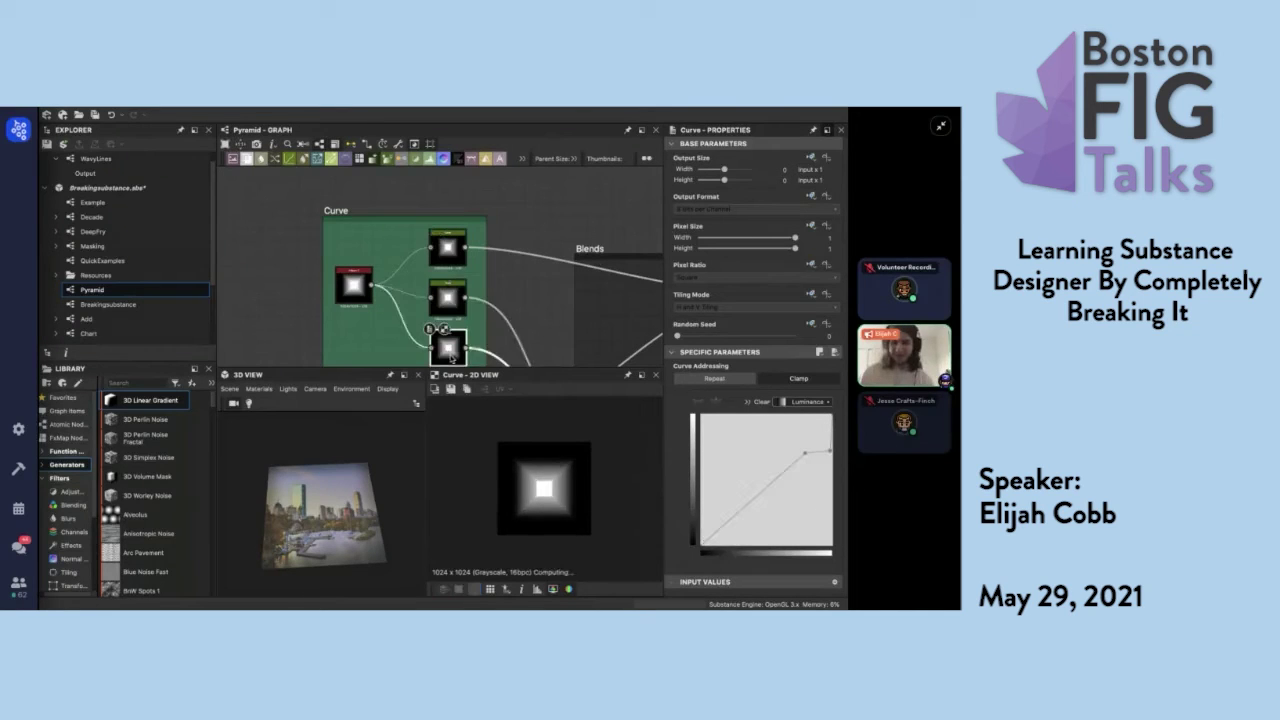
pyautogui.moveTo(541, 344); pyautogui.dragTo(367, 286, button='middle')
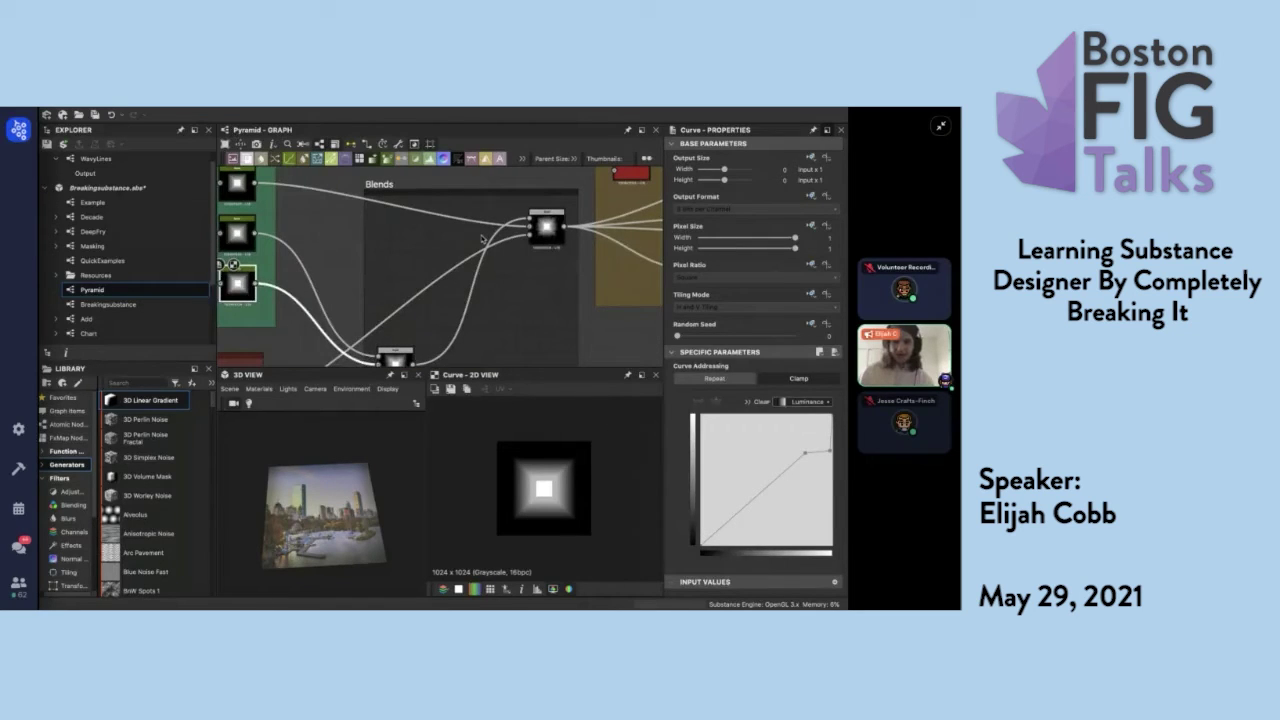
pyautogui.click(546, 228)
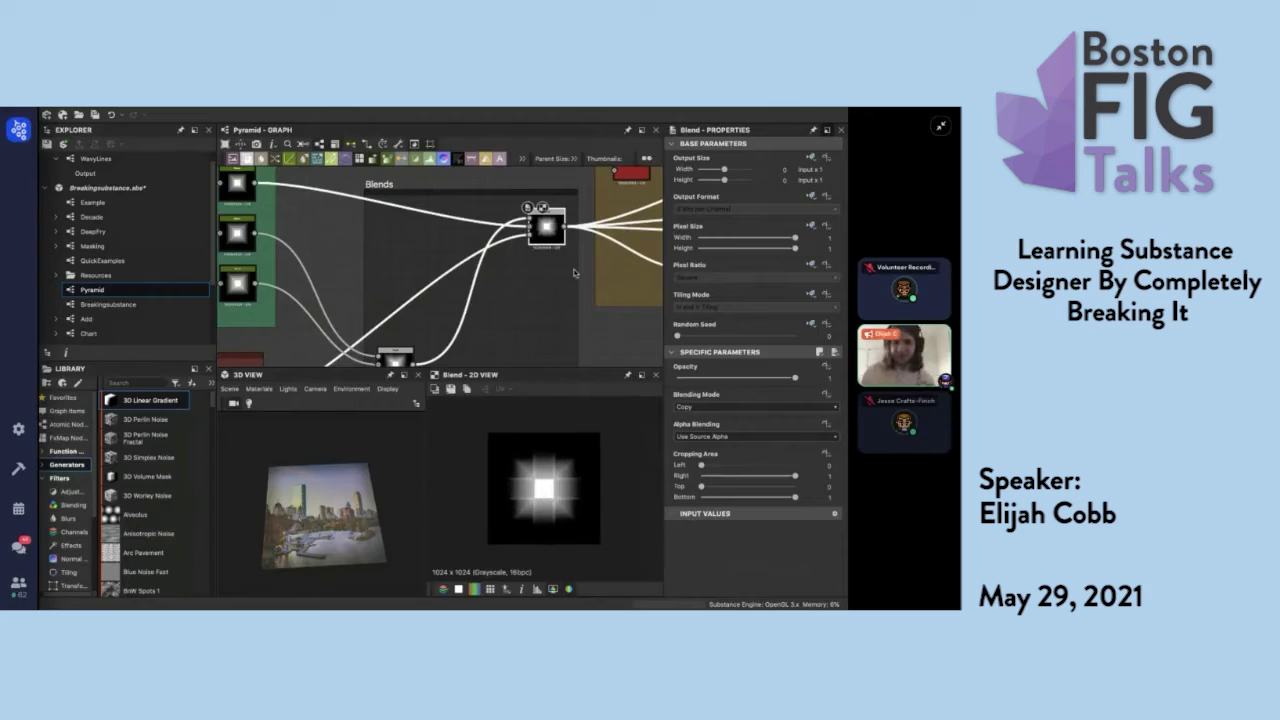
# Show the outputs of the Pyramid graph's final Material node in the 3D view and look at the surface from the side.
pyautogui.scroll(-3, 574, 273)
pyautogui.scroll(-3, 574, 273)
pyautogui.moveTo(574, 273); pyautogui.dragTo(374, 267, button='middle')
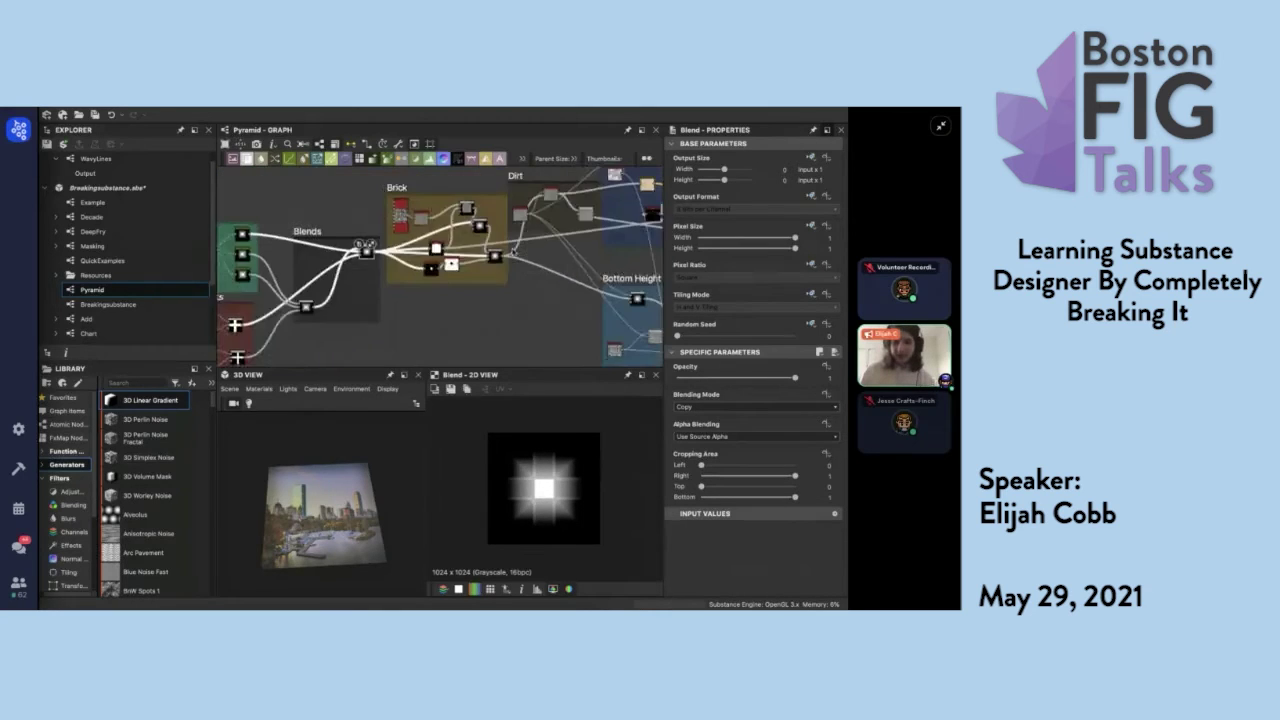
pyautogui.moveTo(519, 255); pyautogui.dragTo(260, 295, button='middle')
pyautogui.moveTo(560, 290); pyautogui.dragTo(330, 285, button='middle')
pyautogui.moveTo(600, 290); pyautogui.dragTo(420, 285, button='middle')
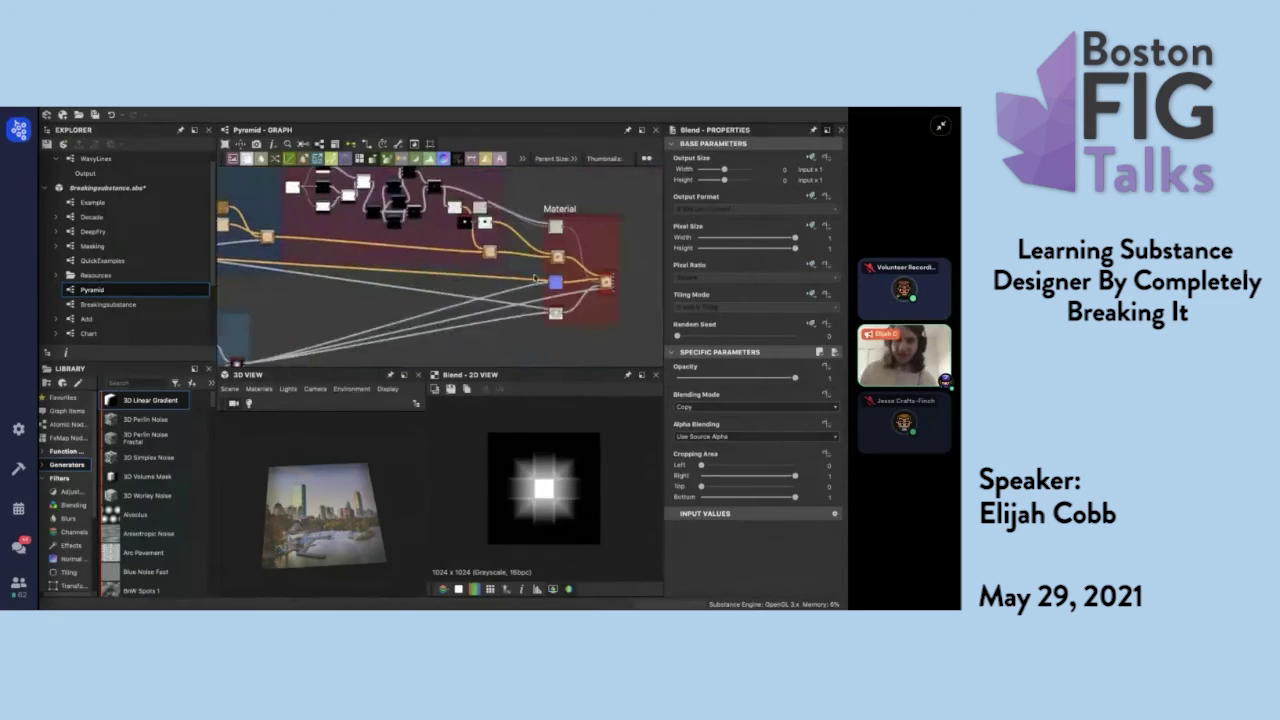
pyautogui.rightClick(606, 283)
pyautogui.click(645, 300)
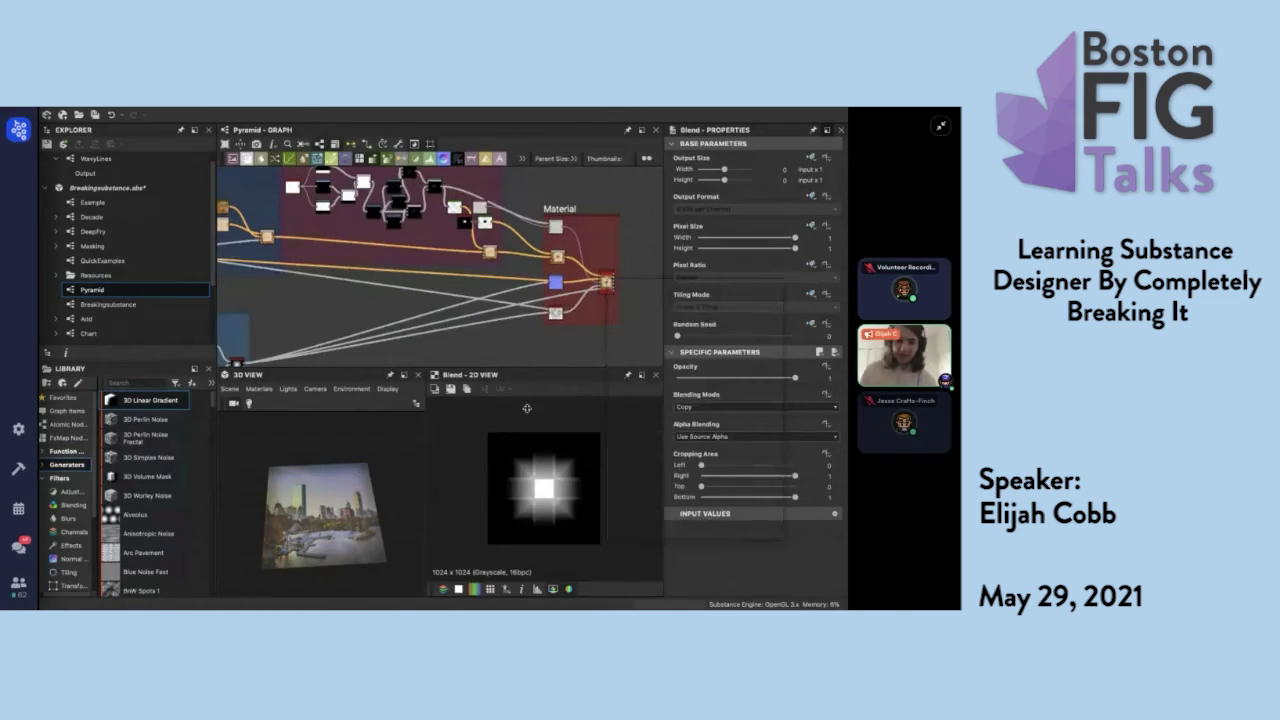
pyautogui.moveTo(300, 570); pyautogui.dragTo(394, 486)
# Set the 3D view material's height scale to 50 and view the raised pyramid up close.
pyautogui.click(259, 389)
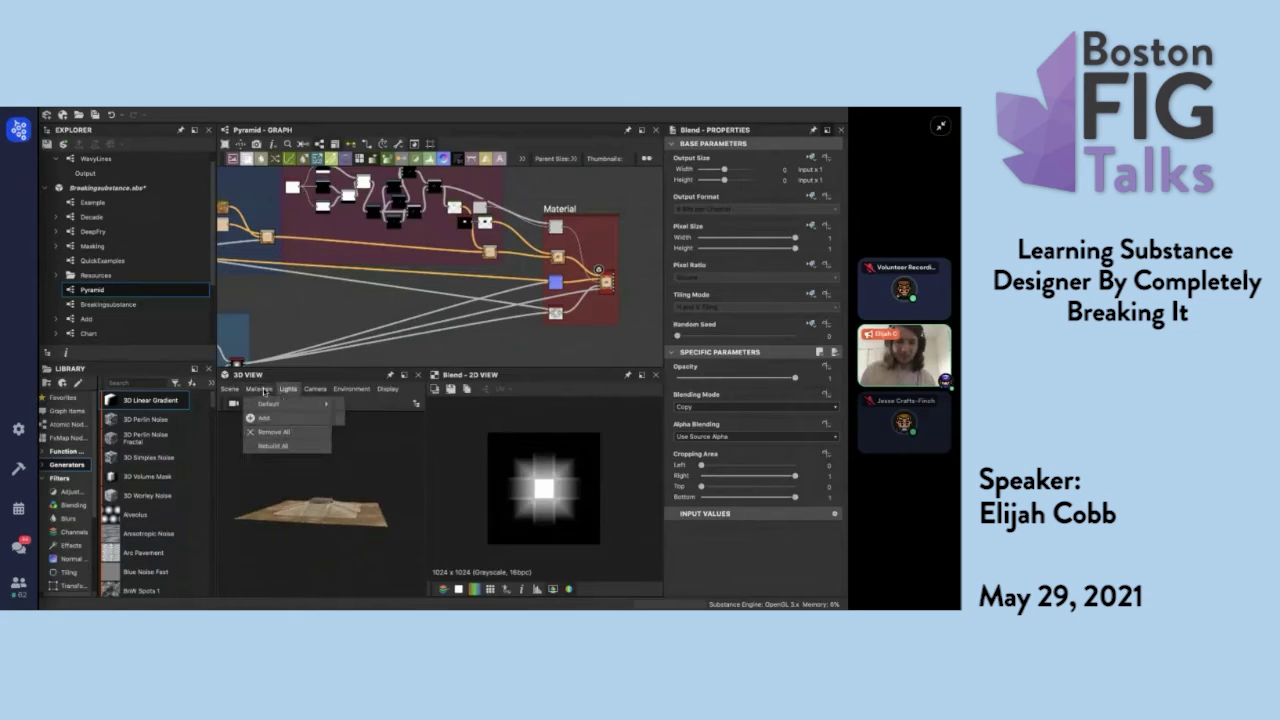
pyautogui.moveTo(268, 403)
pyautogui.click(345, 408)
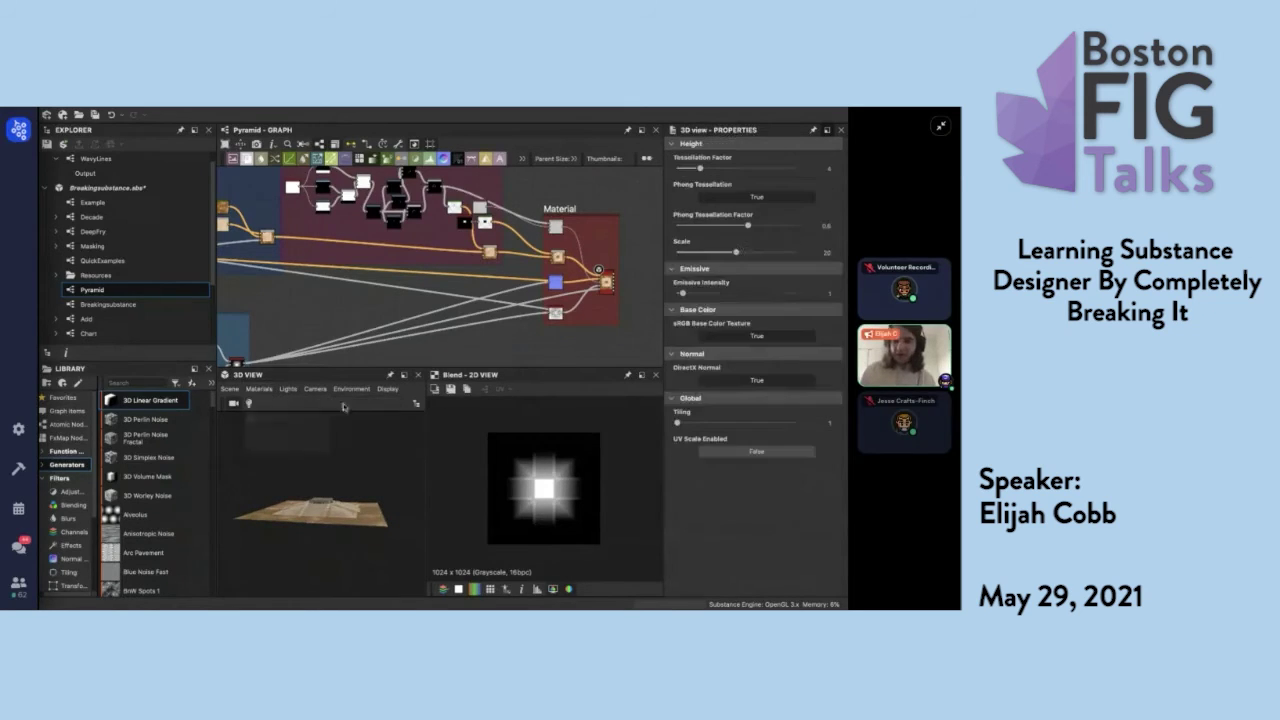
pyautogui.moveTo(738, 253); pyautogui.dragTo(826, 251)
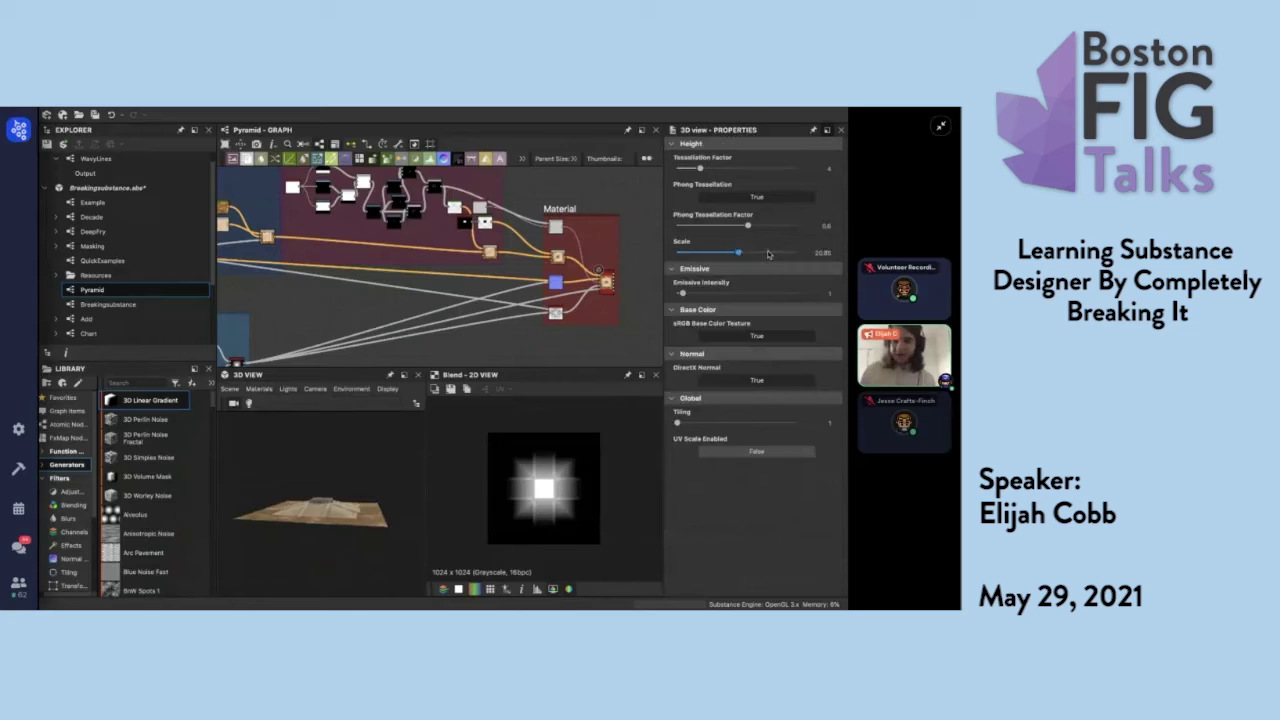
pyautogui.doubleClick(826, 251)
pyautogui.write('50')
pyautogui.press('Return')
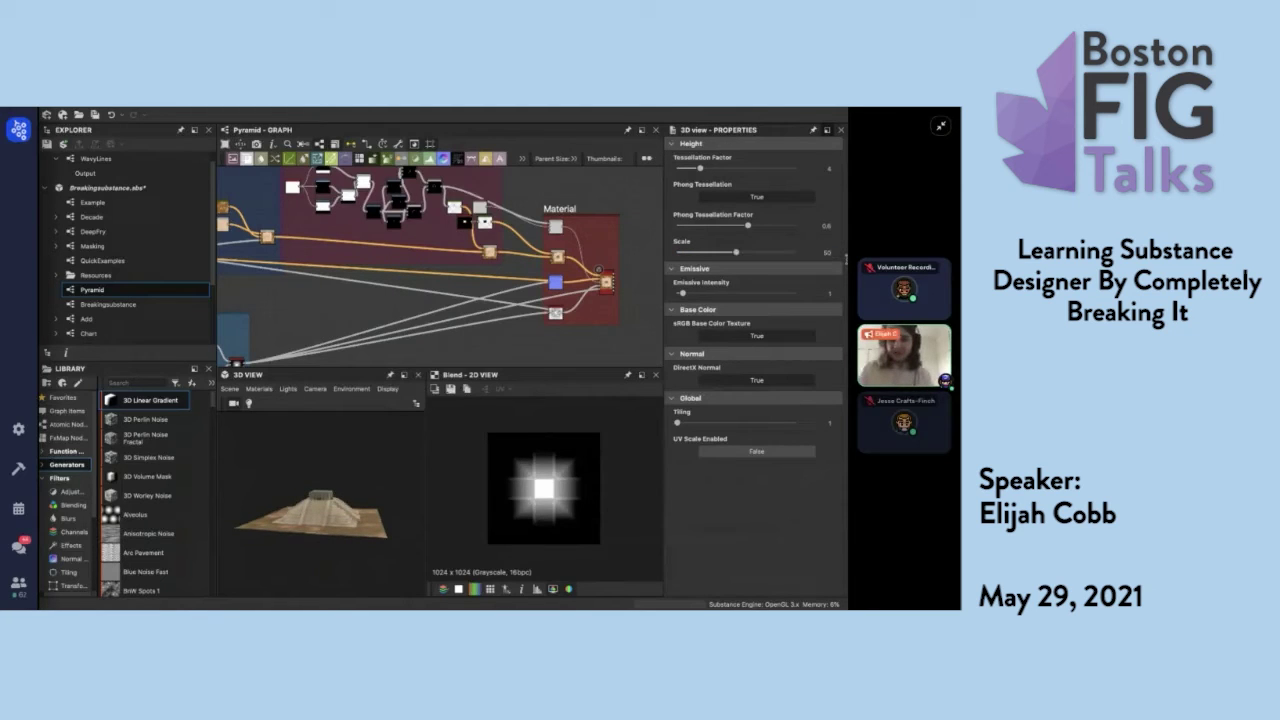
pyautogui.scroll(2, 317, 543)
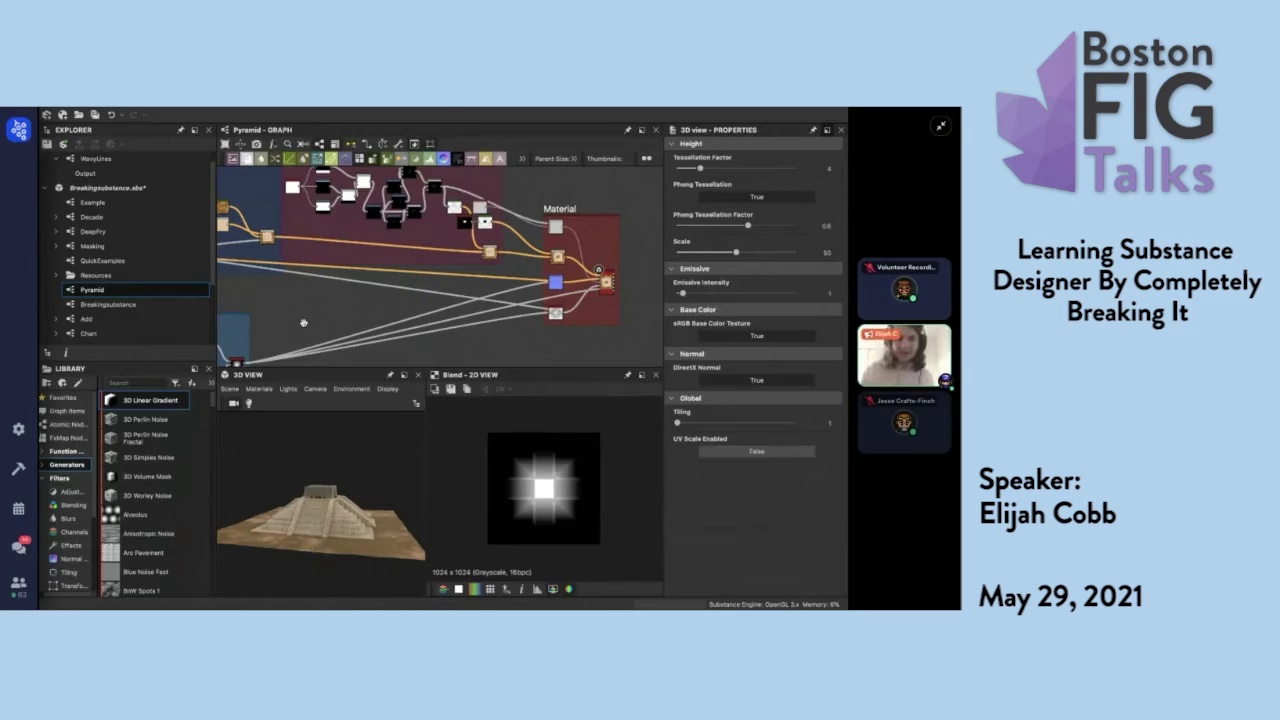
pyautogui.moveTo(304, 323); pyautogui.dragTo(520, 308, button='middle')
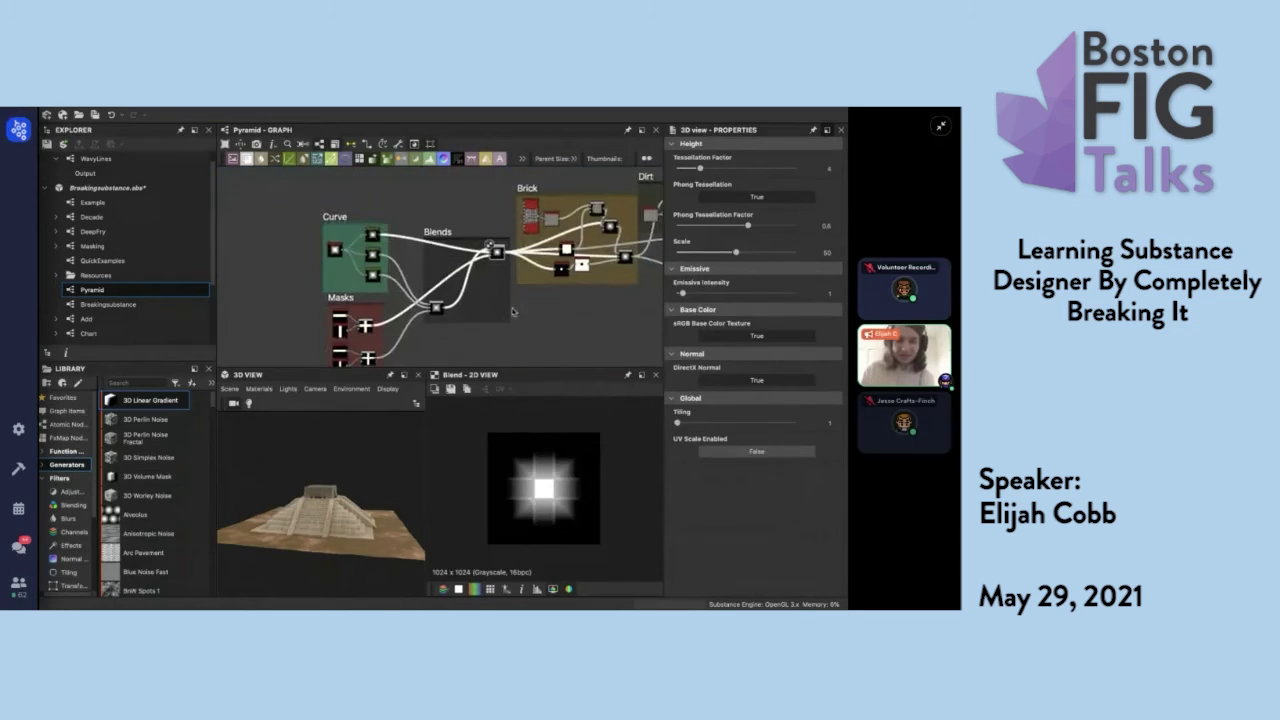
# Preview the uppermost node in the Pyramid graph's Curve frame and show its stepped curve.
pyautogui.click(368, 235)
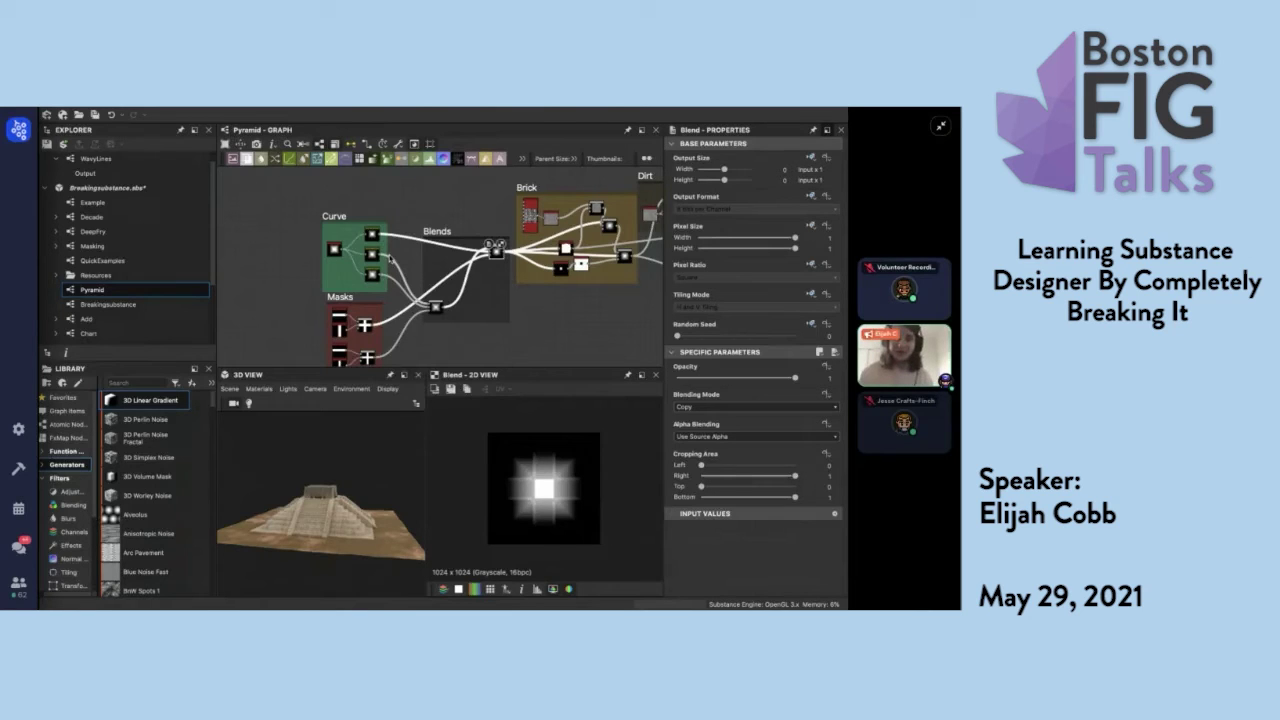
pyautogui.click(371, 236)
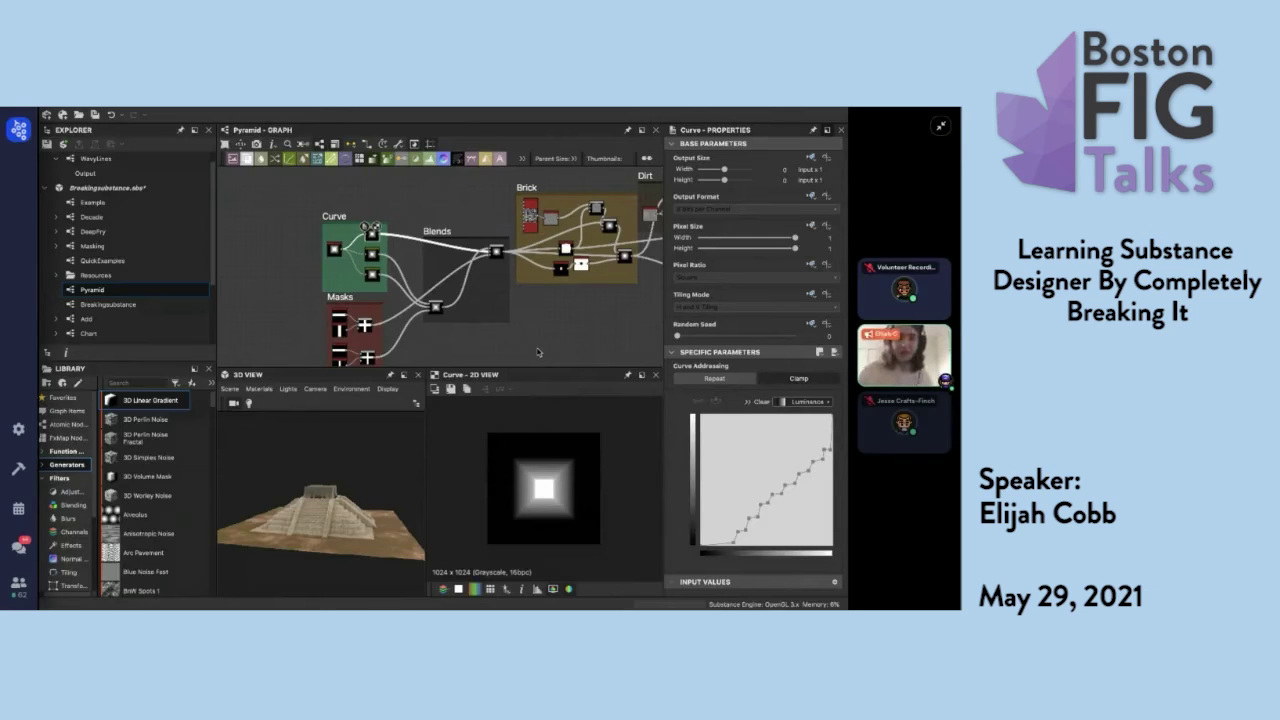
# Open the Breakingsubstance graph, preview the Value Processor node and move the black Uniform Color node slightly up.
pyautogui.click(85, 306)
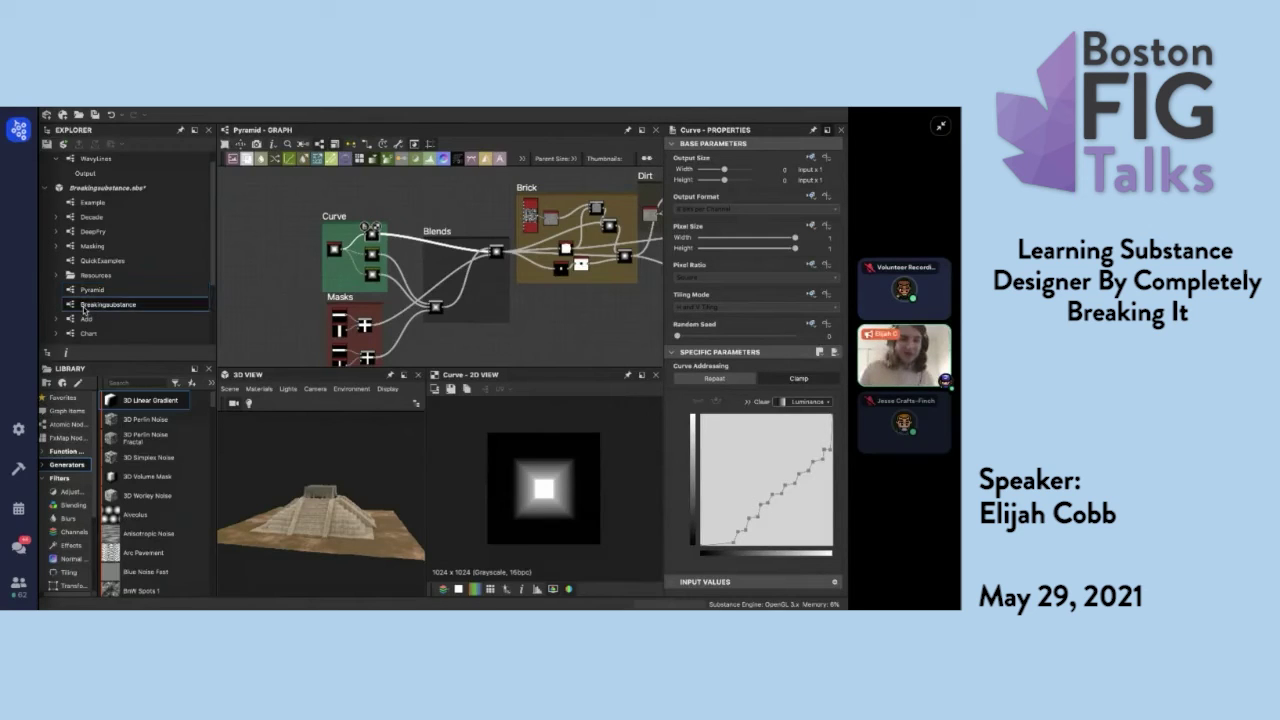
pyautogui.doubleClick(85, 306)
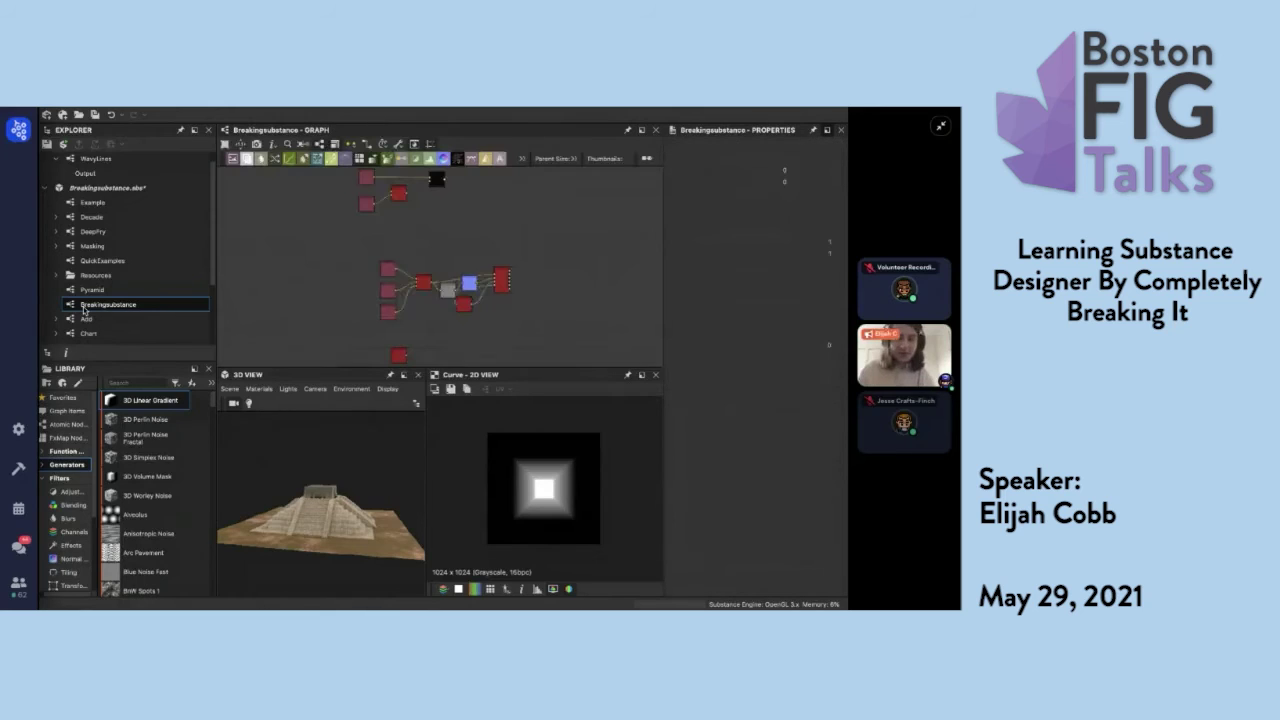
pyautogui.moveTo(382, 227); pyautogui.dragTo(413, 274, button='middle')
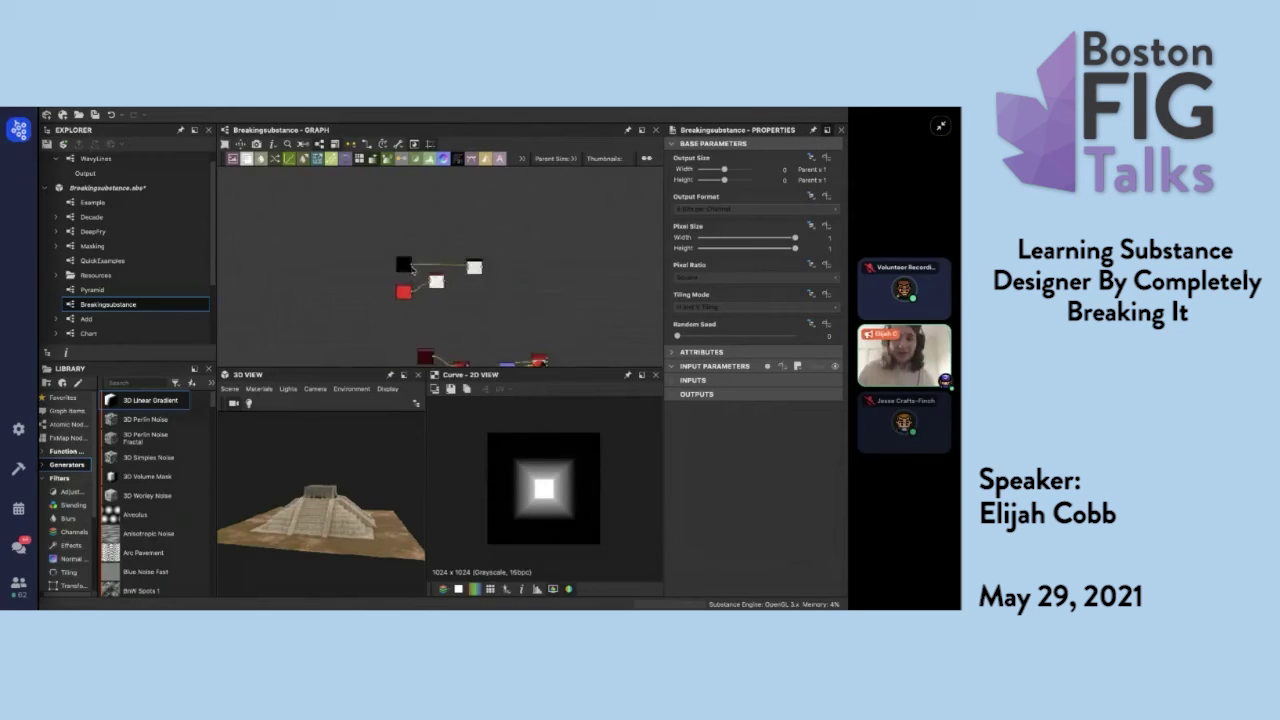
pyautogui.scroll(4, 413, 274)
pyautogui.scroll(3, 411, 274)
pyautogui.moveTo(609, 272); pyautogui.dragTo(593, 268)
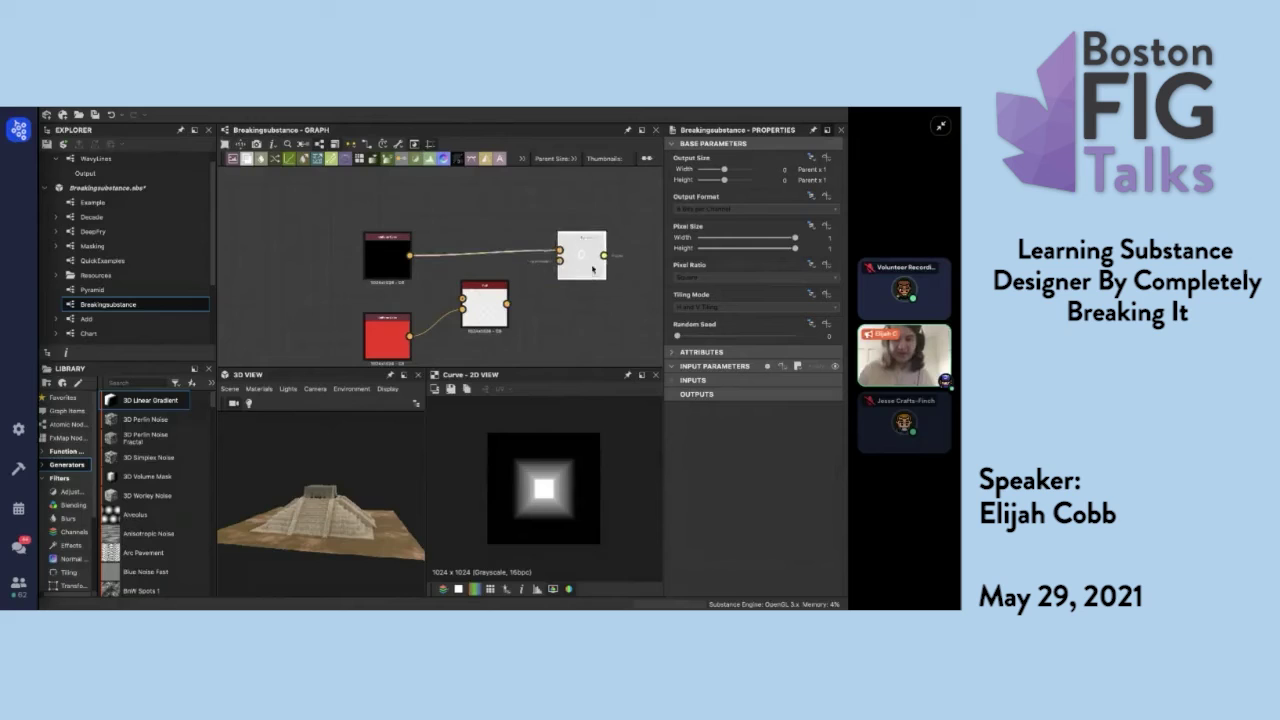
pyautogui.click(584, 250)
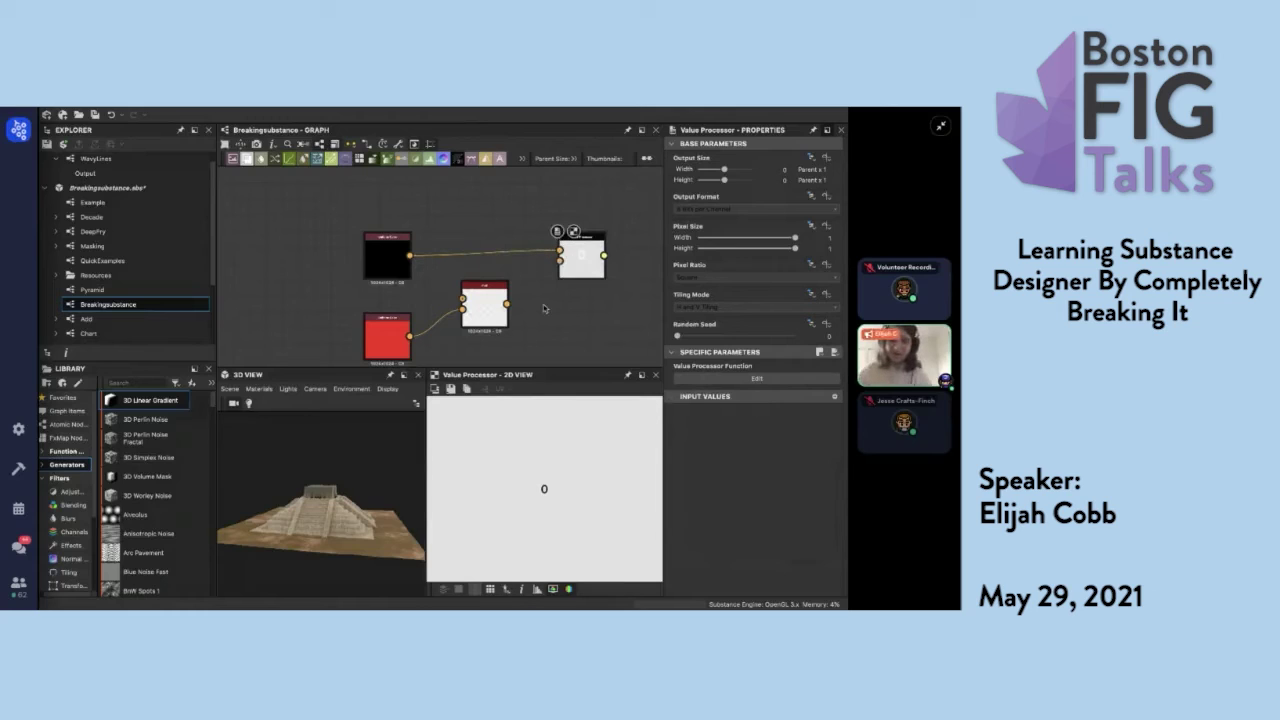
pyautogui.moveTo(367, 260); pyautogui.dragTo(396, 243)
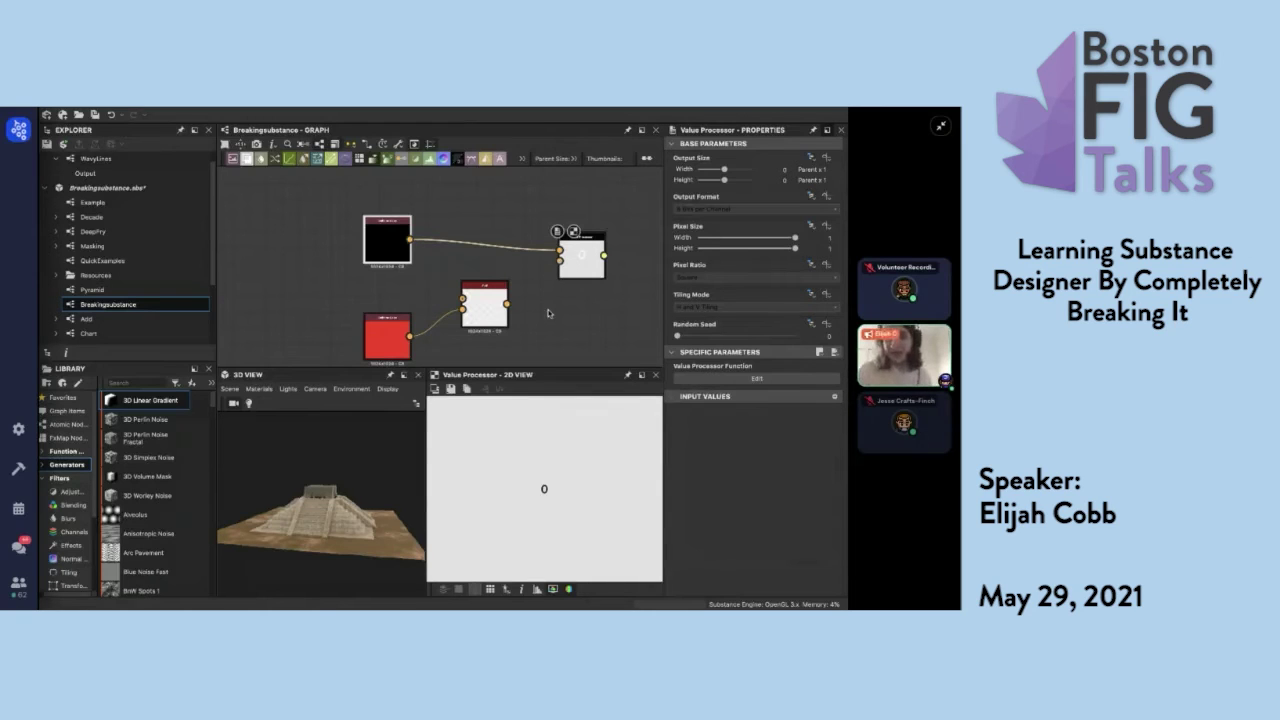
# Set the upper Uniform Color node's red channel to 255, preview the Value Processor, and return the red channel to 0.
pyautogui.click(391, 240)
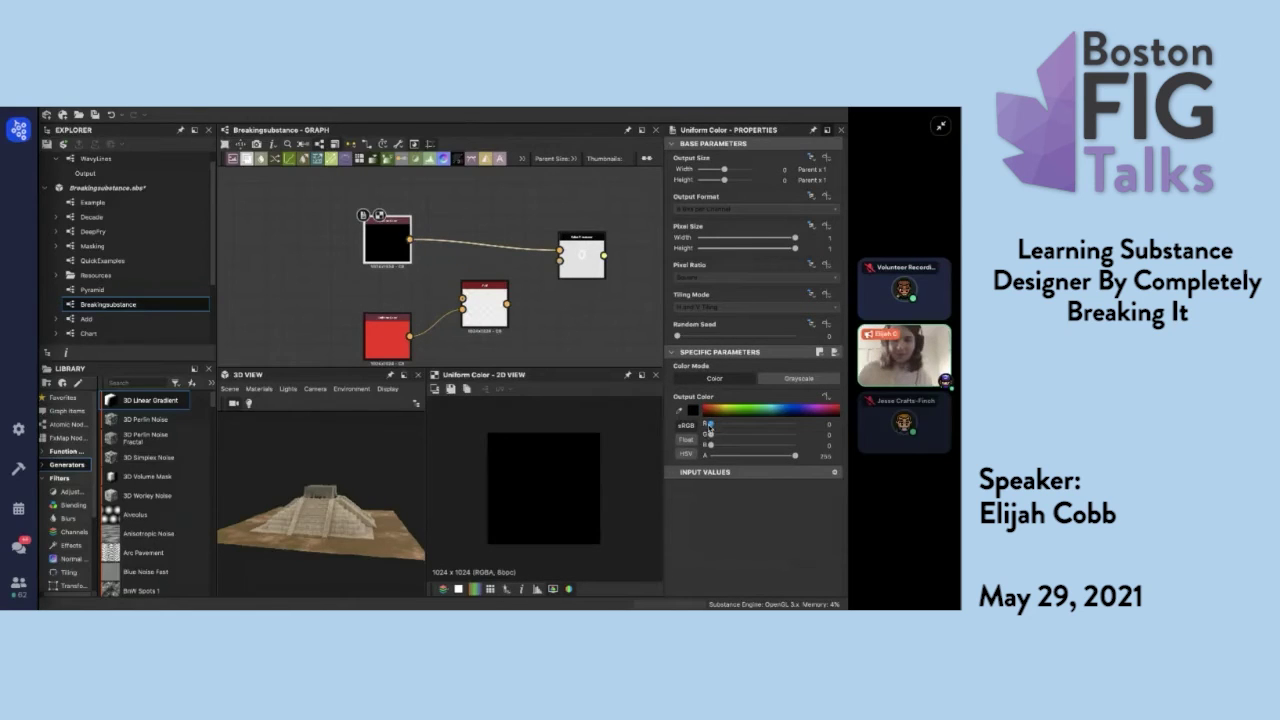
pyautogui.moveTo(708, 424); pyautogui.dragTo(797, 428)
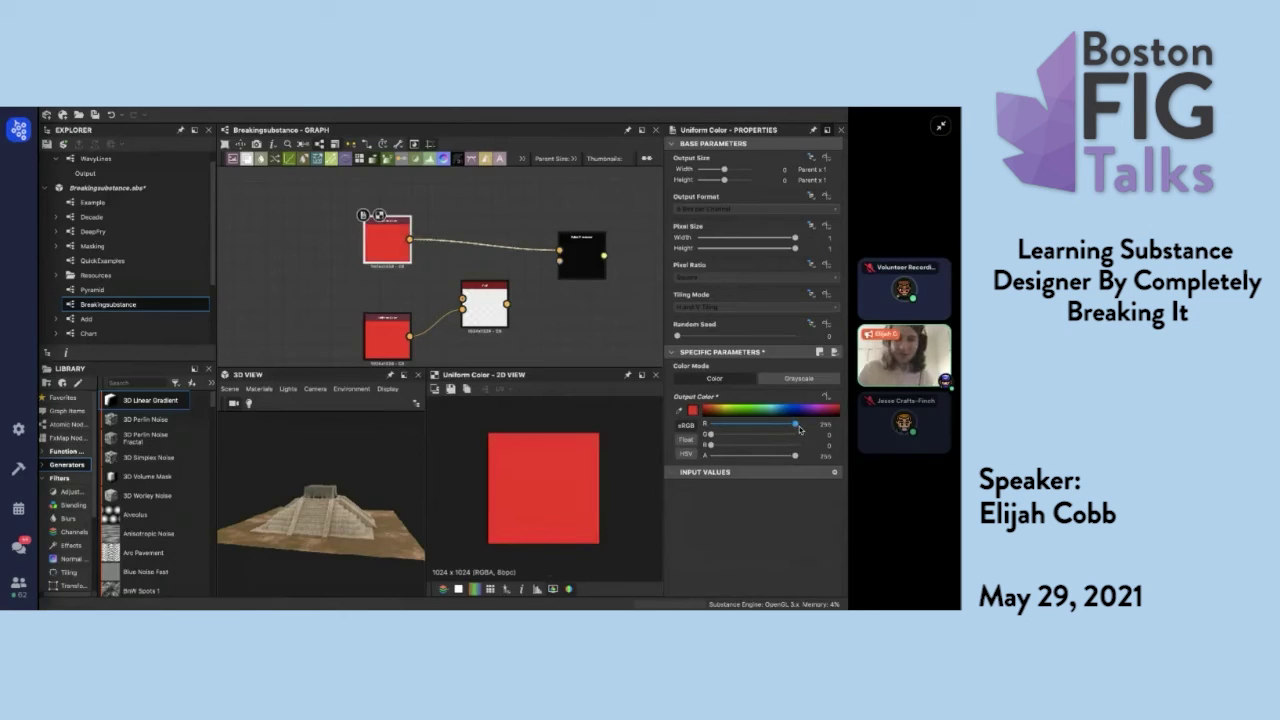
pyautogui.moveTo(587, 265); pyautogui.dragTo(575, 265)
pyautogui.click(387, 240)
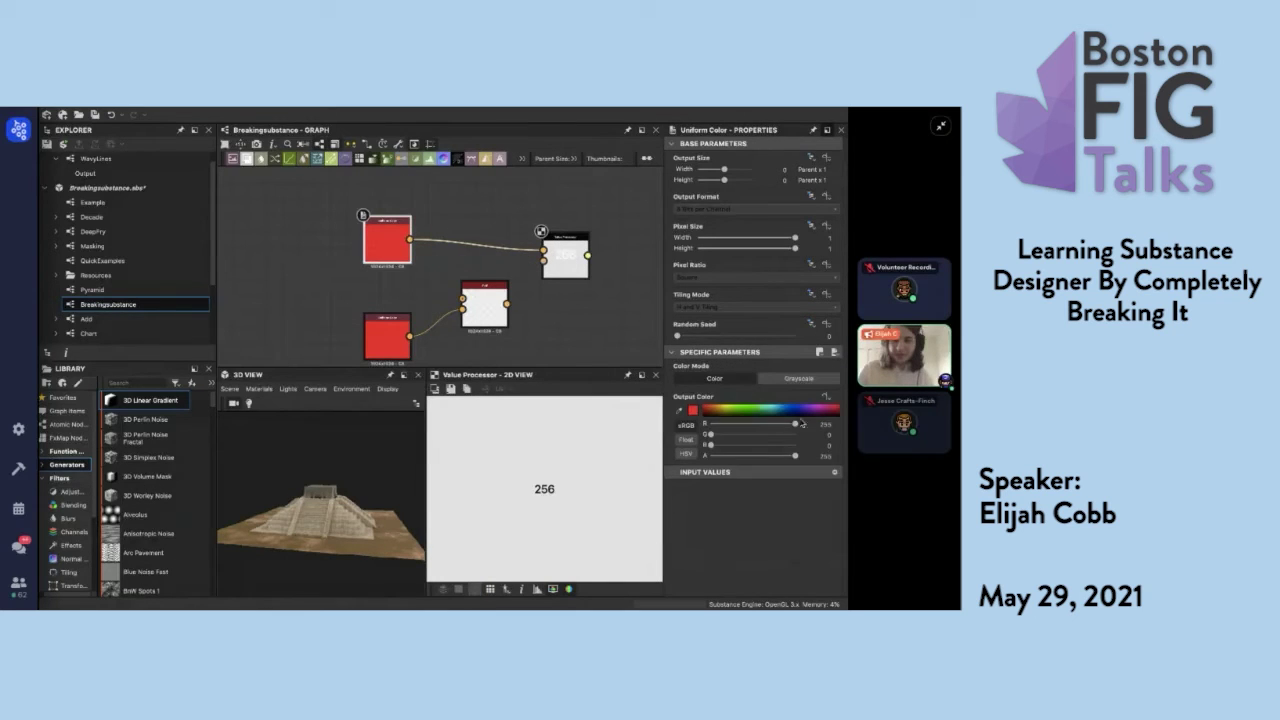
pyautogui.moveTo(801, 424); pyautogui.dragTo(709, 424)
pyautogui.click(716, 436)
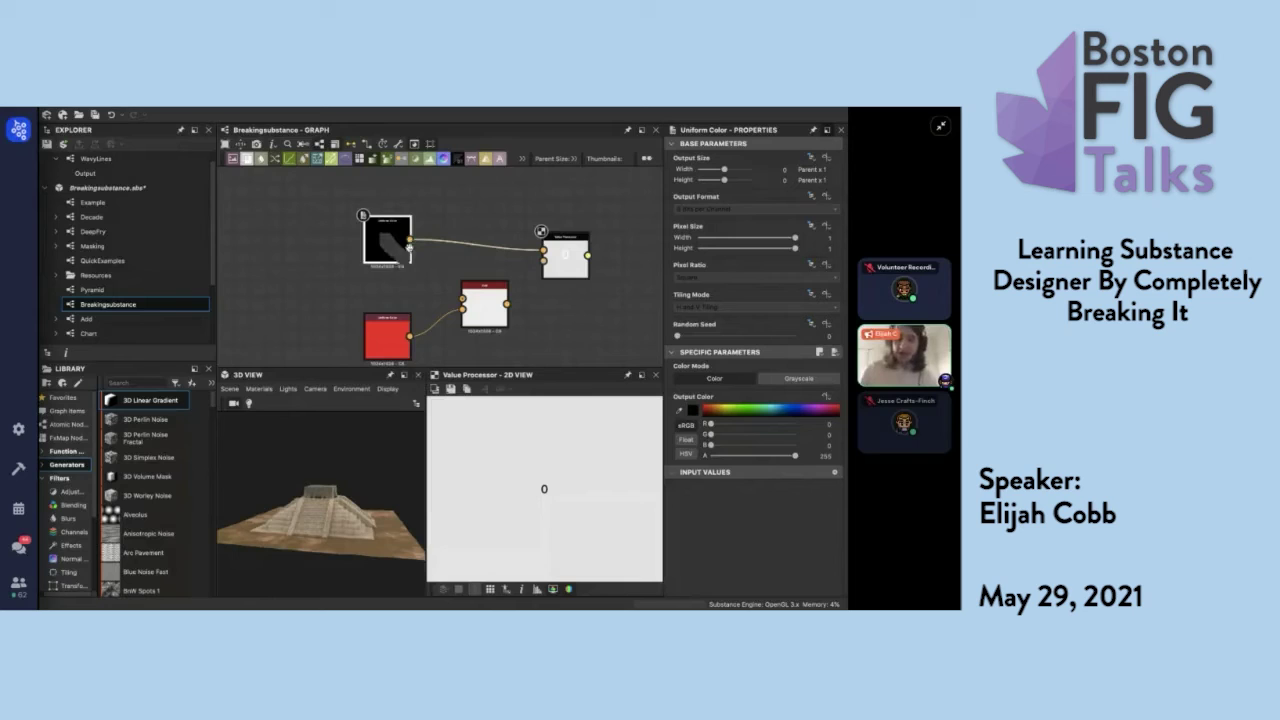
# Connect the upper Uniform Color node to the Add node's first input and feed the Add output into the Value Processor.
pyautogui.moveTo(409, 245); pyautogui.dragTo(409, 213, button='middle')
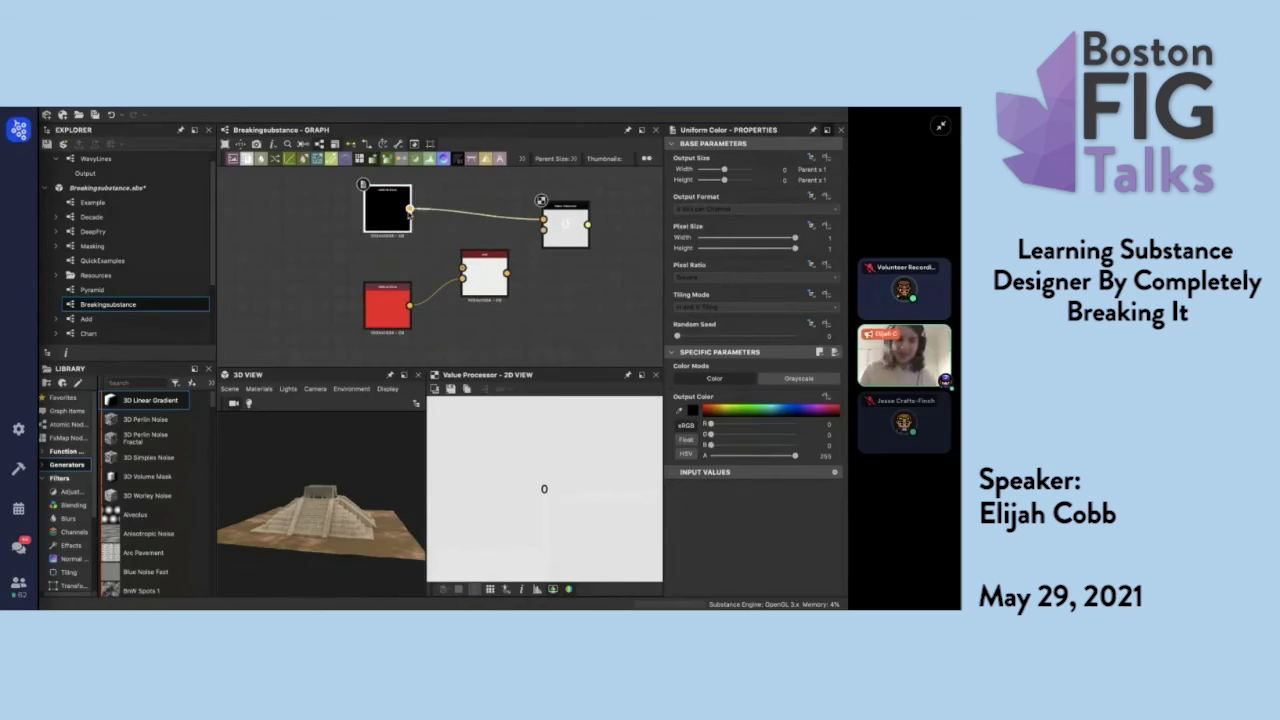
pyautogui.moveTo(409, 210); pyautogui.dragTo(462, 268)
pyautogui.moveTo(565, 225); pyautogui.dragTo(576, 253)
pyautogui.moveTo(597, 257); pyautogui.dragTo(605, 281)
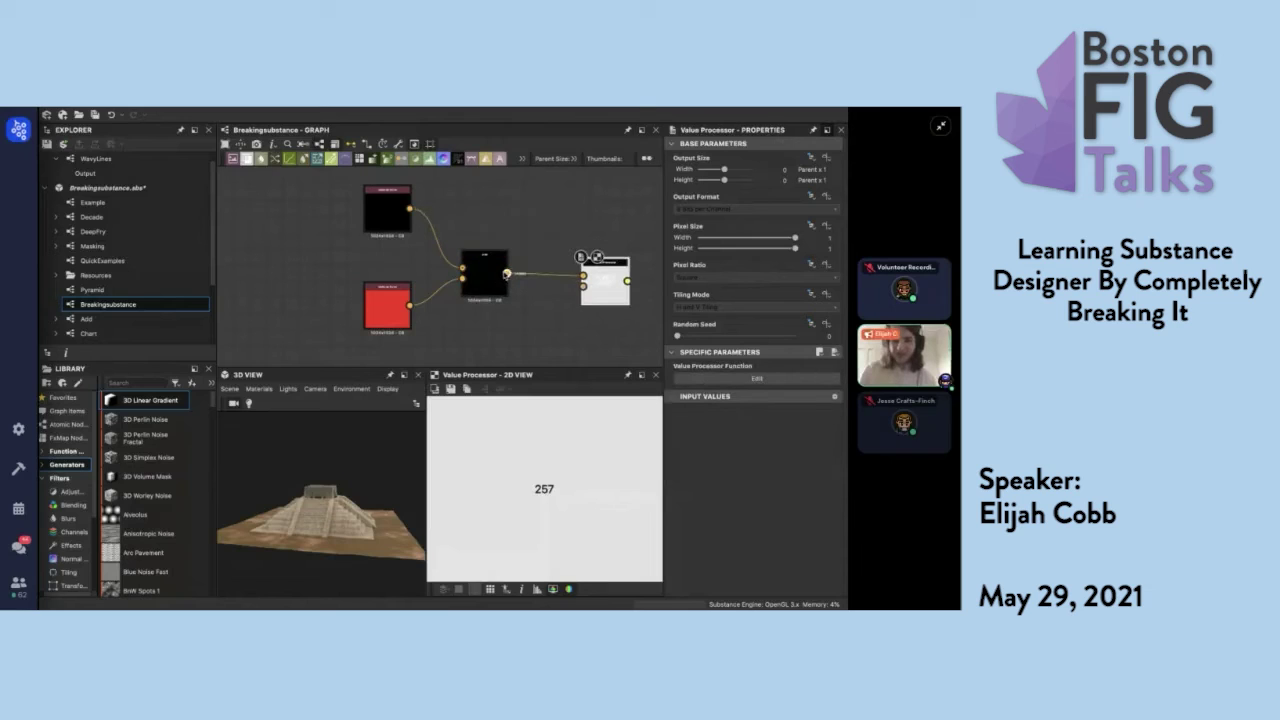
# Lower the red channel of the lower Uniform Color node to about 110 and preview the Add node.
pyautogui.click(466, 266)
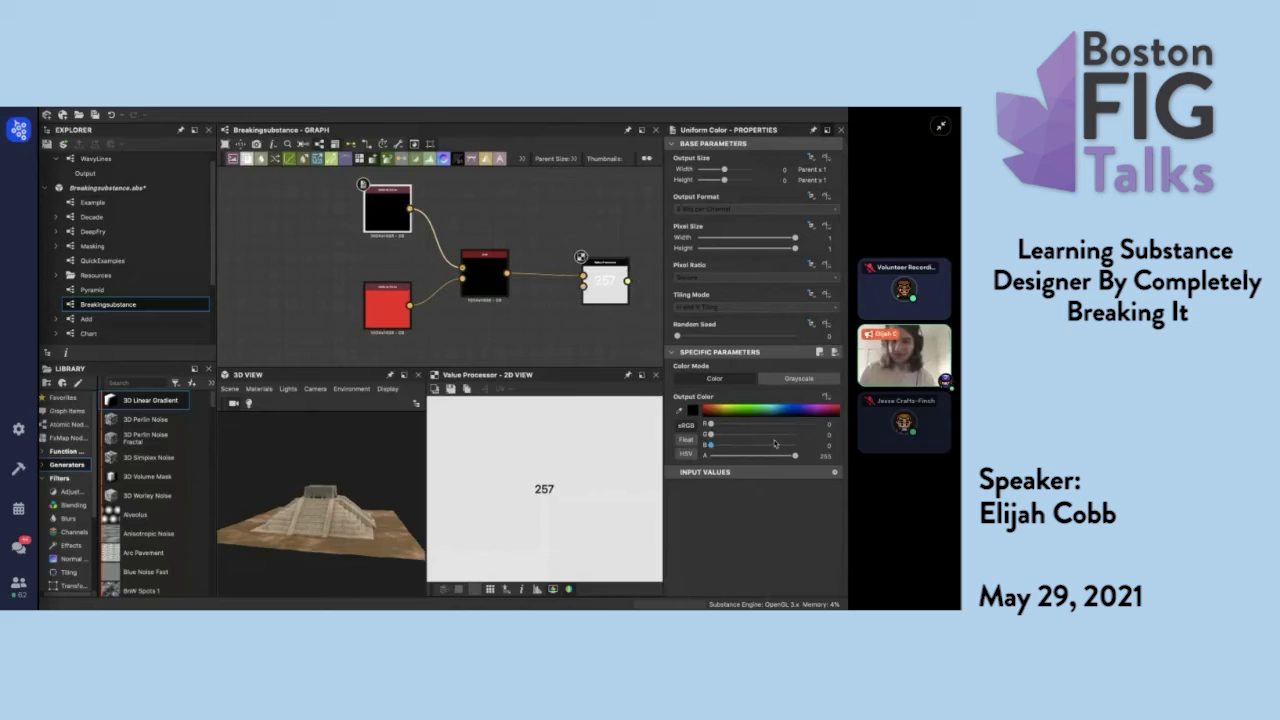
pyautogui.click(412, 326)
pyautogui.doubleClick(405, 326)
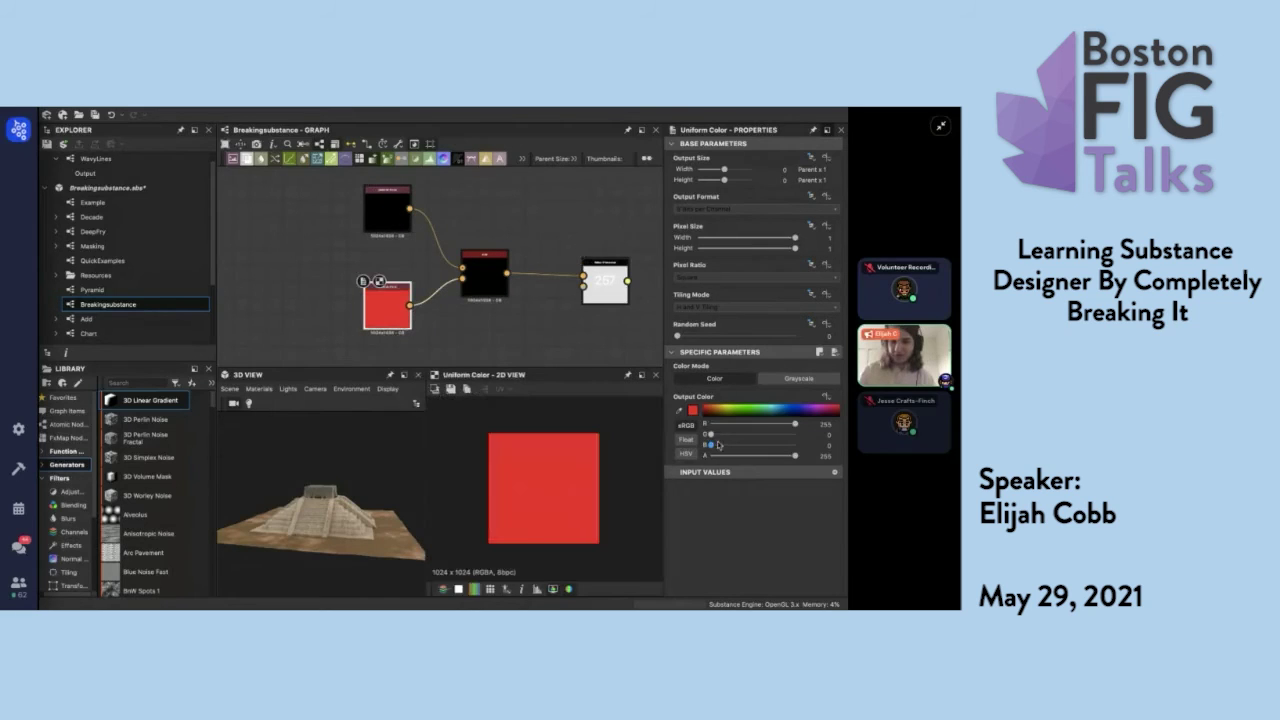
pyautogui.moveTo(795, 424); pyautogui.dragTo(770, 424)
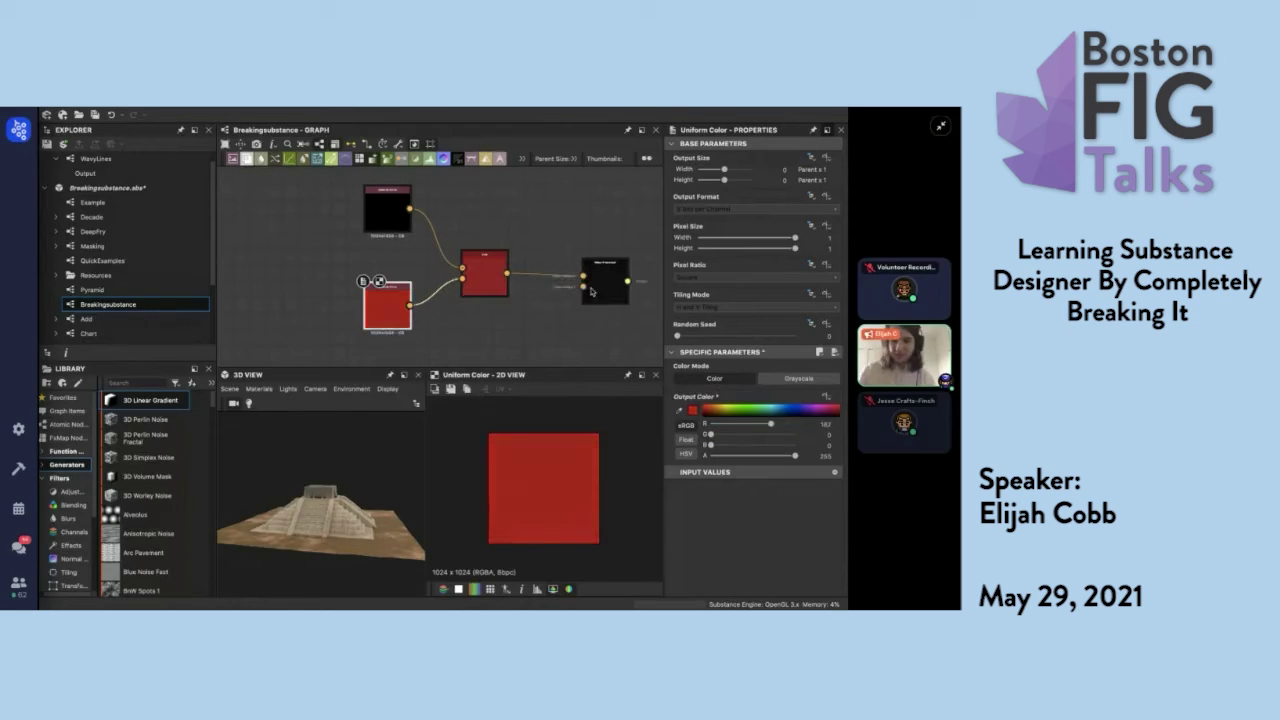
pyautogui.click(747, 425)
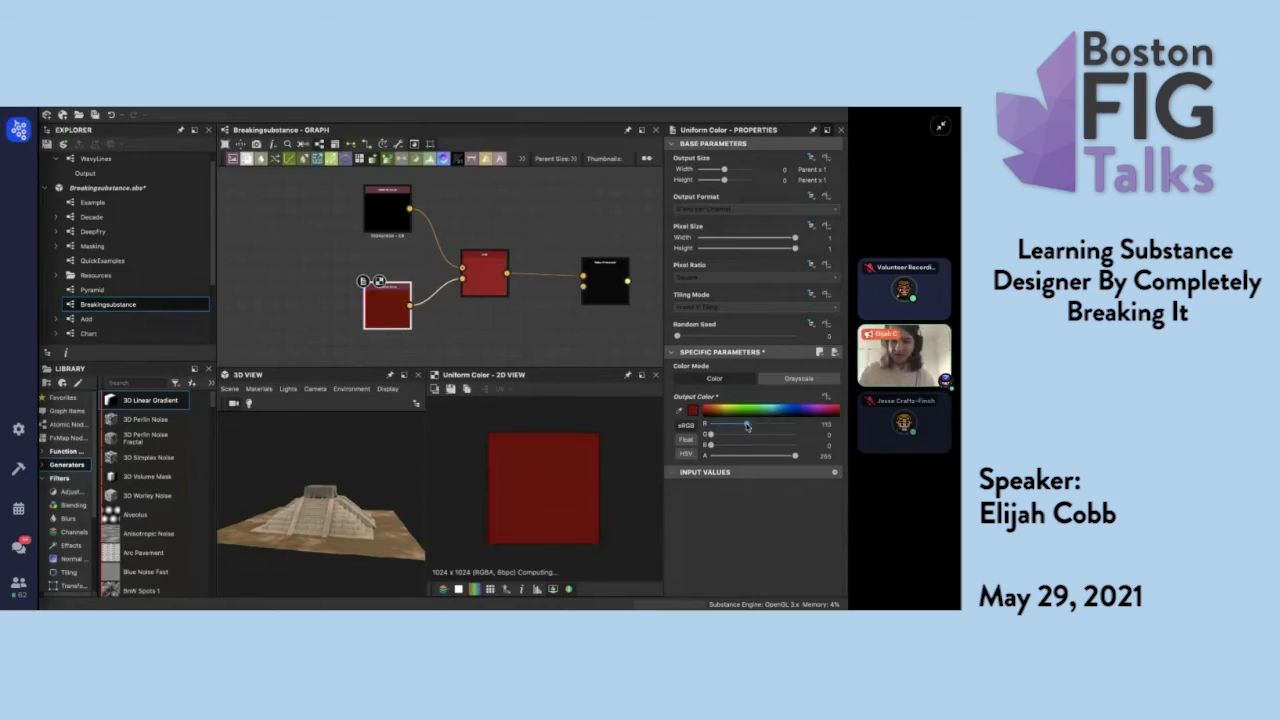
pyautogui.doubleClick(475, 277)
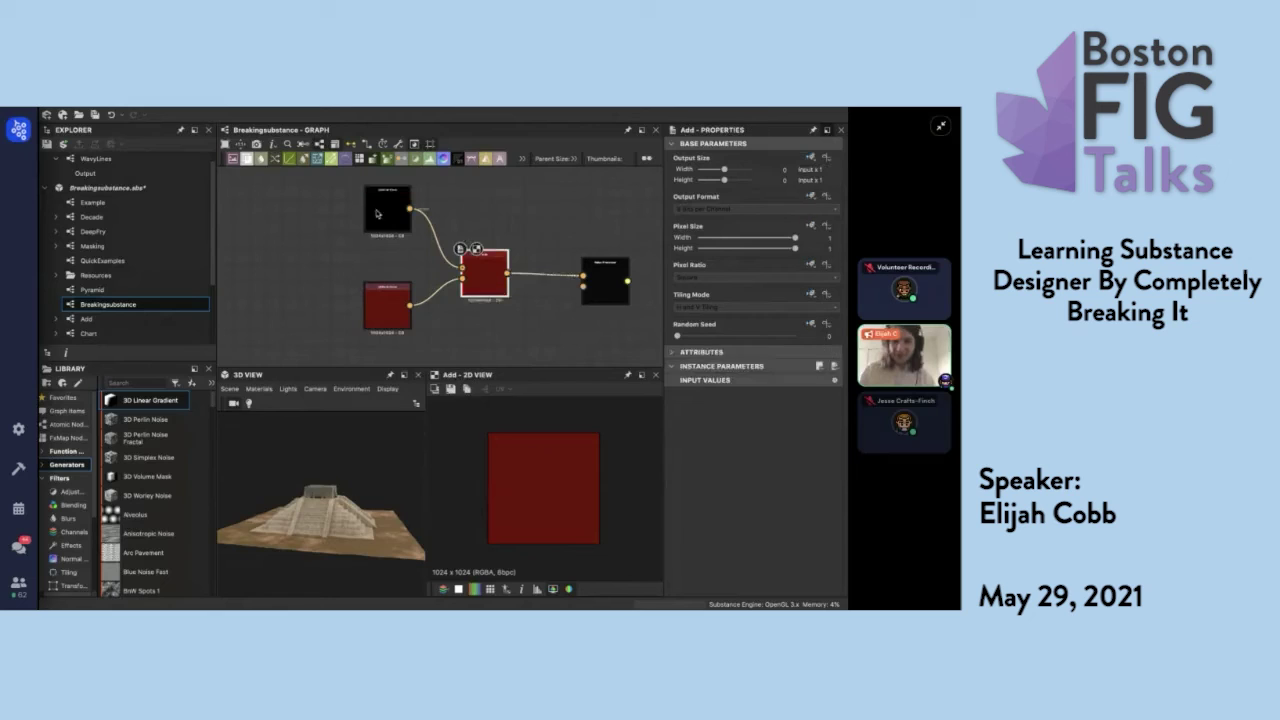
# Set the upper Uniform Color node's red channel to 204, preview the Value Processor, and shift the lower color node slightly.
pyautogui.moveTo(710, 424); pyautogui.dragTo(778, 426)
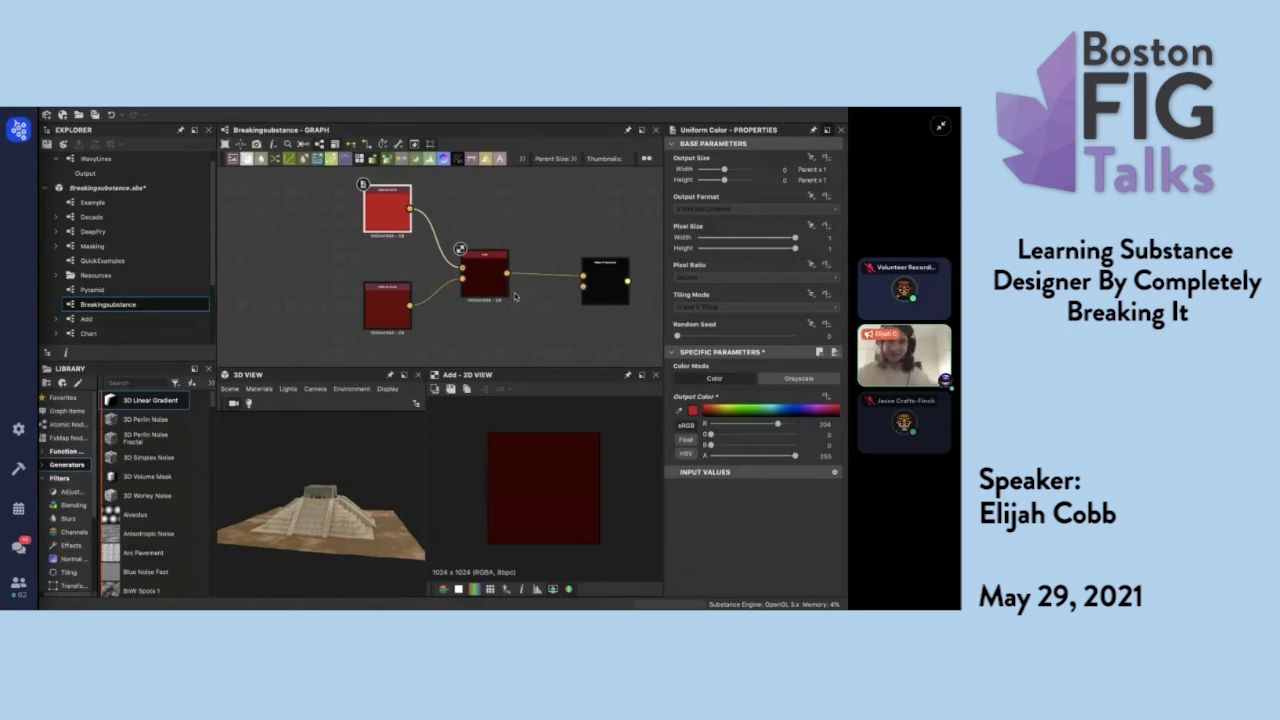
pyautogui.doubleClick(618, 283)
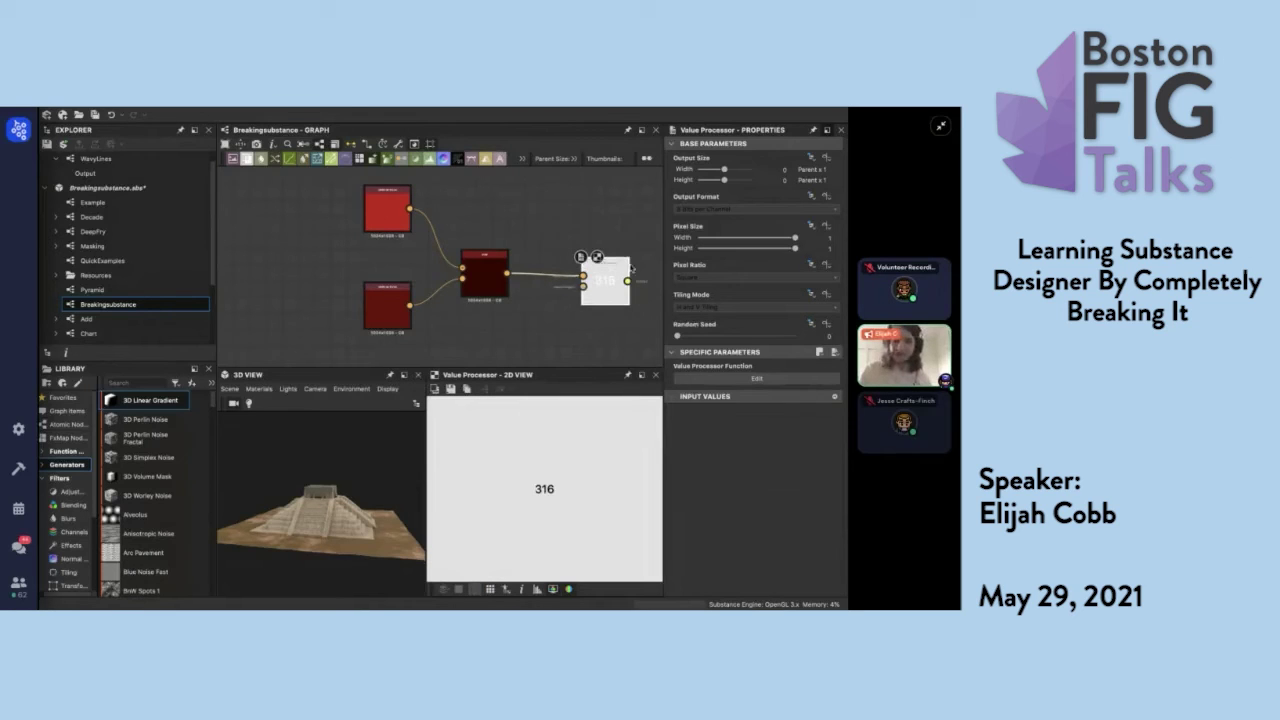
pyautogui.scroll(-2, 580, 310)
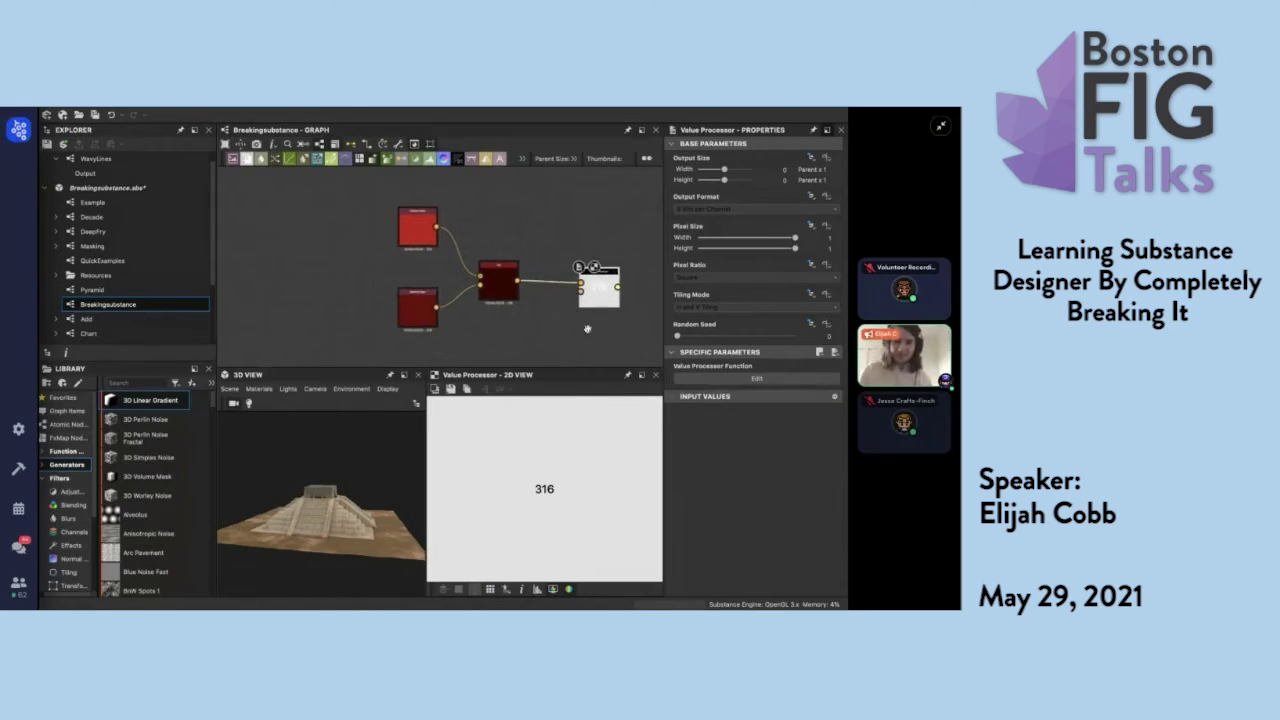
pyautogui.moveTo(563, 314); pyautogui.dragTo(541, 304, button='middle')
pyautogui.moveTo(400, 298); pyautogui.dragTo(387, 311)
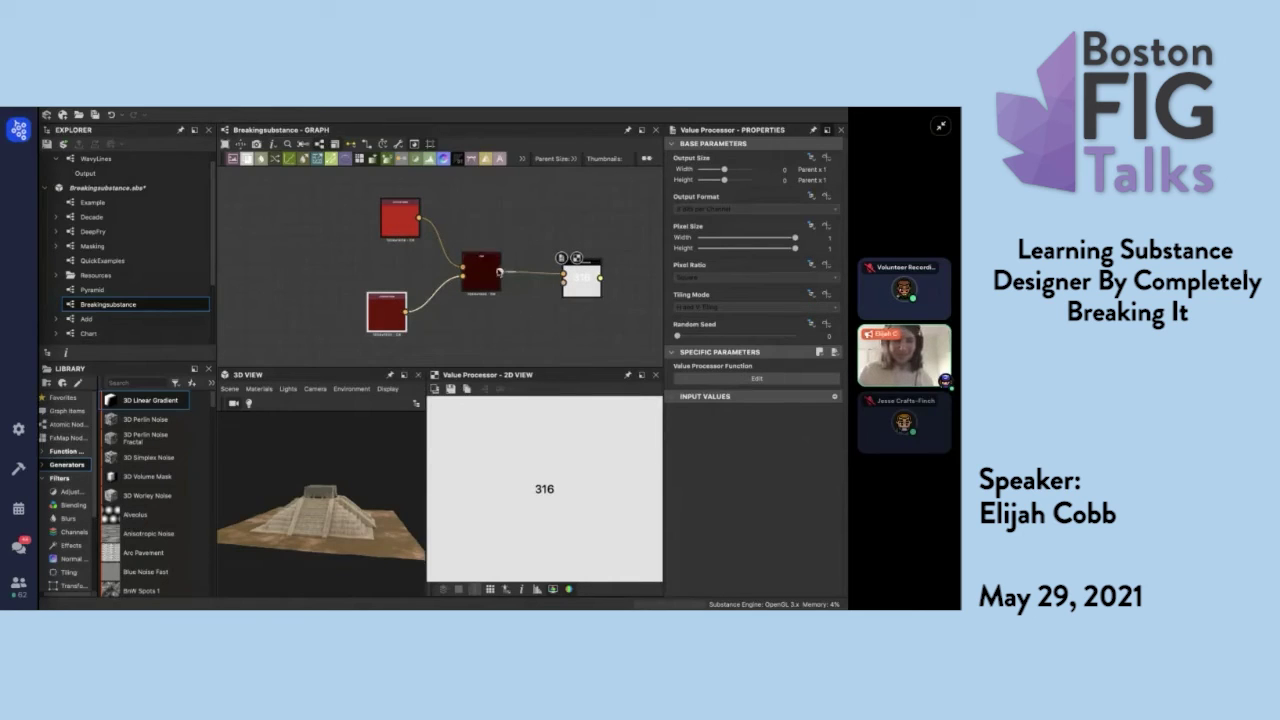
# Open the Add graph and examine its node network from the two inputs through to the output node.
pyautogui.click(93, 320)
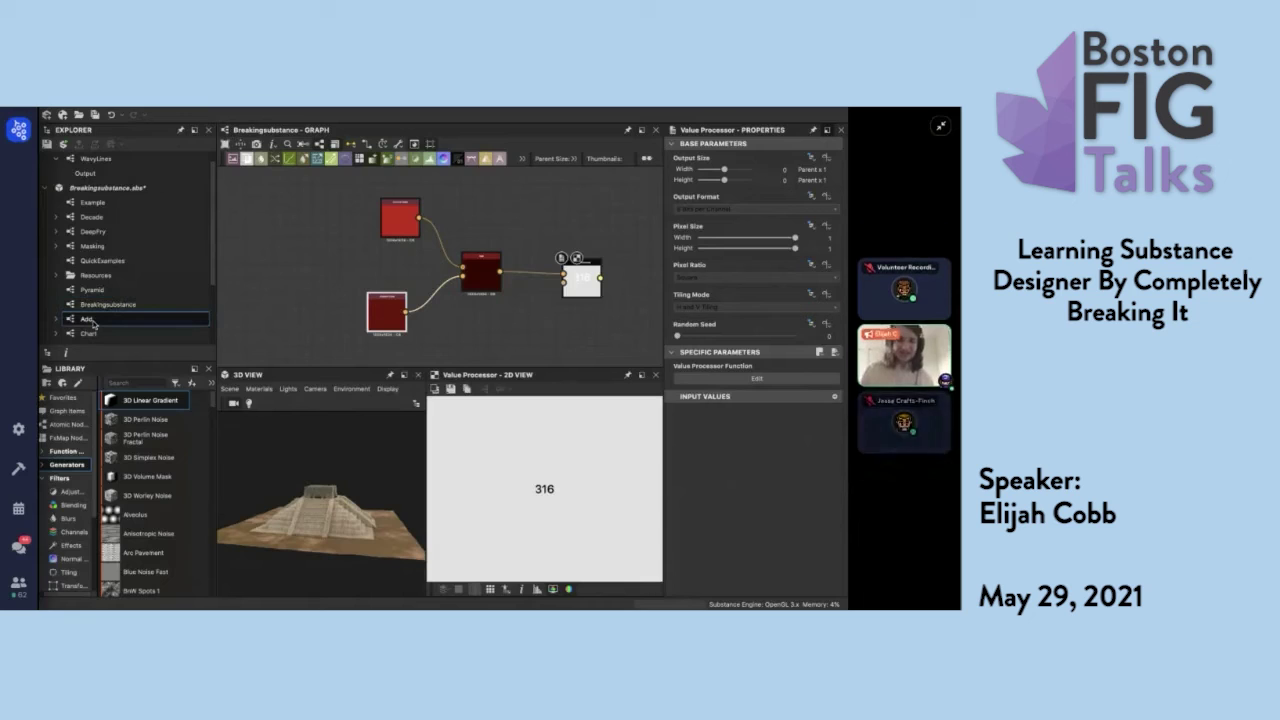
pyautogui.doubleClick(93, 320)
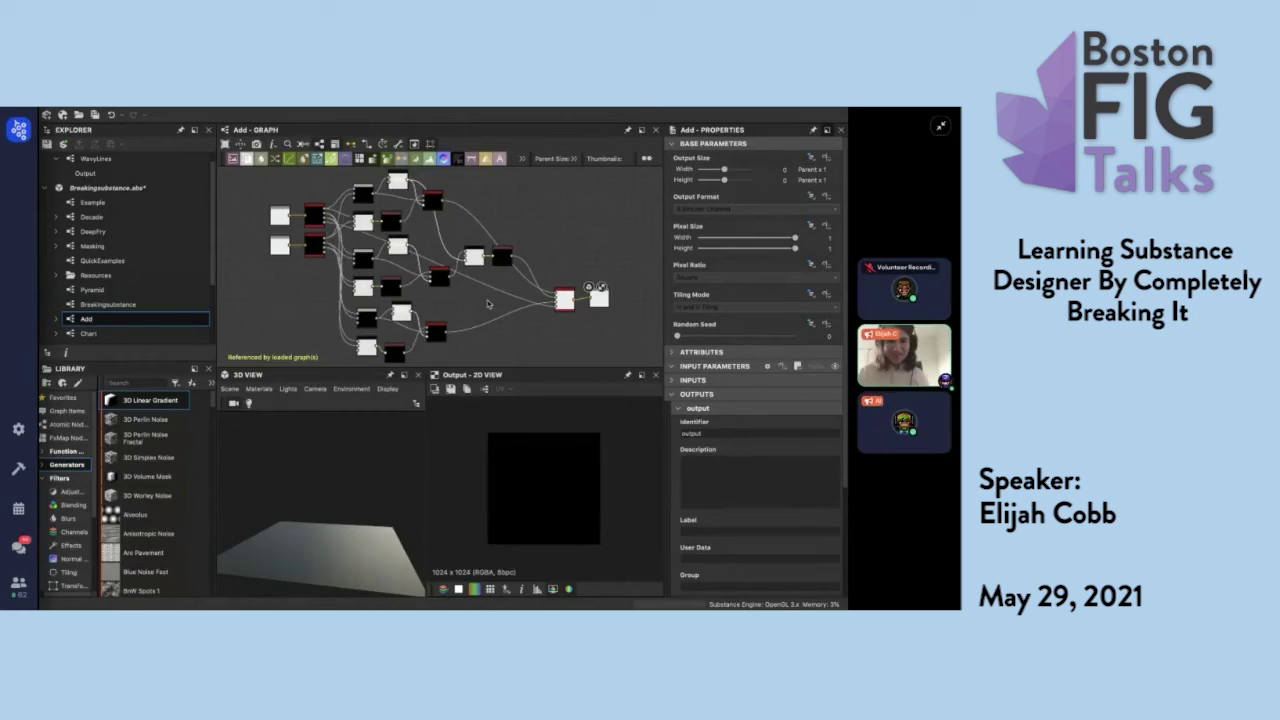
pyautogui.scroll(-1, 492, 304)
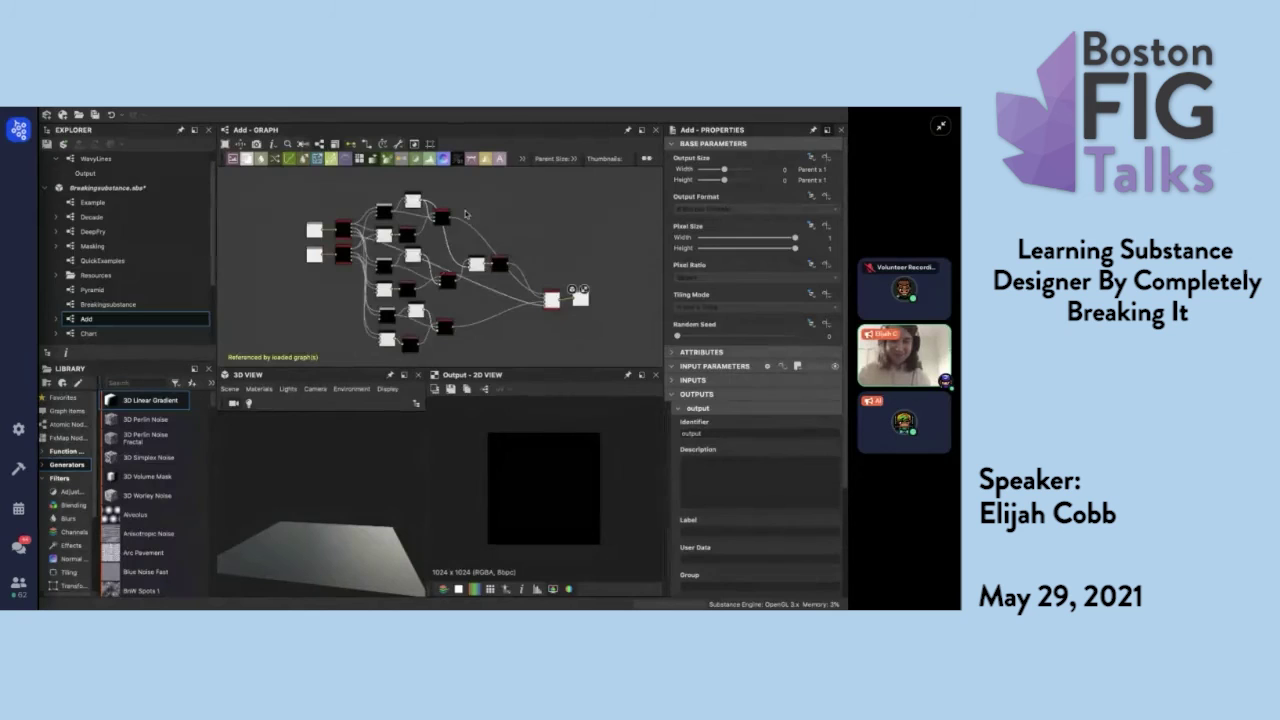
pyautogui.scroll(3, 433, 258)
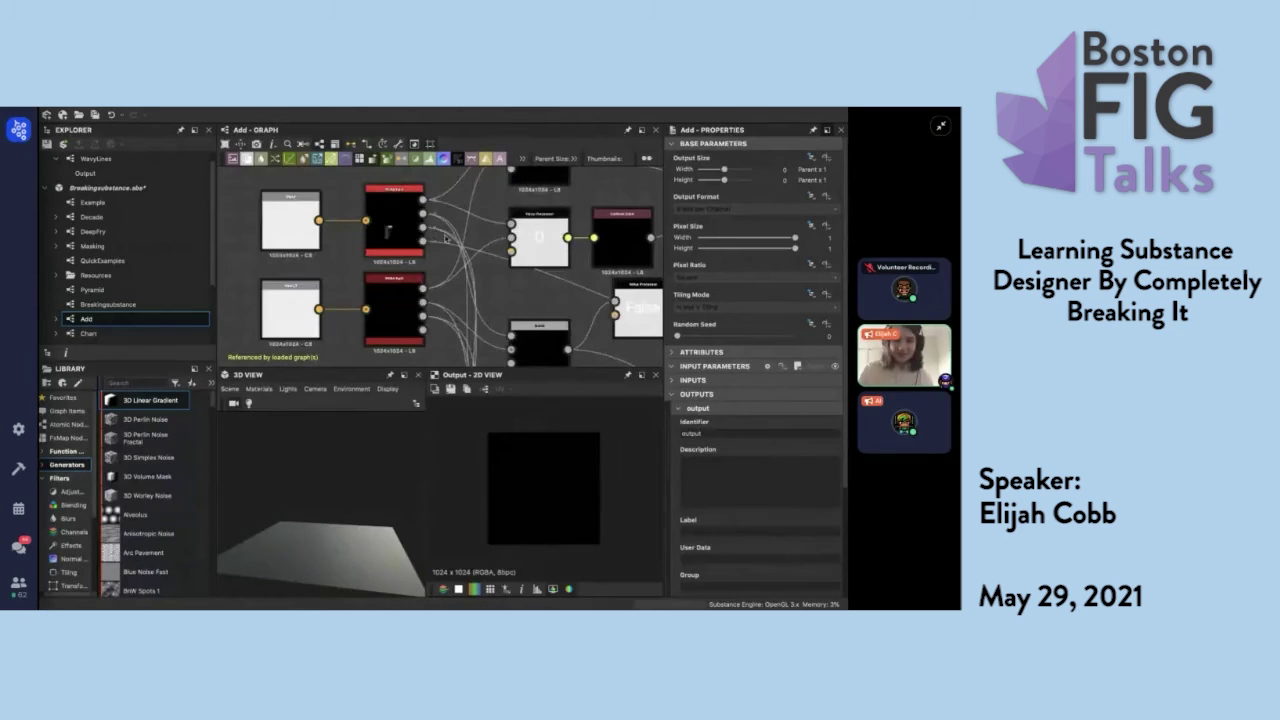
pyautogui.scroll(-3, 531, 228)
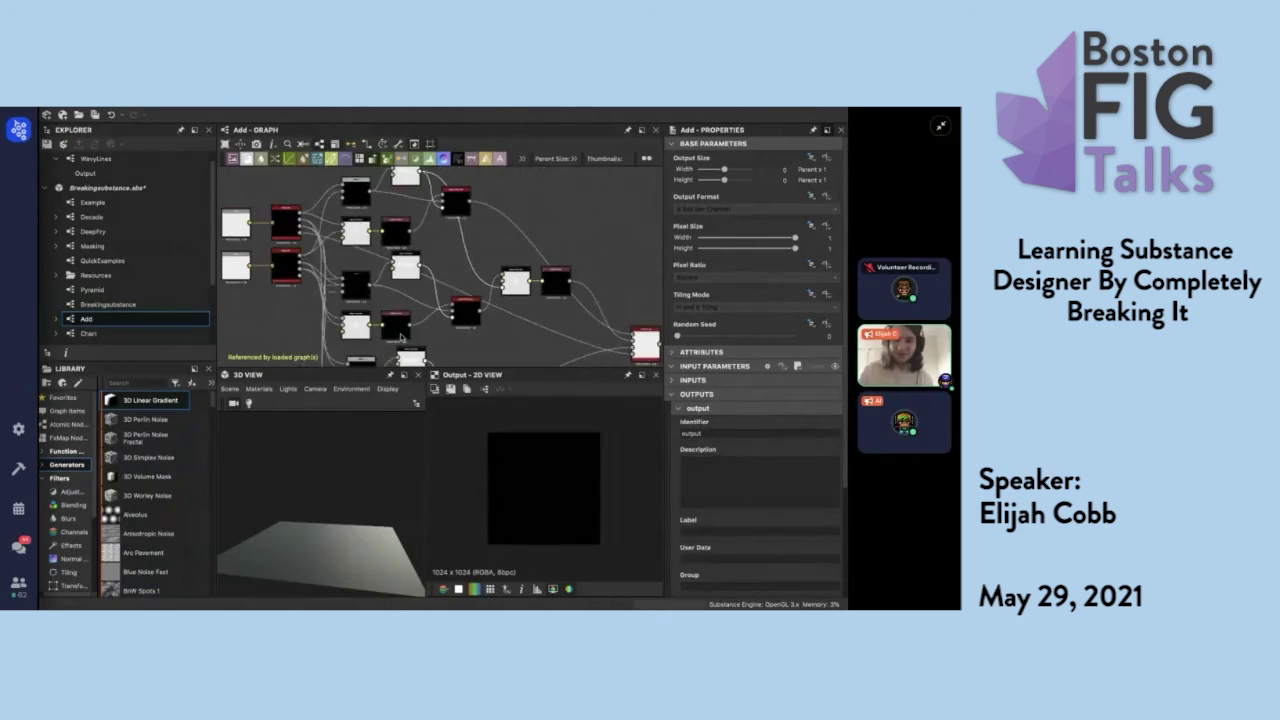
pyautogui.moveTo(401, 338); pyautogui.dragTo(519, 312, button='middle')
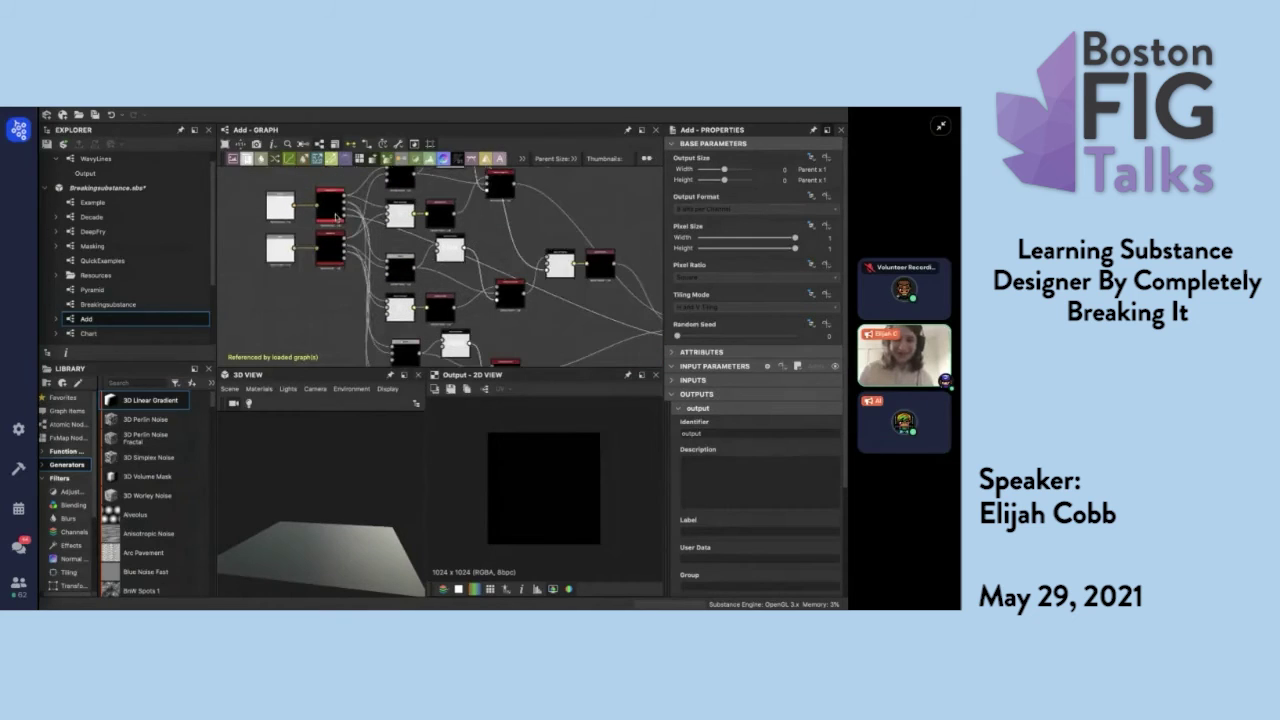
pyautogui.moveTo(554, 252); pyautogui.dragTo(559, 307, button='middle')
pyautogui.click(613, 322)
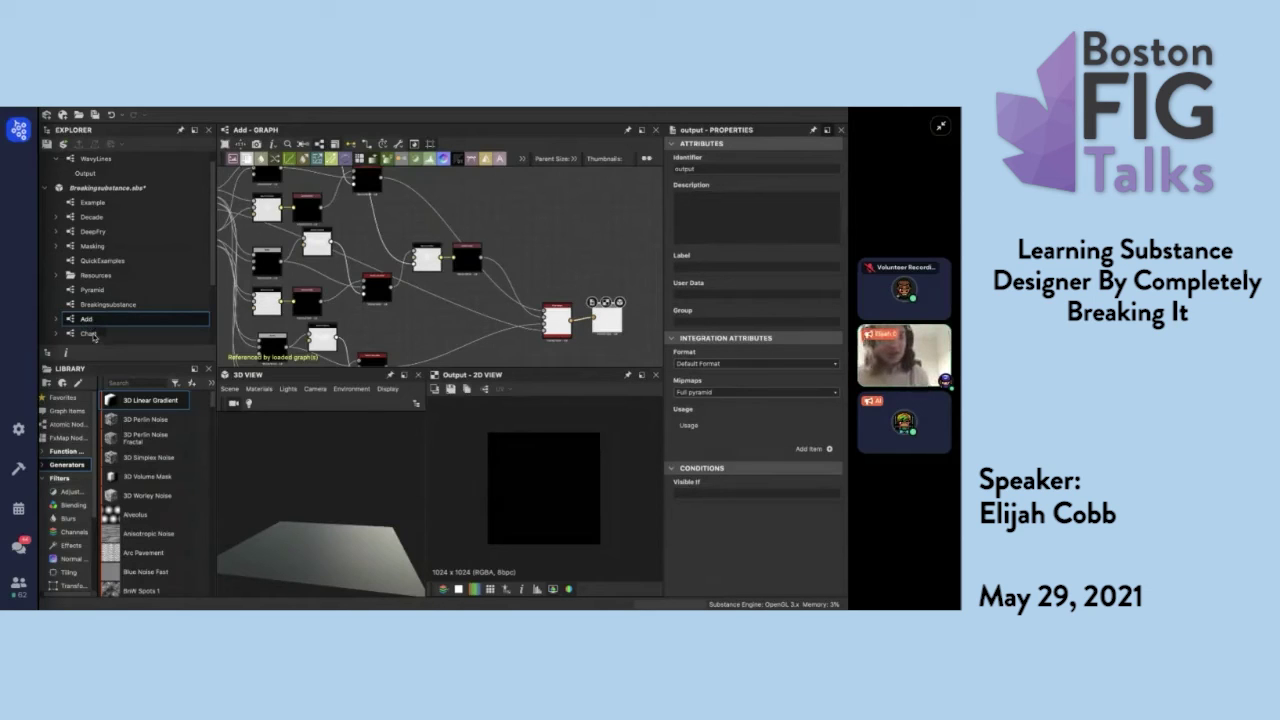
# Return to the Breakingsubstance graph and switch the Chart node's ChartType from Pie to another option.
pyautogui.click(92, 304)
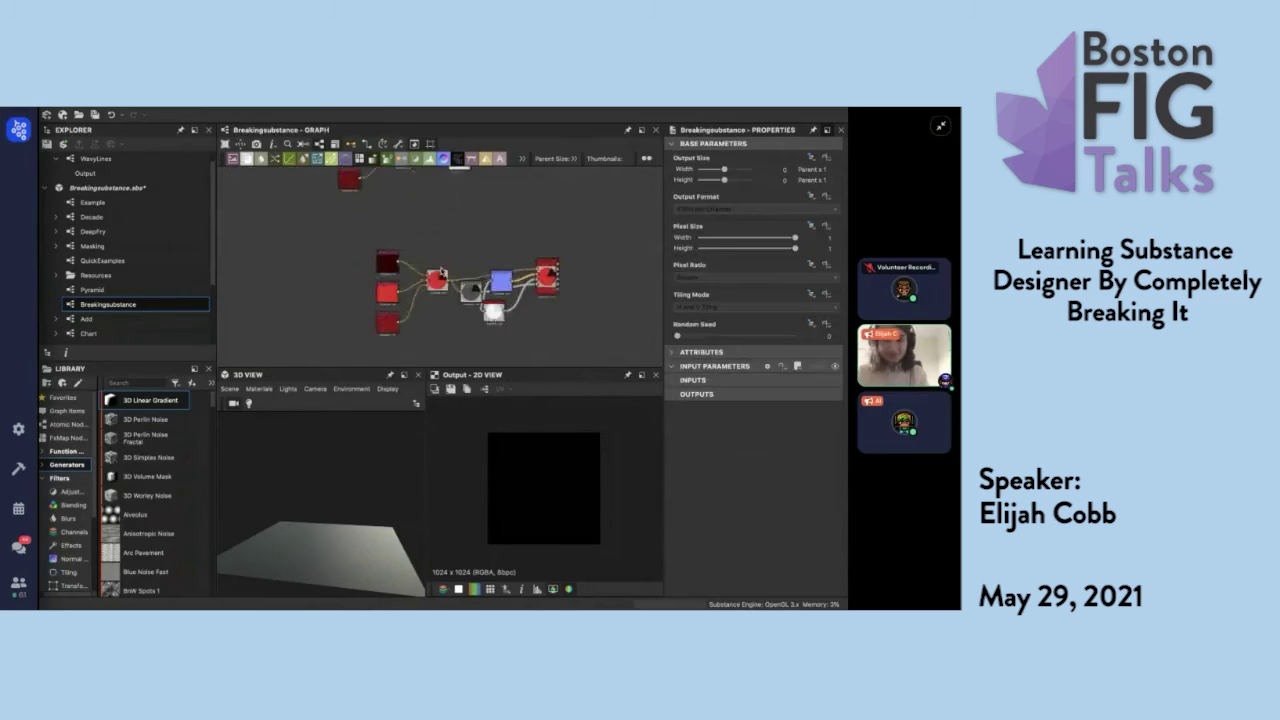
pyautogui.scroll(3, 441, 272)
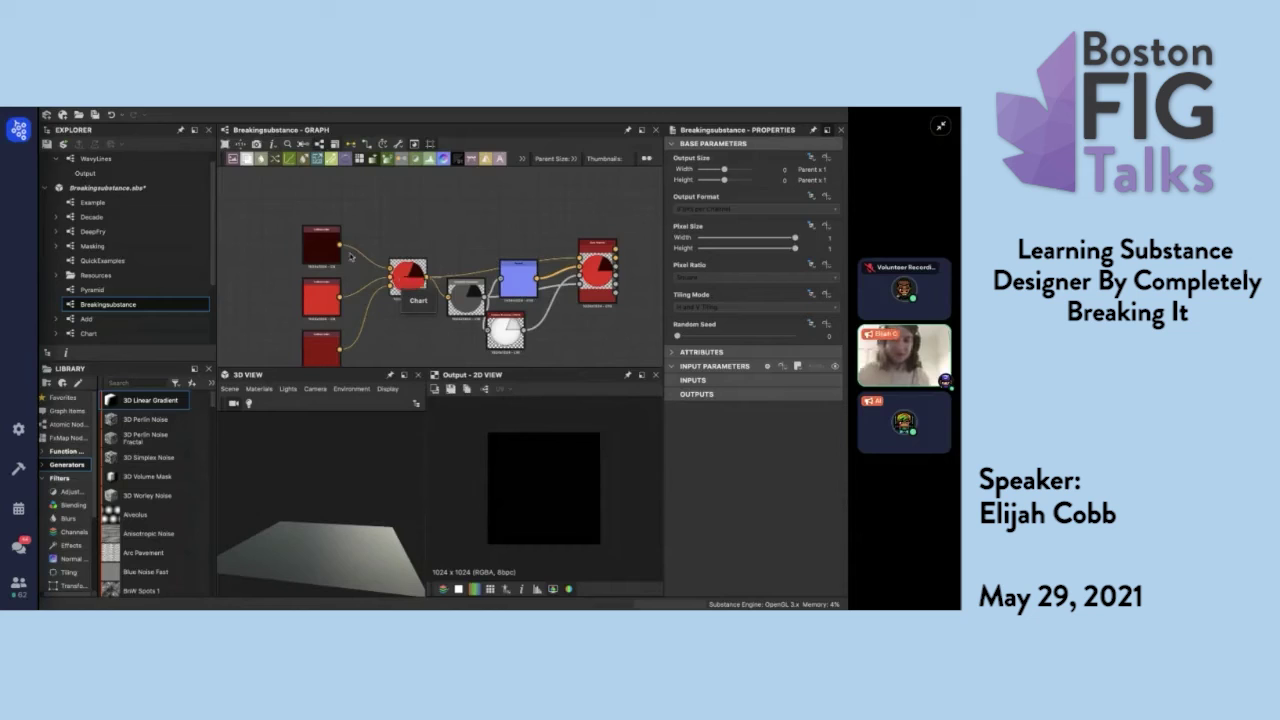
pyautogui.scroll(2, 280, 289)
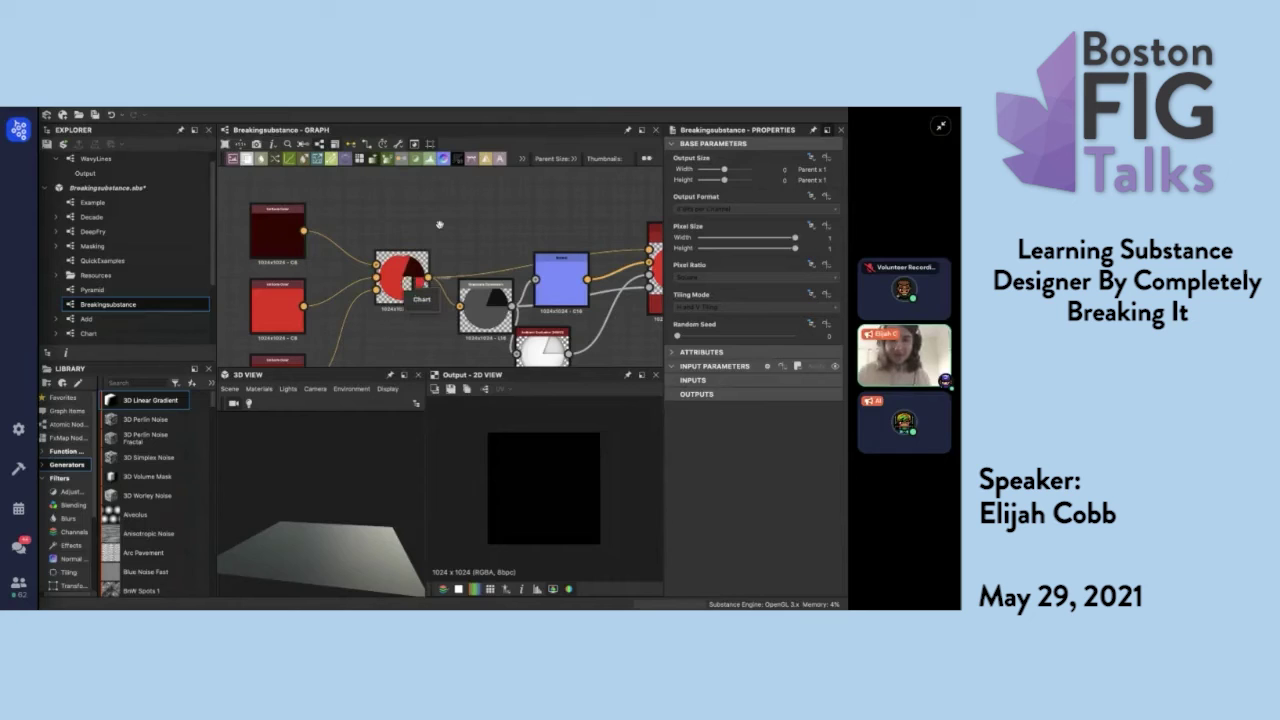
pyautogui.moveTo(439, 225); pyautogui.dragTo(420, 211, button='middle')
pyautogui.click(390, 258)
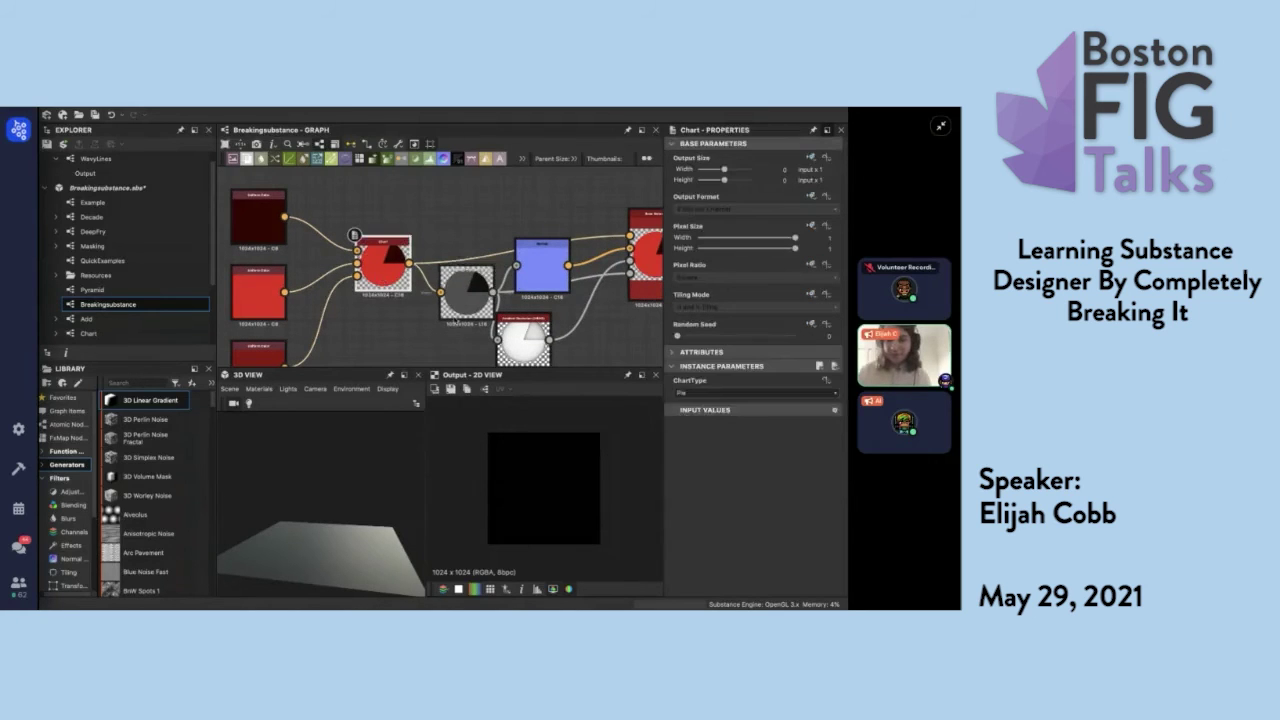
pyautogui.click(835, 396)
pyautogui.click(700, 409)
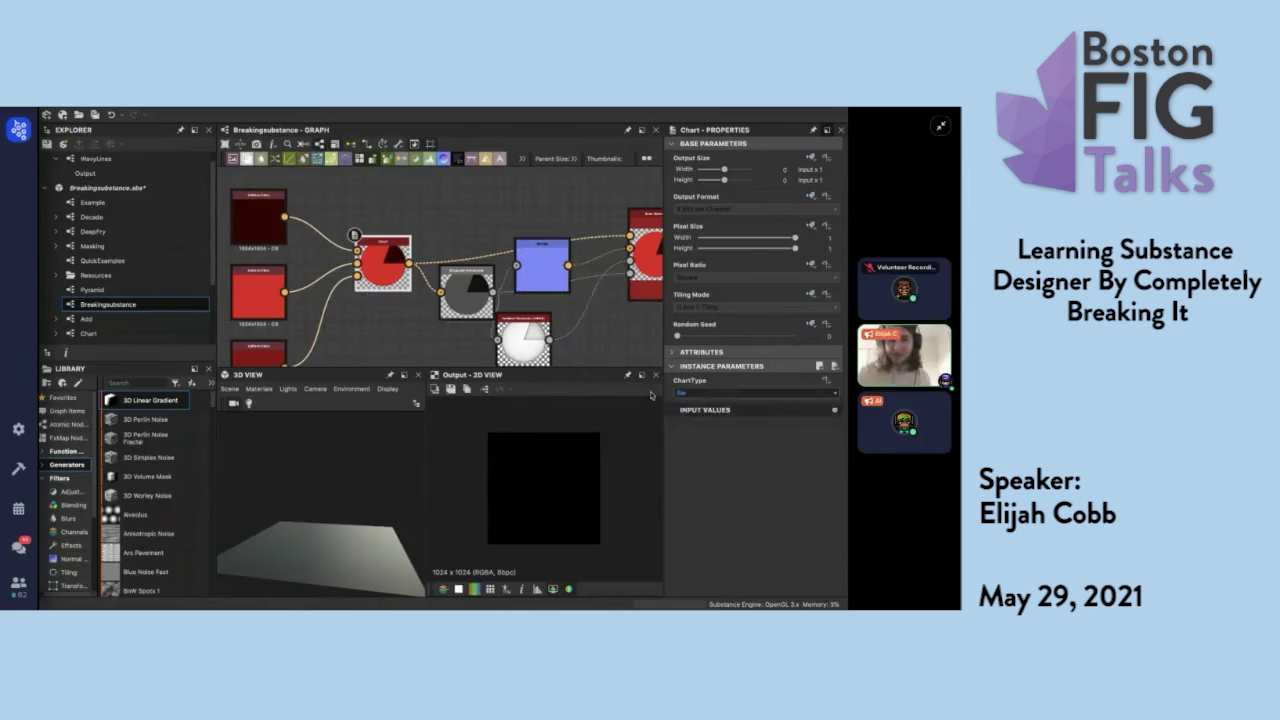
# Preview the Chart node as a bar chart and lower the red channel of the middle Uniform Color node.
pyautogui.moveTo(431, 320); pyautogui.dragTo(522, 319, button='middle')
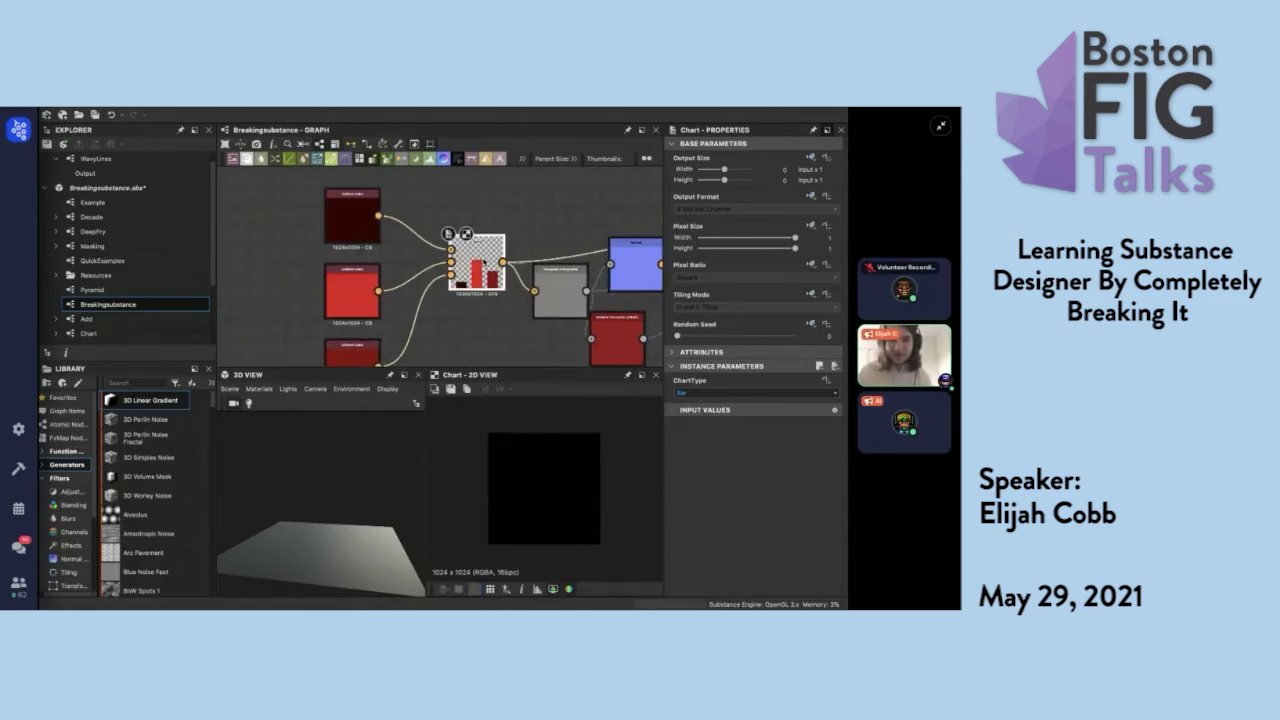
pyautogui.doubleClick(477, 263)
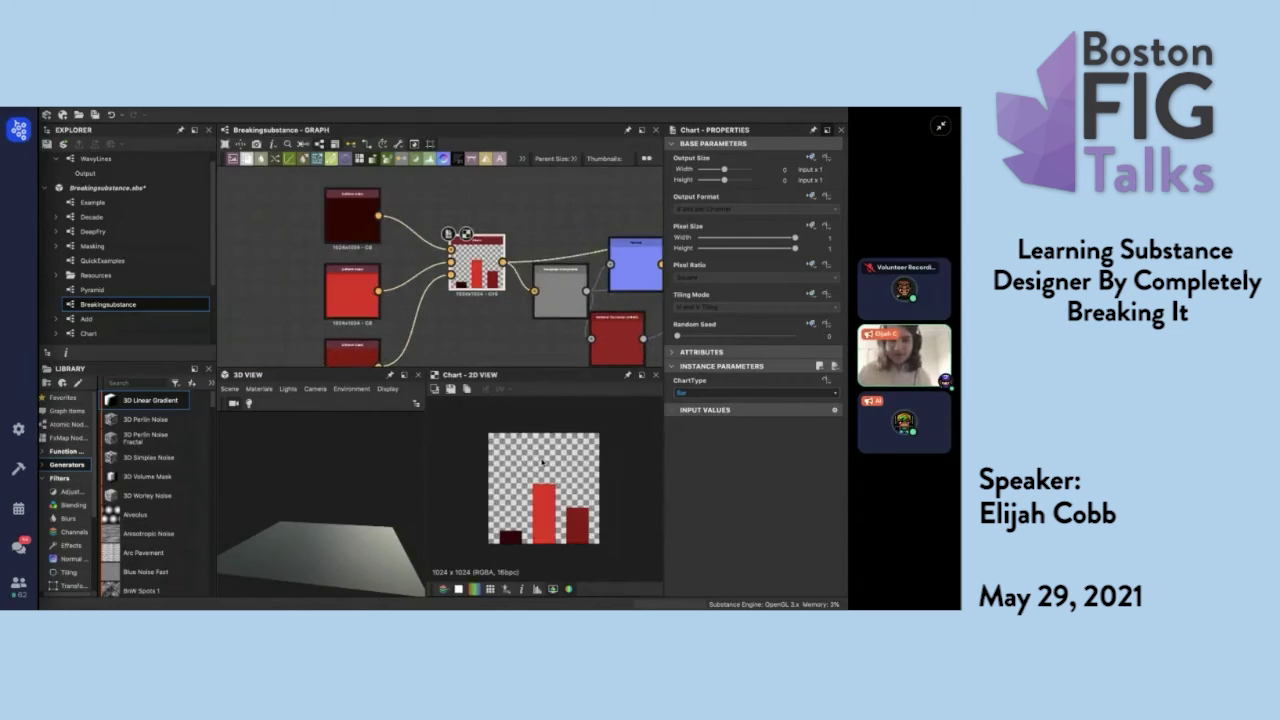
pyautogui.click(345, 307)
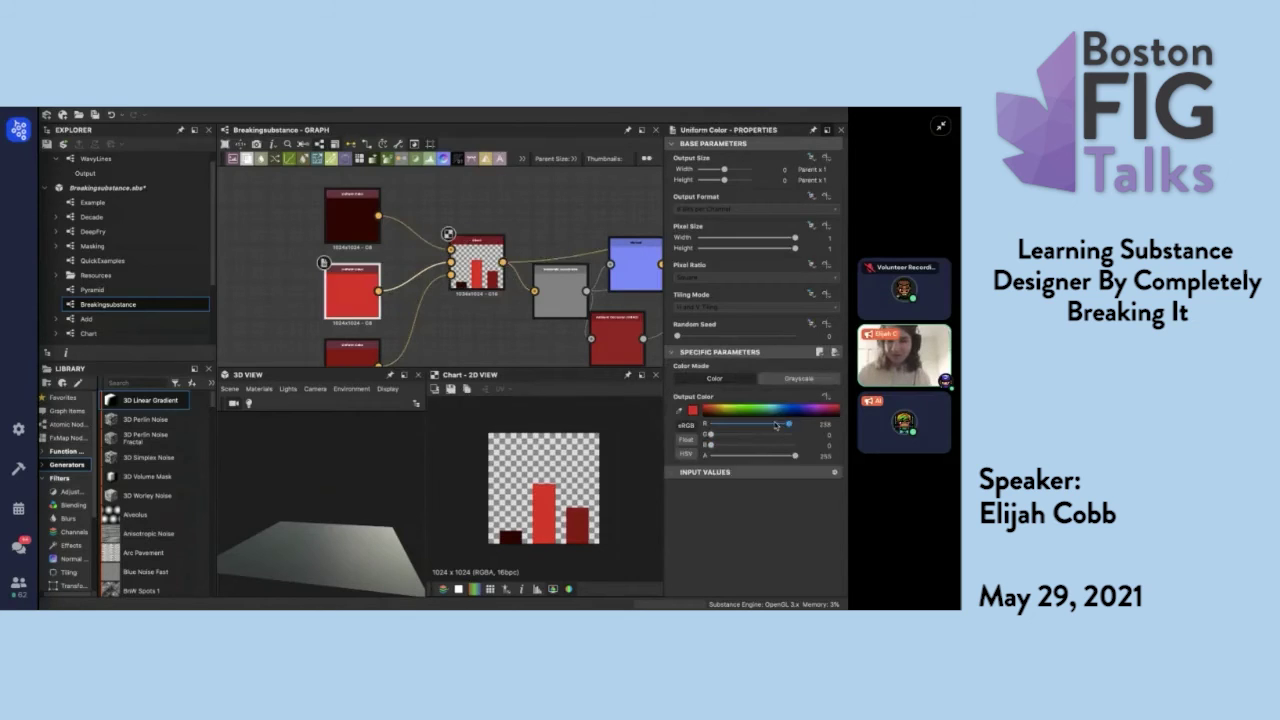
pyautogui.moveTo(797, 425); pyautogui.dragTo(746, 427)
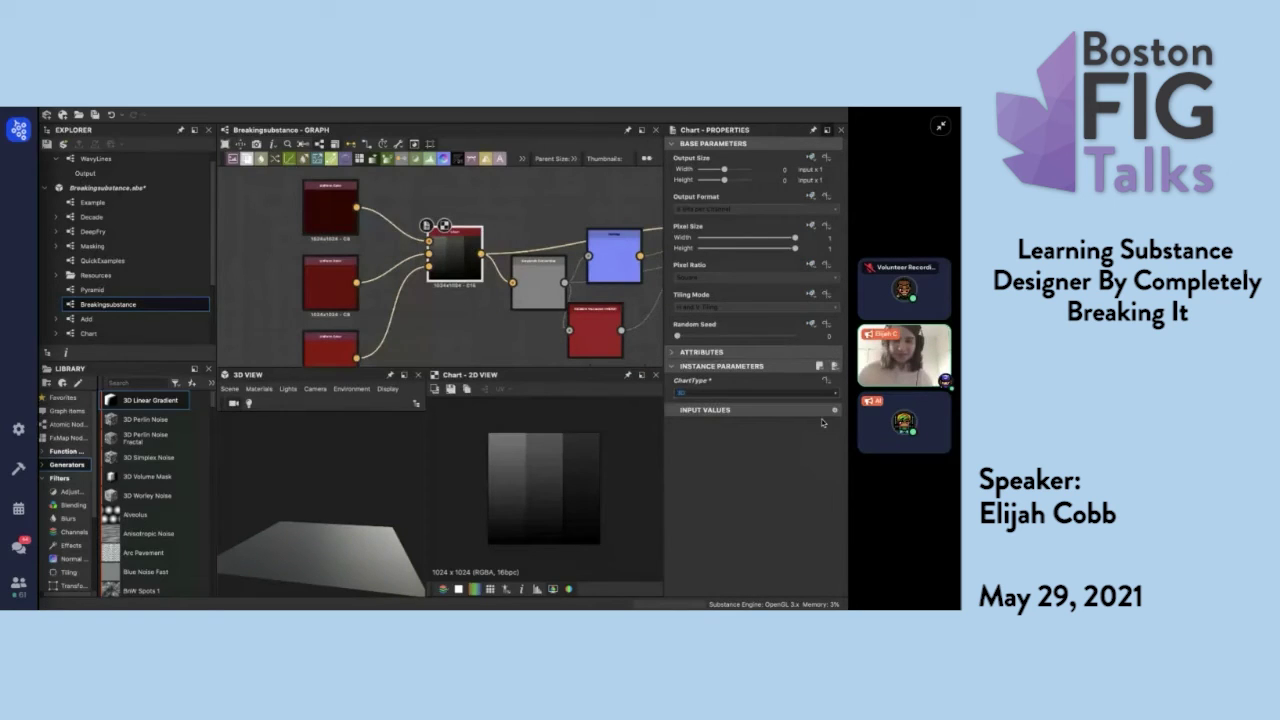
# Show the outputs of the material node at the end of the chart network in the 3D view.
pyautogui.hscroll(4, 640, 250)
pyautogui.rightClick(627, 237)
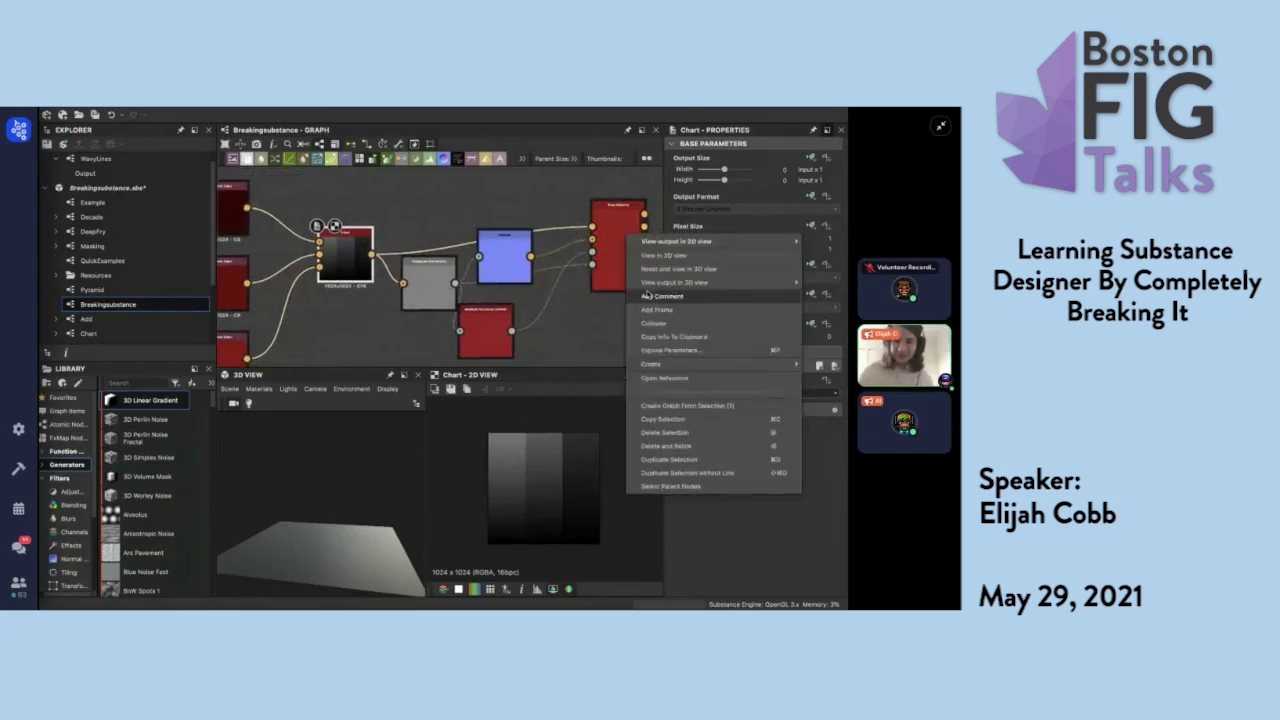
pyautogui.click(666, 257)
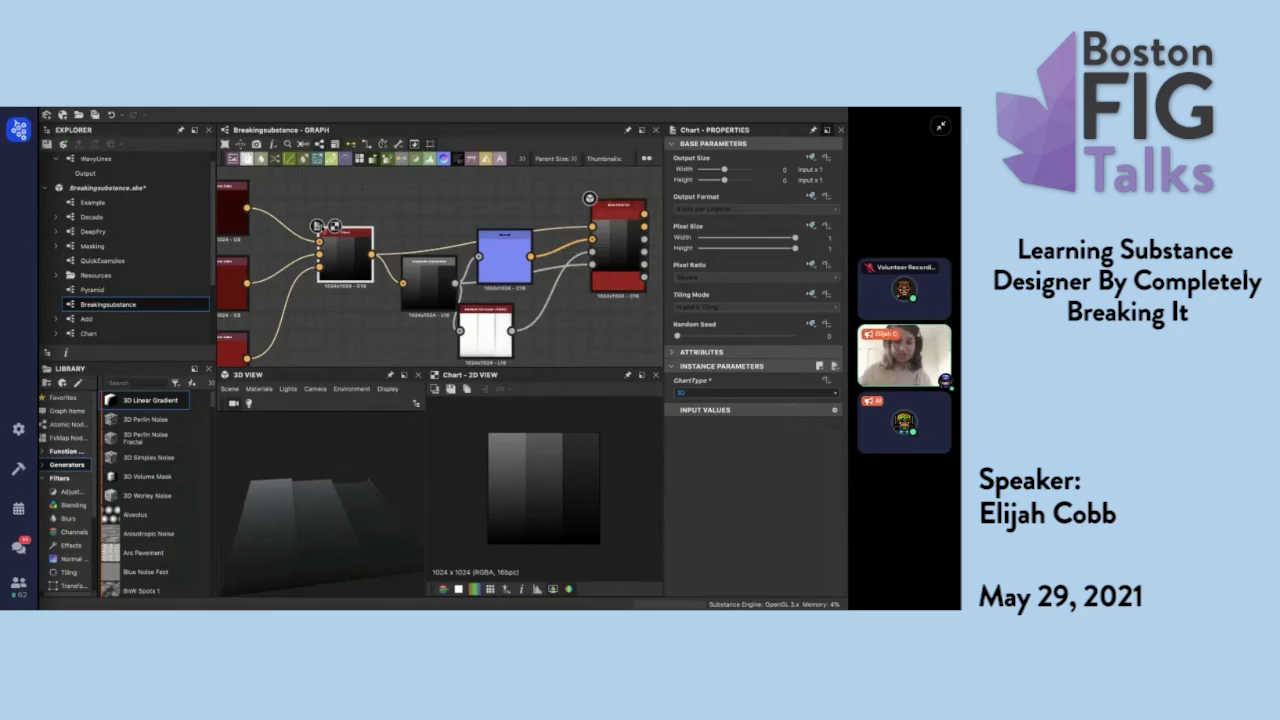
# Set the lowest Uniform Color node feeding the chart to red 255 and green about 203.
pyautogui.moveTo(375, 339)
pyautogui.mouseDown(button='middle')
pyautogui.moveTo(393, 322)
pyautogui.moveTo(350, 334)
pyautogui.mouseUp(button='middle')
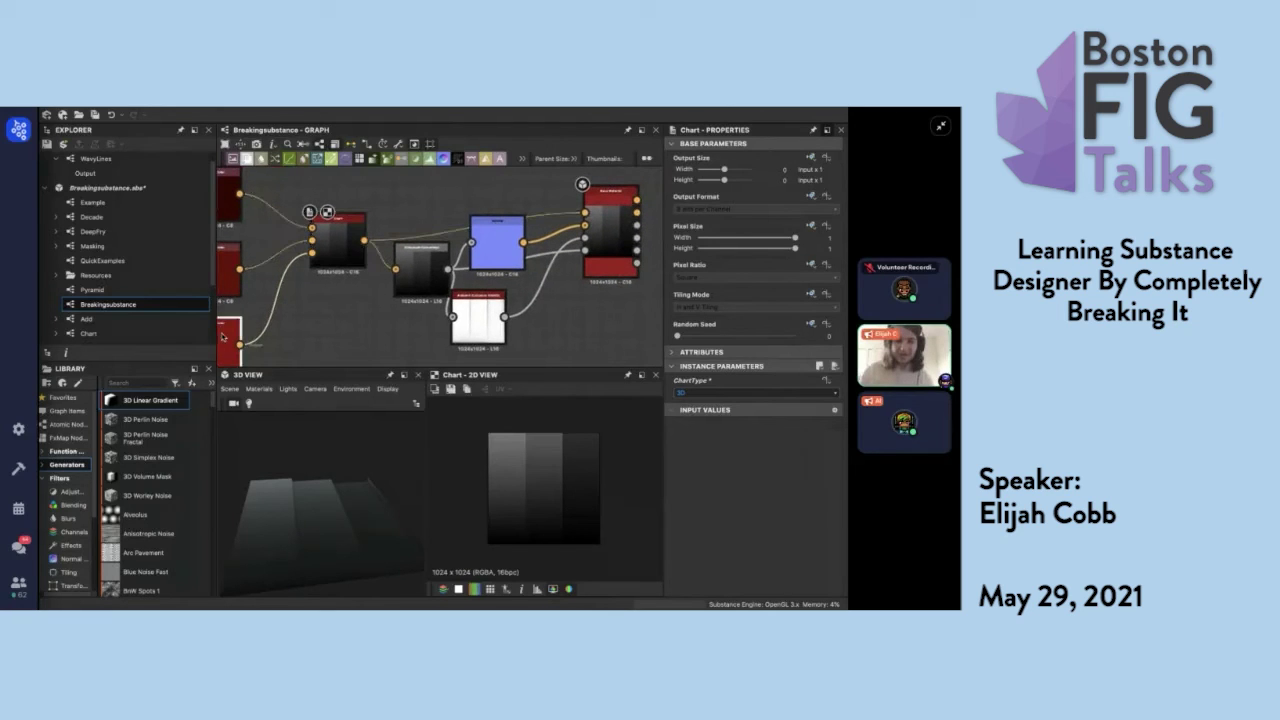
pyautogui.click(224, 337)
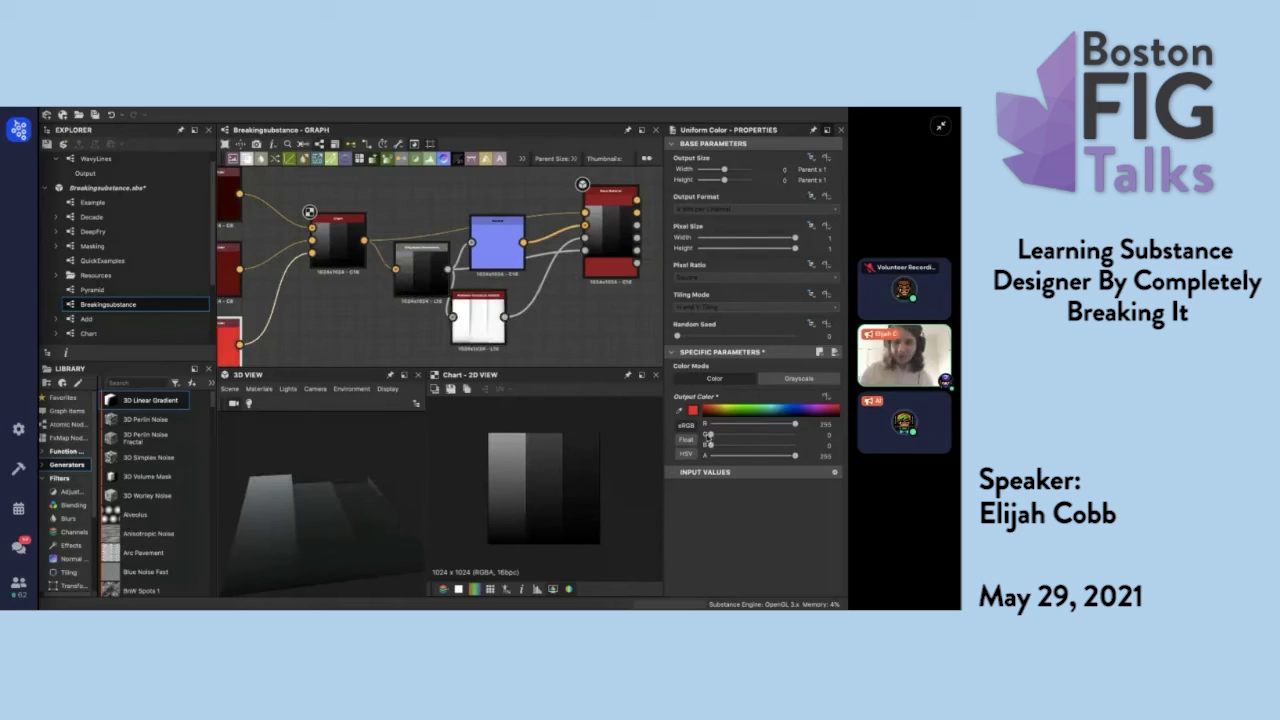
pyautogui.moveTo(709, 436); pyautogui.dragTo(769, 441)
pyautogui.moveTo(778, 441); pyautogui.dragTo(779, 436)
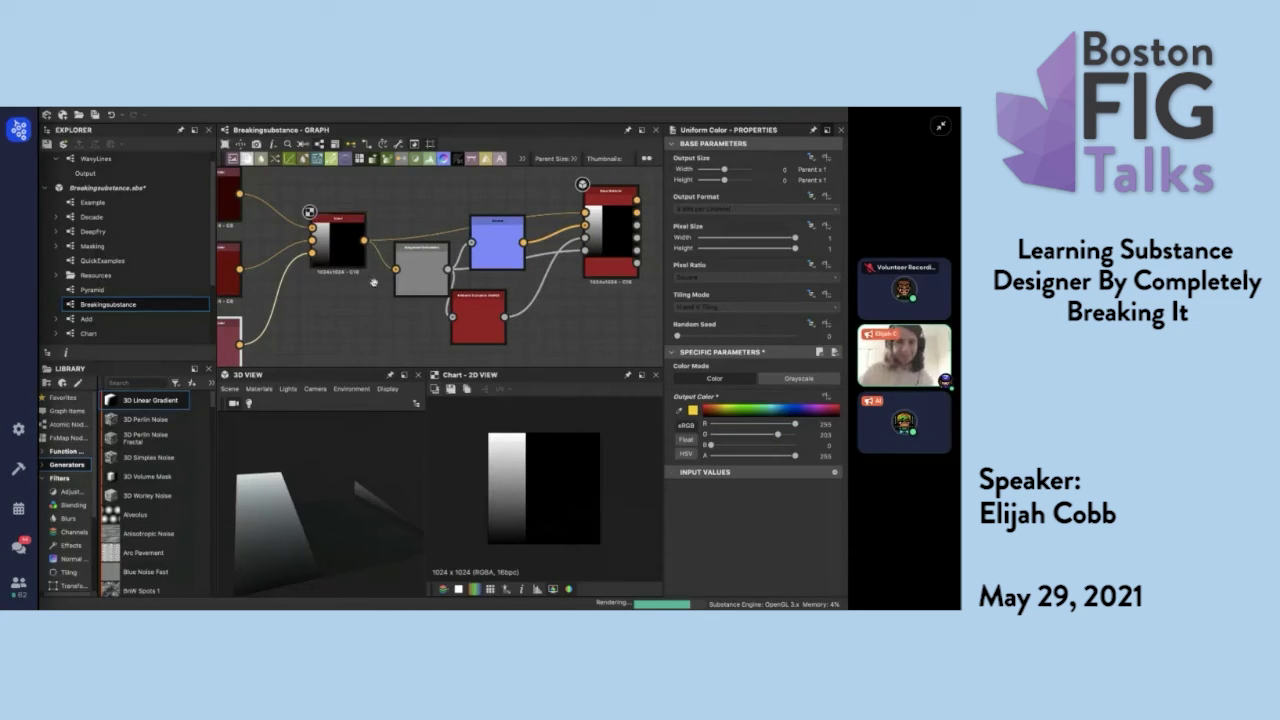
# Find the standalone BarCode node below the chart network and preview it in the 2D view.
pyautogui.moveTo(374, 282)
pyautogui.mouseDown(button='middle')
pyautogui.moveTo(431, 274)
pyautogui.moveTo(367, 317)
pyautogui.moveTo(369, 293)
pyautogui.mouseUp(button='middle')
pyautogui.scroll(-2, 398, 299)
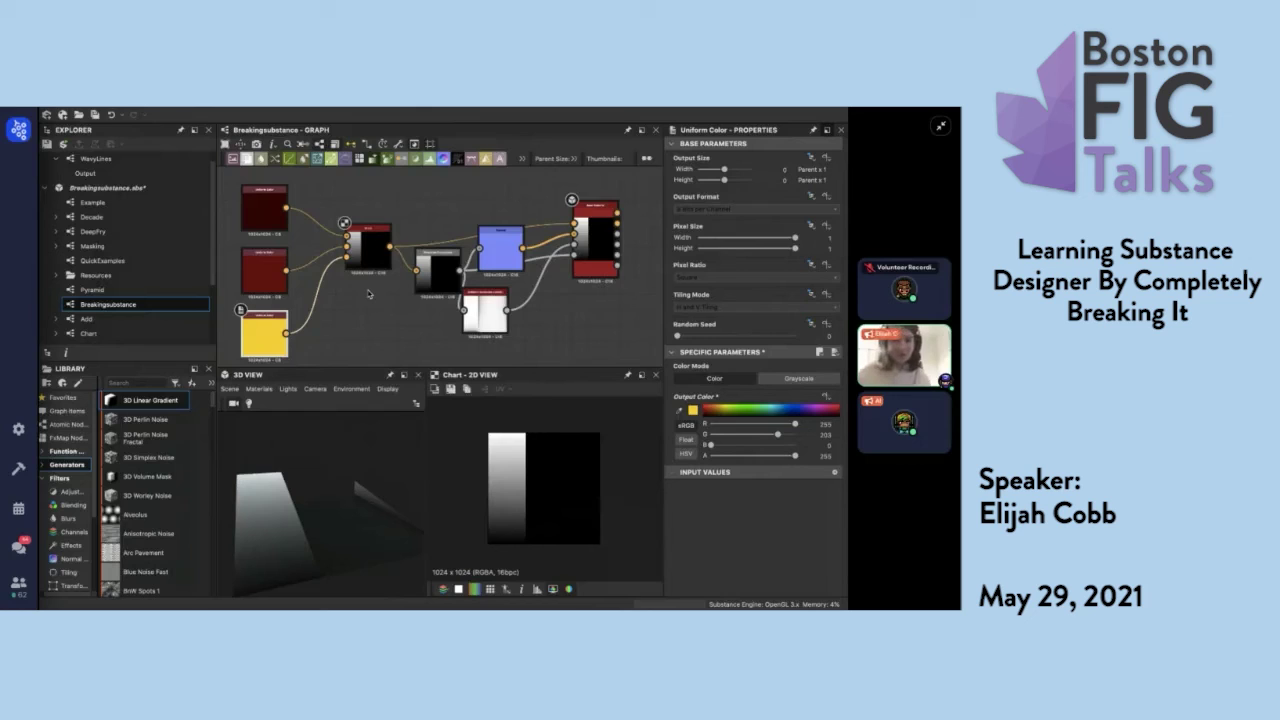
pyautogui.scroll(-1, 368, 293)
pyautogui.moveTo(368, 293); pyautogui.dragTo(374, 250, button='middle')
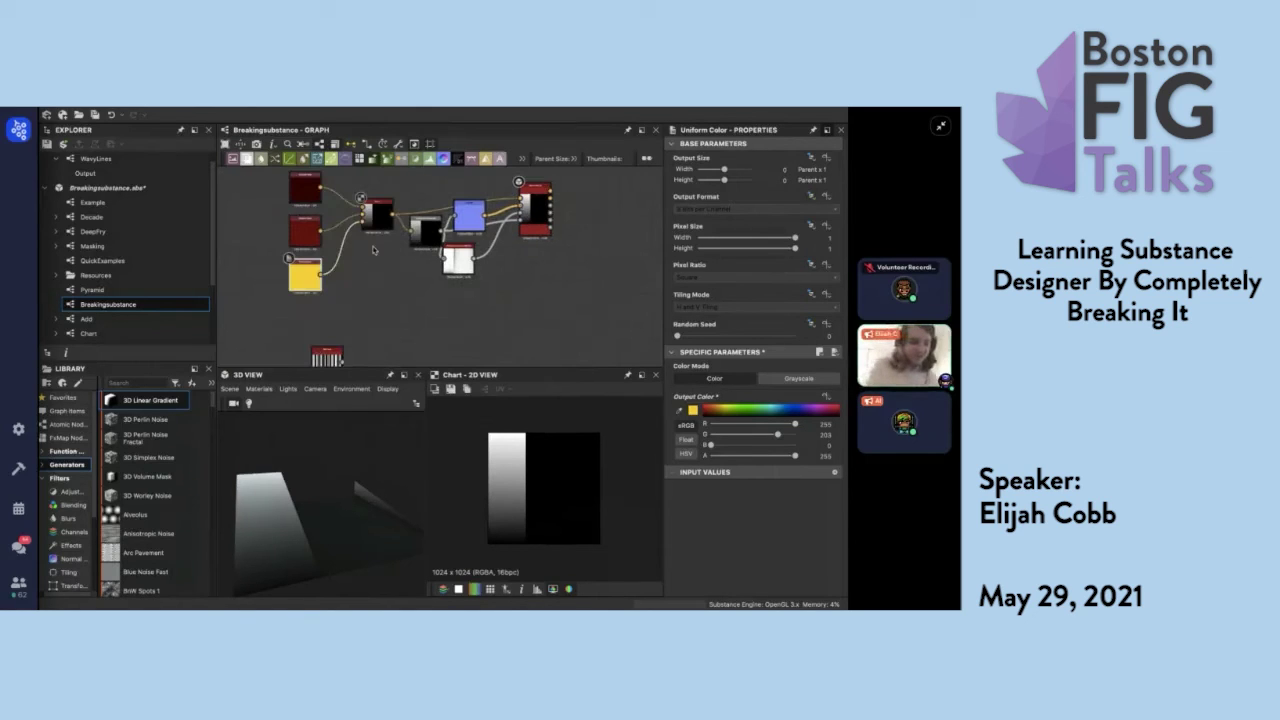
pyautogui.moveTo(476, 307); pyautogui.dragTo(519, 211, button='middle')
pyautogui.click(367, 277)
pyautogui.doubleClick(365, 277)
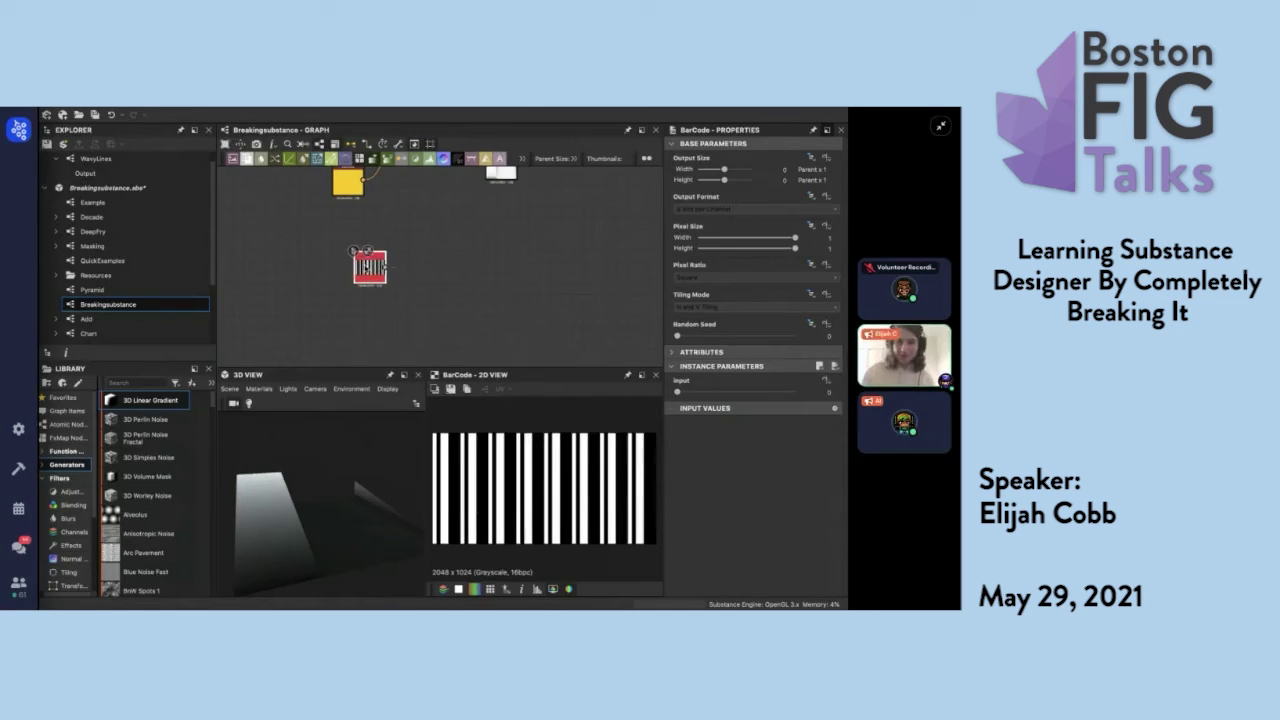
# Open the BarCode graph from the Breakingsubstance package.
pyautogui.rightClick(354, 252)
pyautogui.press('Escape')
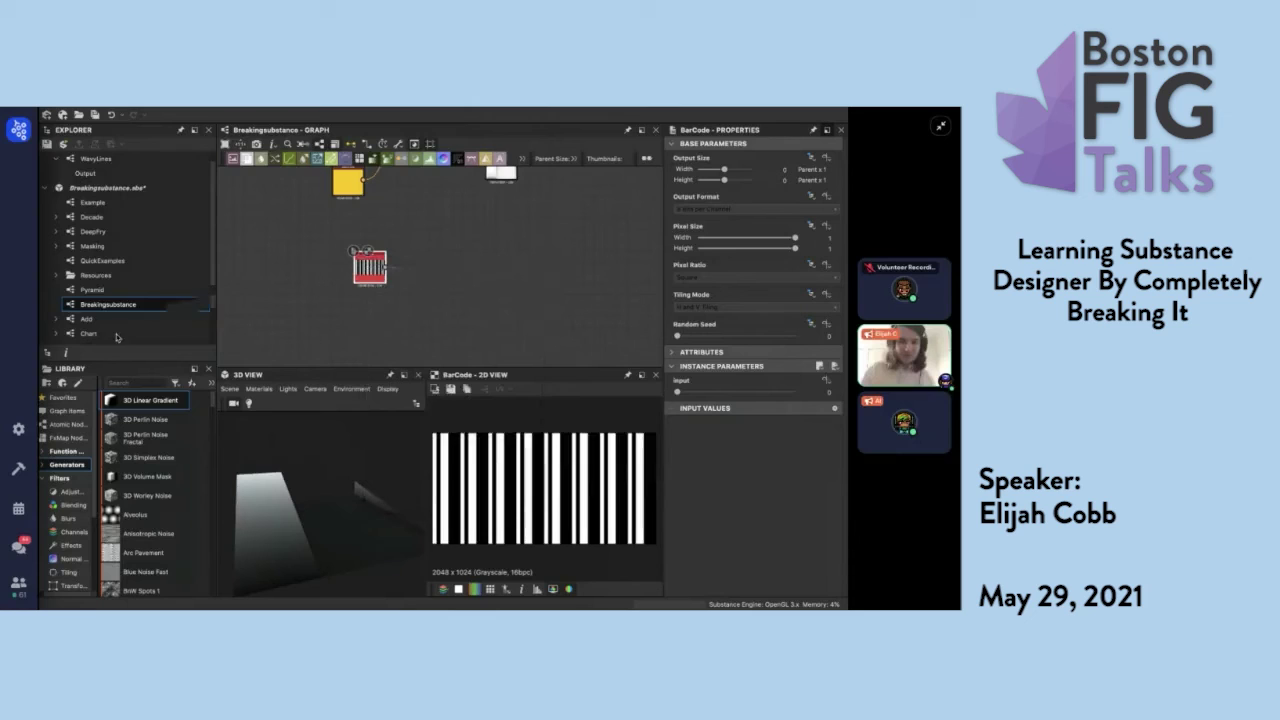
pyautogui.scroll(-3, 112, 325)
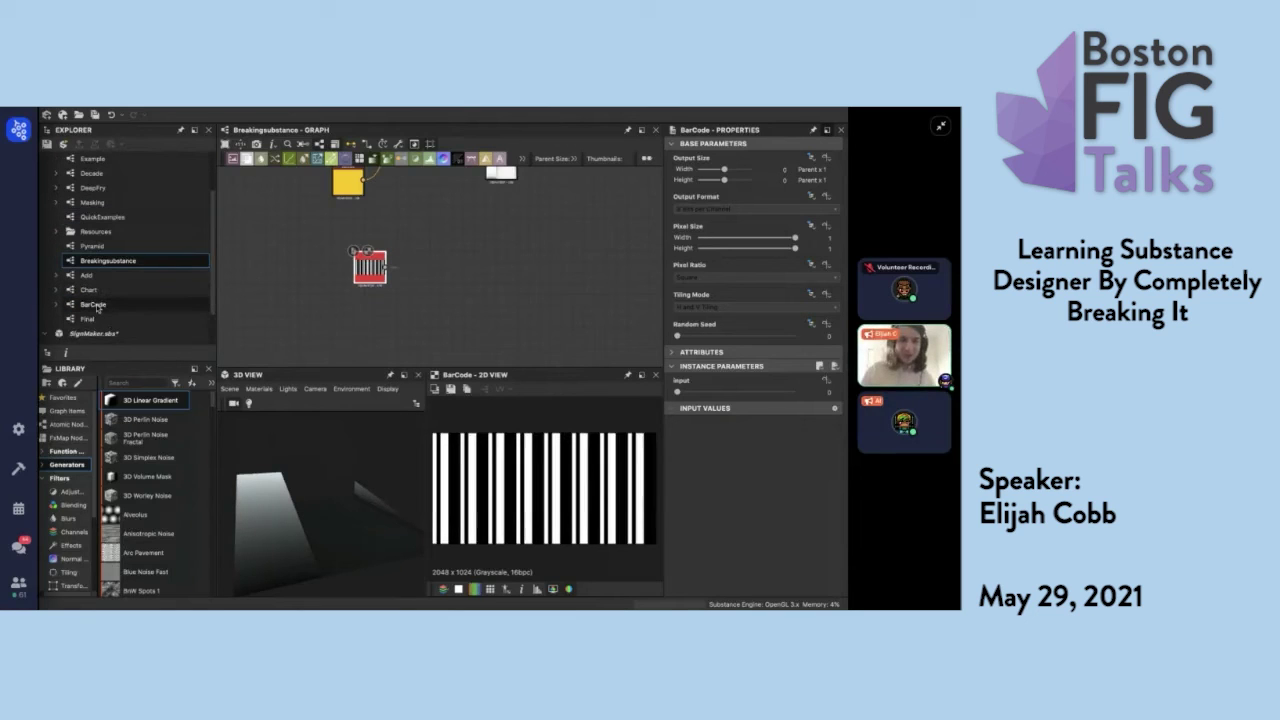
pyautogui.click(98, 306)
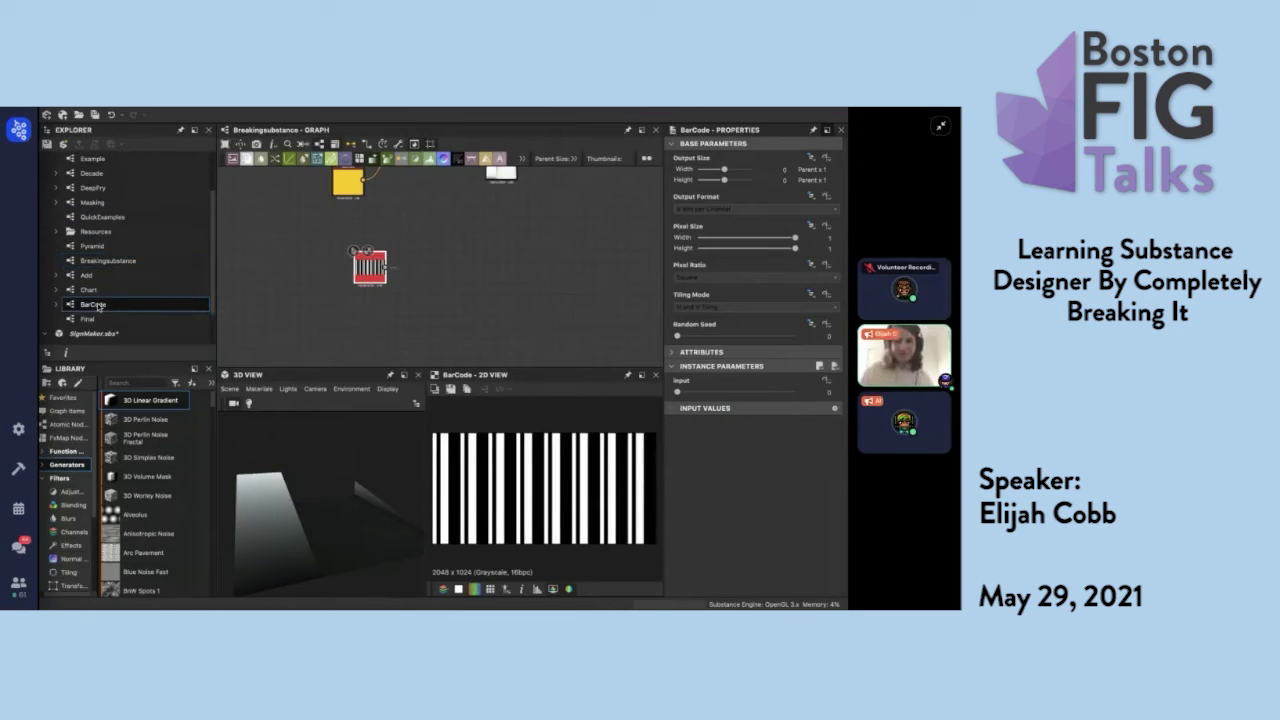
pyautogui.hotkey('ctrl', 'e')
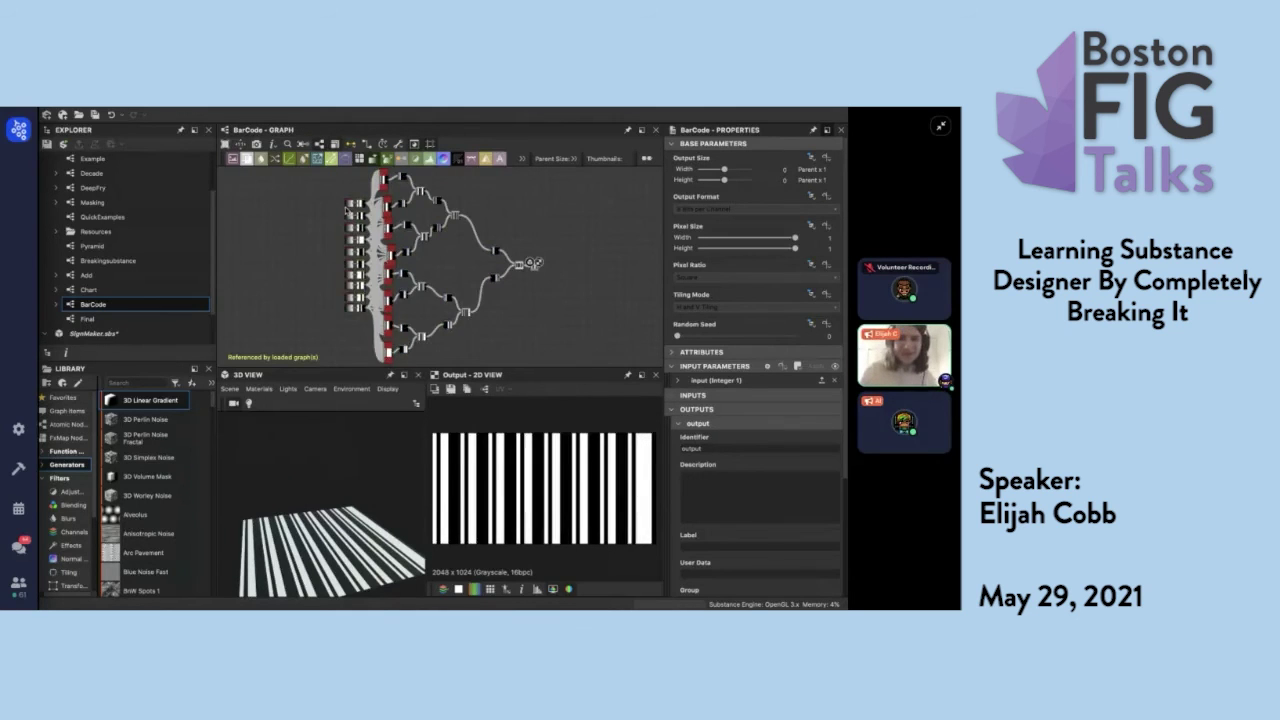
# Preview the first Curve node in the BarCode graph and inspect the settings of its linear gradient source and curve.
pyautogui.scroll(5, 340, 219)
pyautogui.scroll(-3, 340, 217)
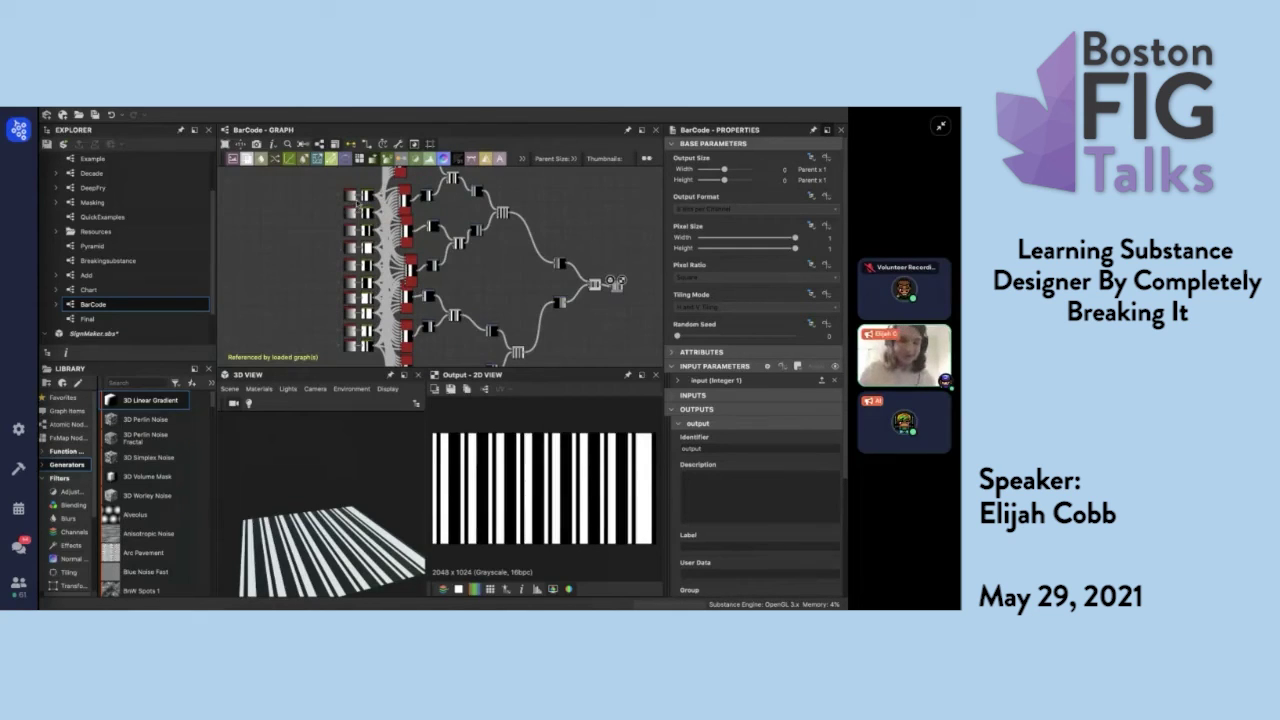
pyautogui.scroll(3, 367, 196)
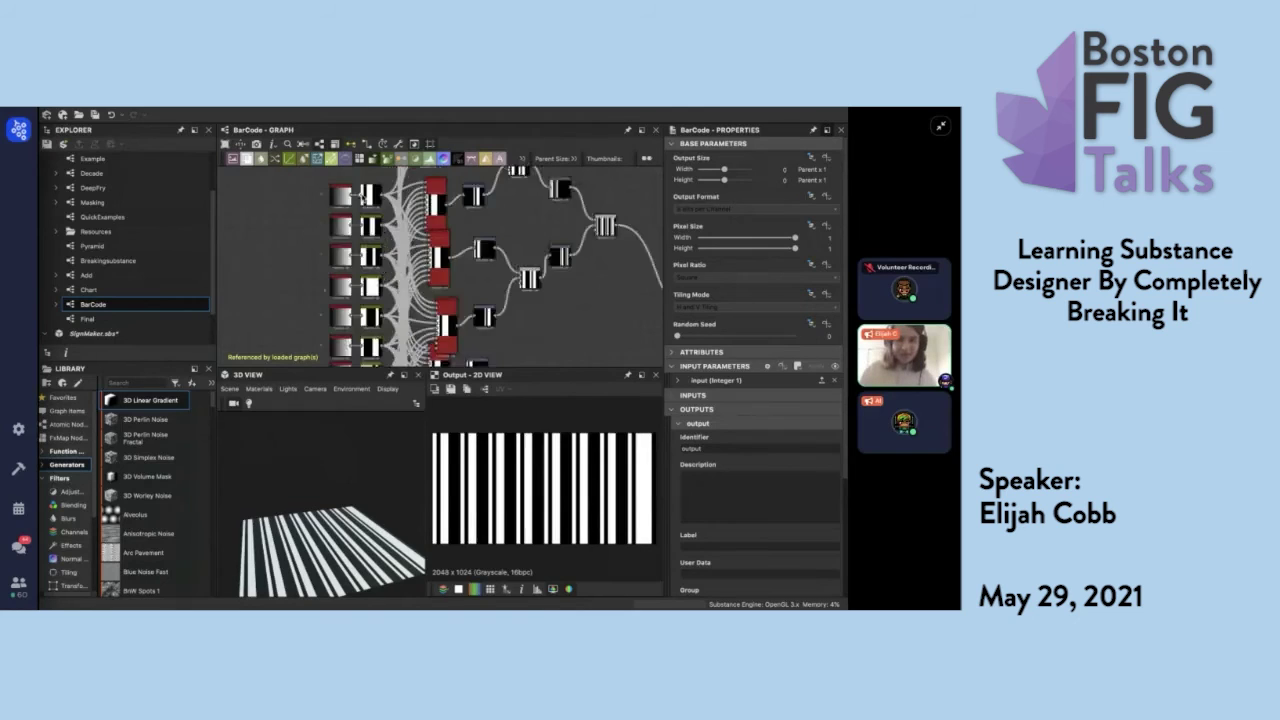
pyautogui.click(375, 197)
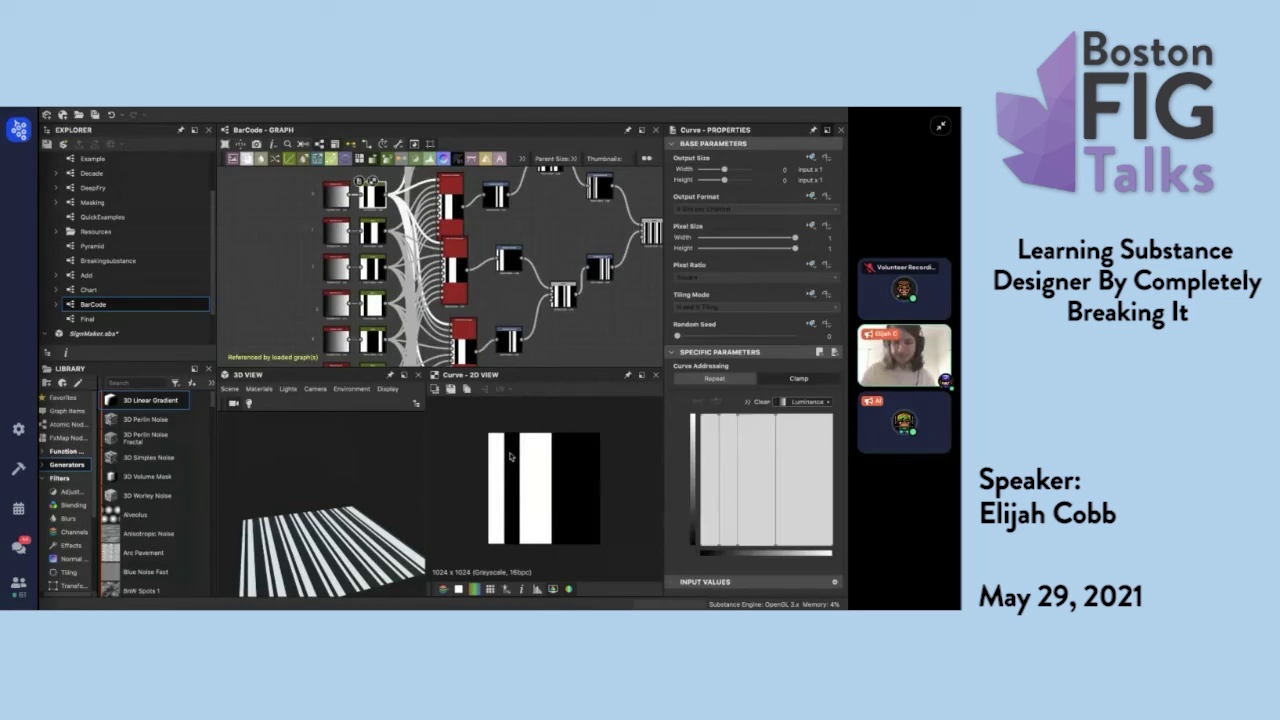
pyautogui.click(337, 190)
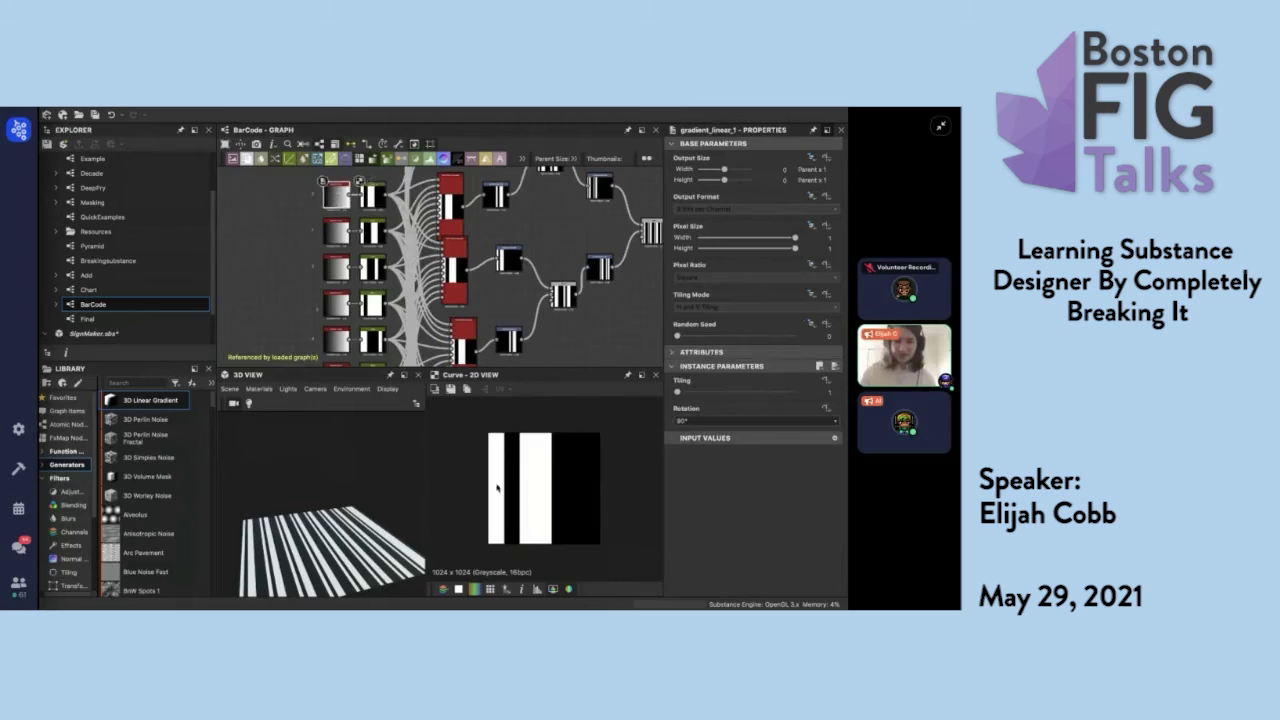
pyautogui.click(381, 197)
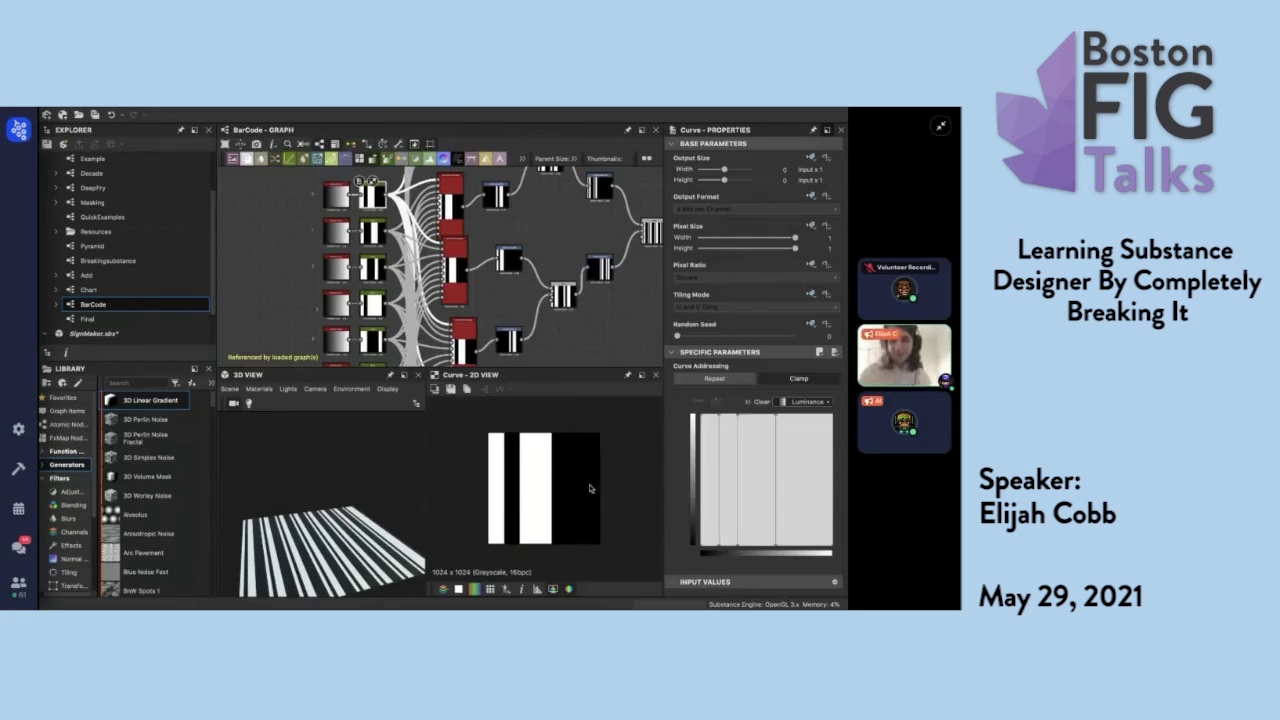
# Preview the next few Curve nodes down the column to compare their stripe patterns.
pyautogui.doubleClick(368, 228)
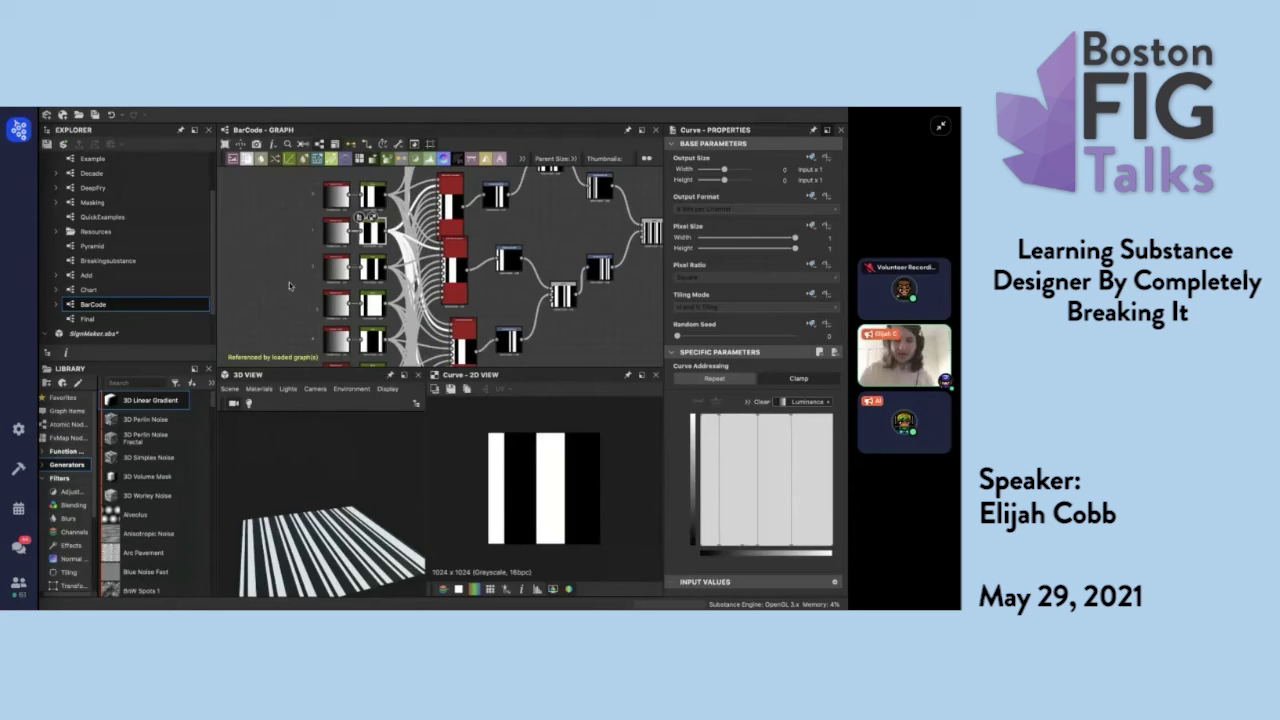
pyautogui.moveTo(290, 272); pyautogui.dragTo(292, 234, button='middle')
pyautogui.doubleClick(372, 263)
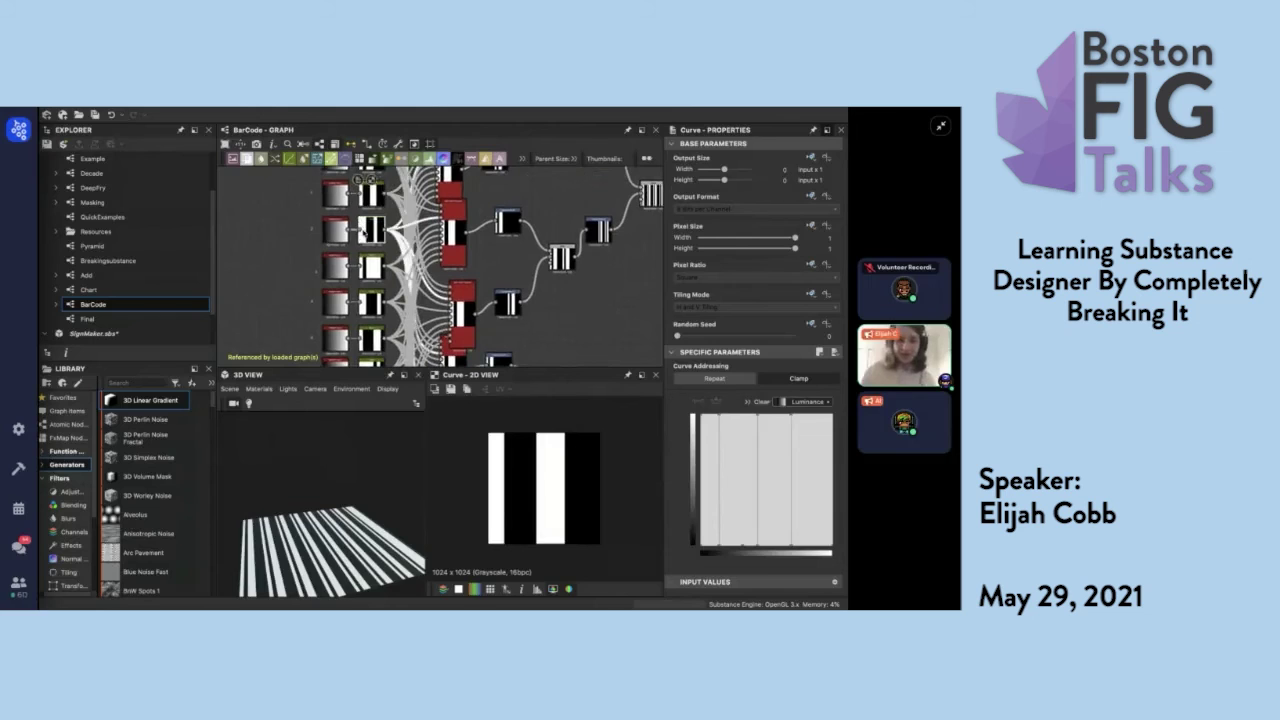
pyautogui.doubleClick(372, 300)
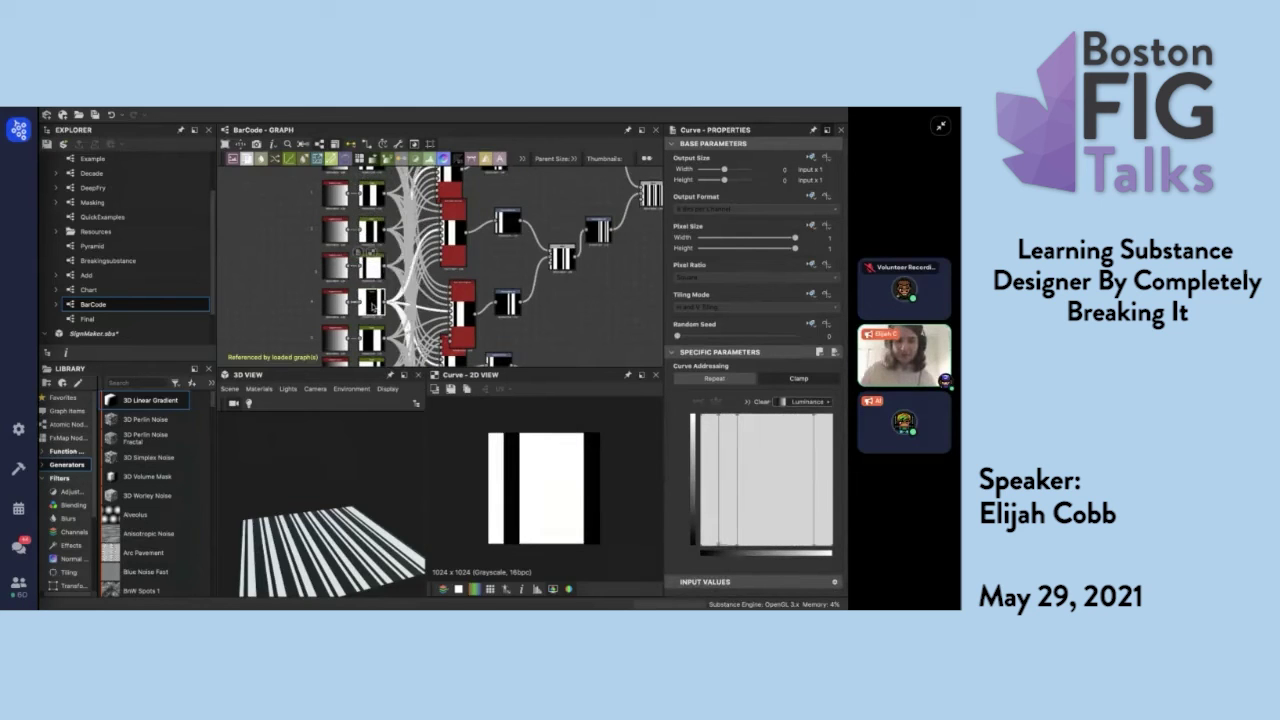
pyautogui.moveTo(409, 318)
pyautogui.mouseDown(button='middle')
pyautogui.moveTo(403, 274)
pyautogui.moveTo(399, 325)
pyautogui.mouseUp(button='middle')
pyautogui.click(397, 323)
# Follow the column of Multi Switch Grayscale nodes through the blend chain and preview the BarCode graph's output node.
pyautogui.scroll(-4, 418, 314)
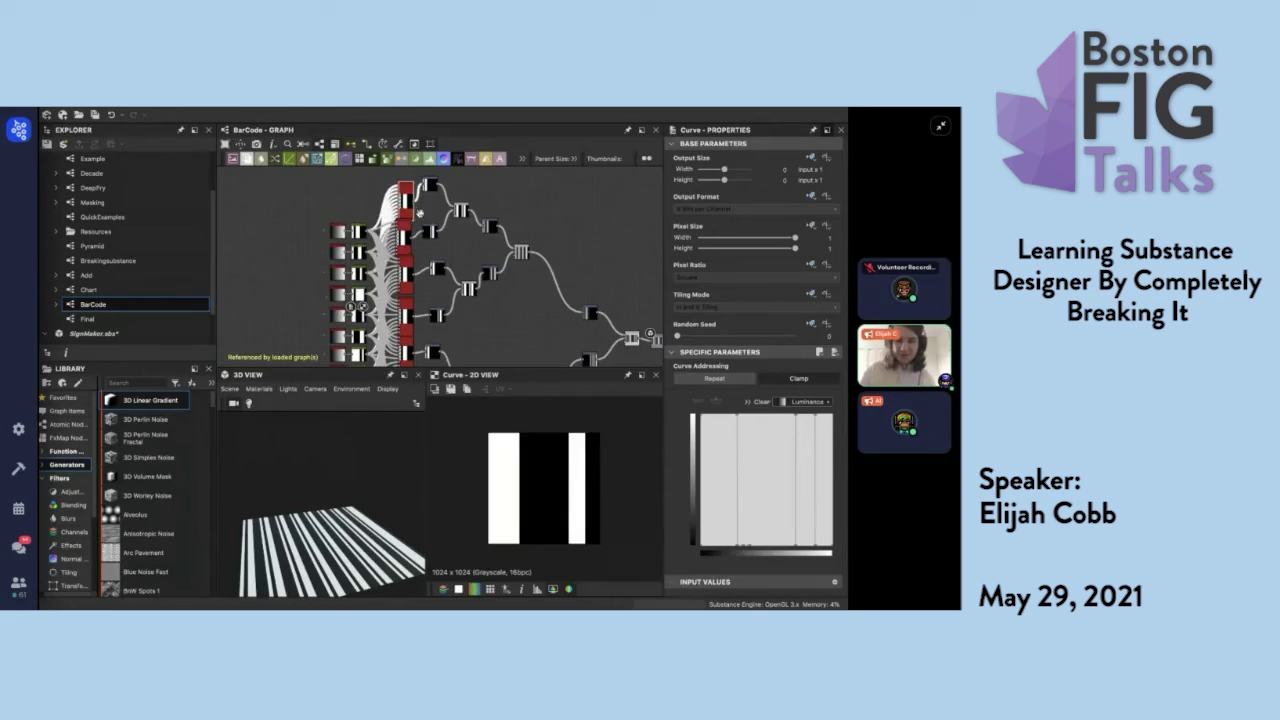
pyautogui.moveTo(420, 213); pyautogui.dragTo(422, 167, button='middle')
pyautogui.moveTo(416, 320); pyautogui.dragTo(418, 195, button='middle')
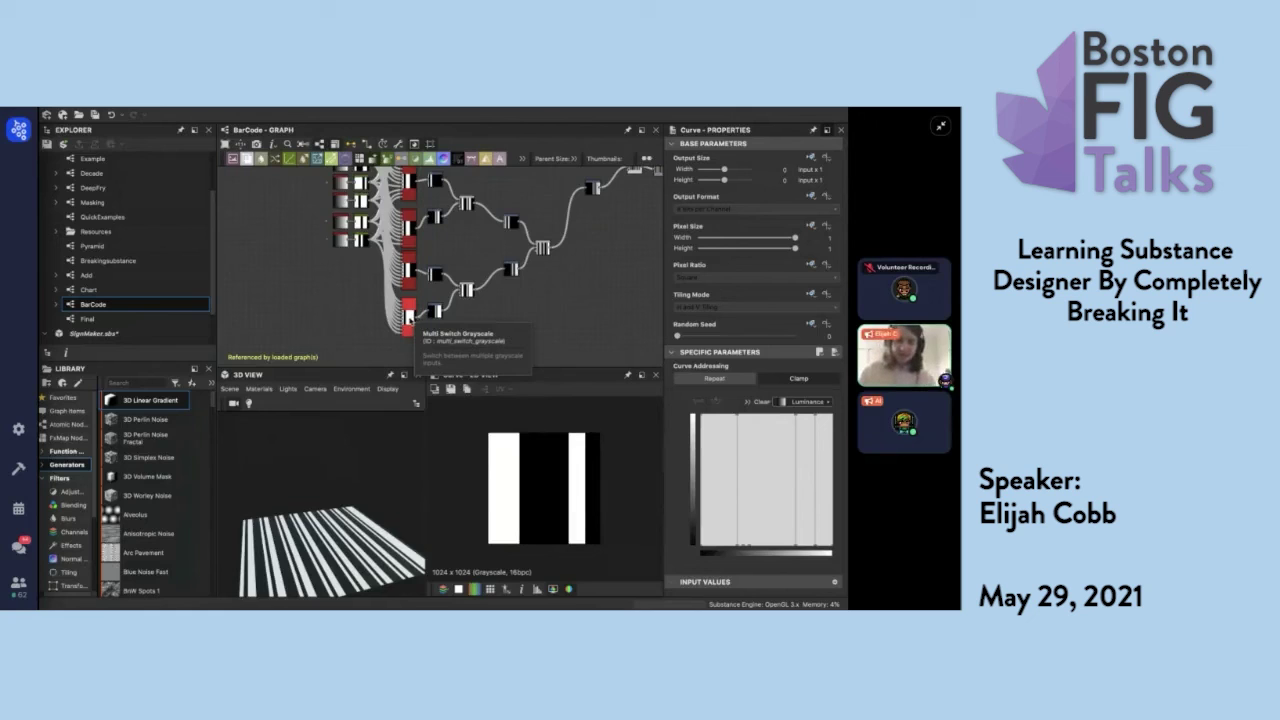
pyautogui.moveTo(482, 308); pyautogui.dragTo(415, 330, button='middle')
pyautogui.doubleClick(577, 207)
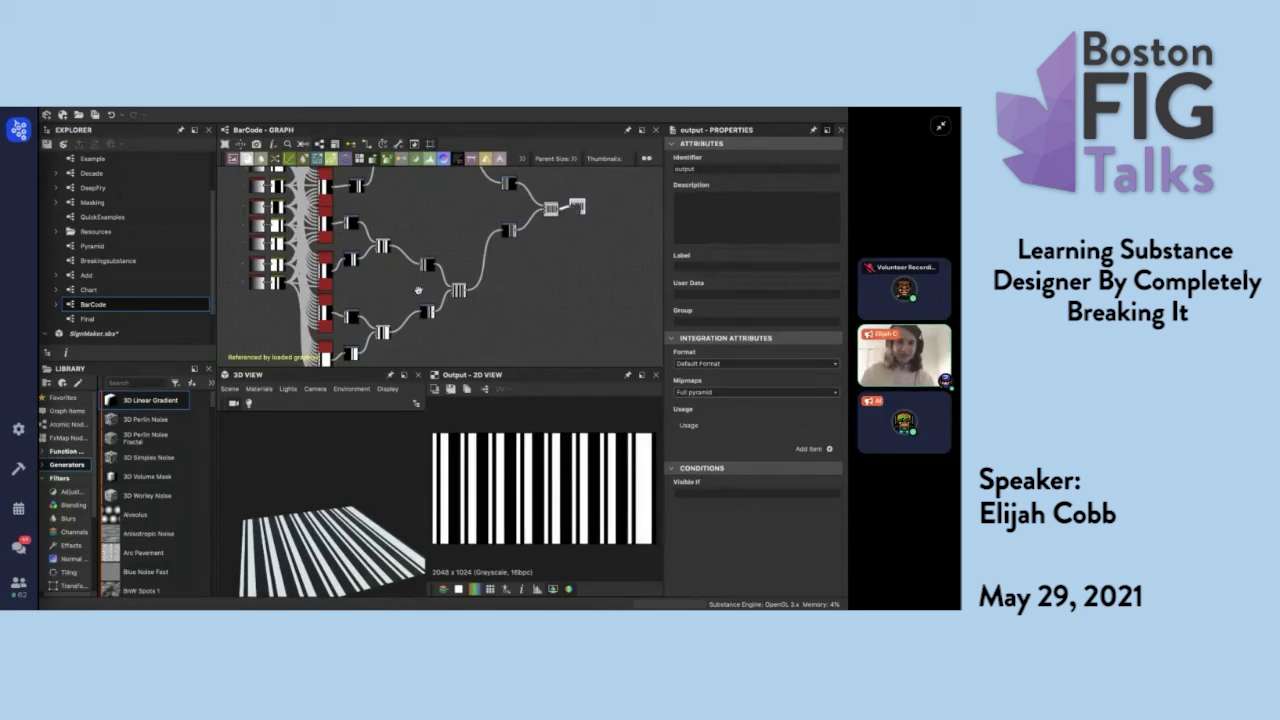
# Examine how the BarCode graph's network runs from the gradient and curve pairs to the single output.
pyautogui.moveTo(418, 290); pyautogui.dragTo(423, 277, button='middle')
pyautogui.scroll(-2, 423, 275)
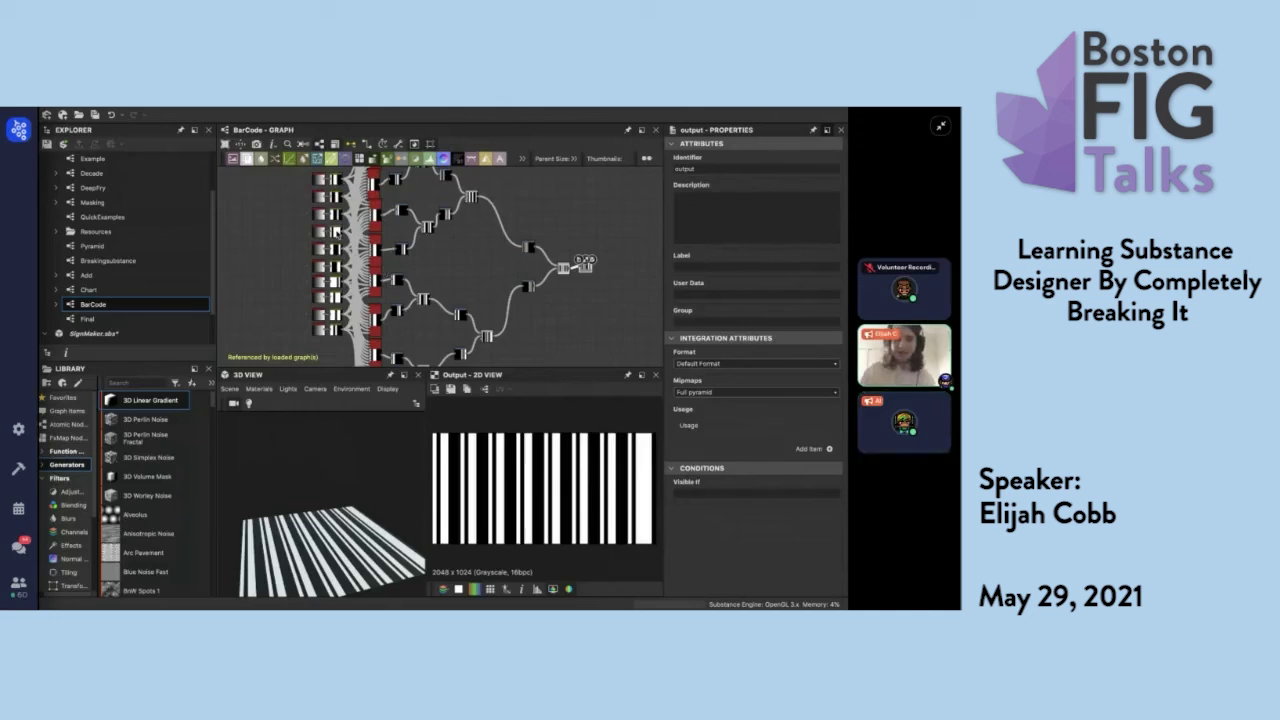
pyautogui.scroll(3, 338, 234)
pyautogui.scroll(-3, 338, 232)
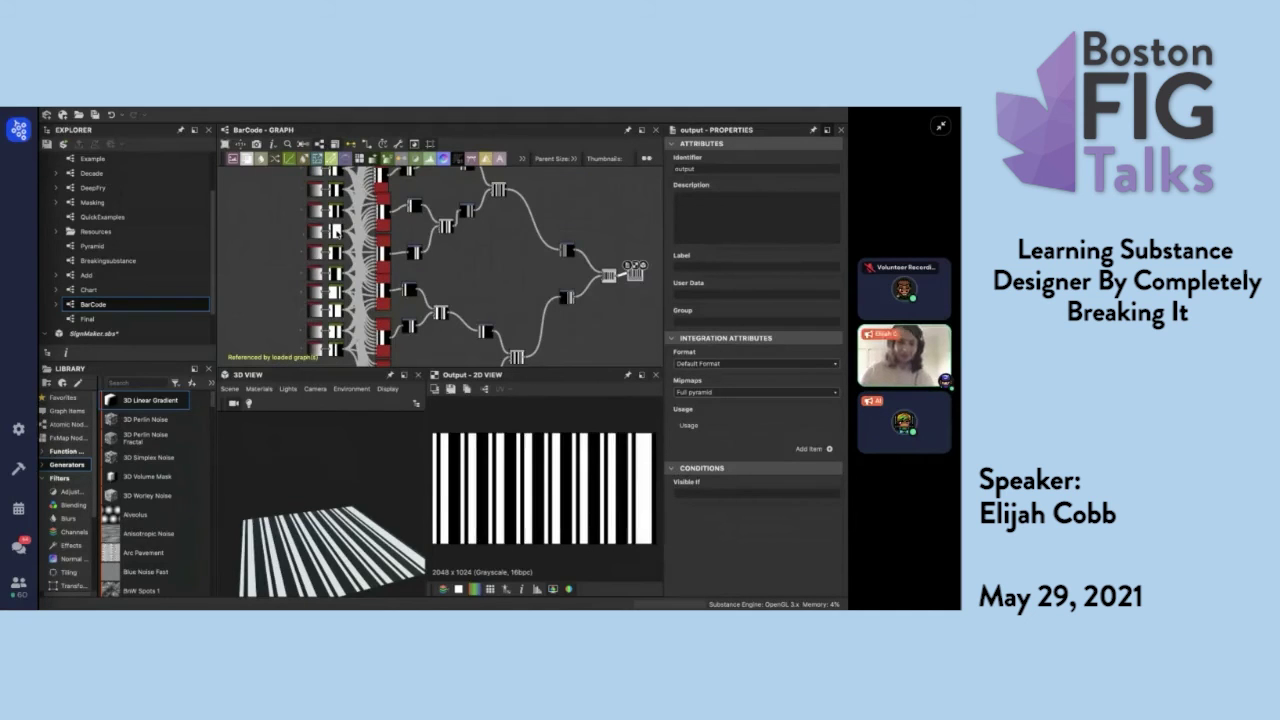
pyautogui.scroll(1, 480, 277)
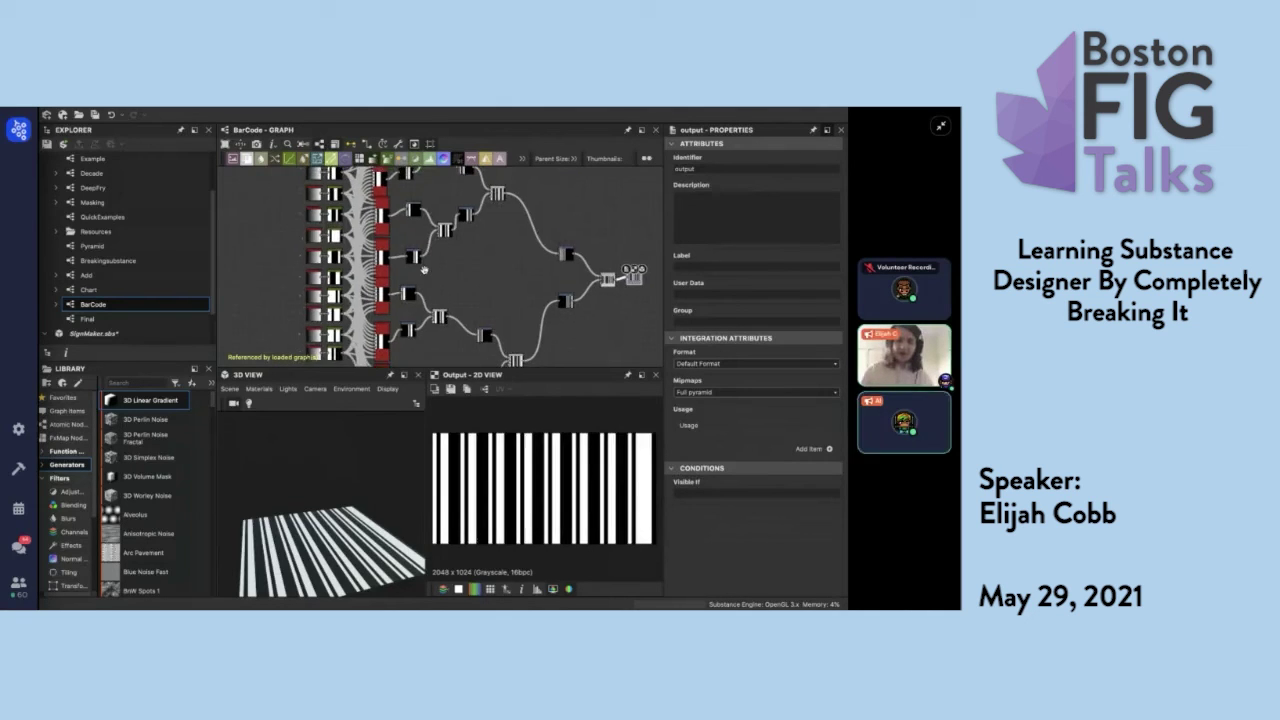
pyautogui.hscroll(2, 426, 268)
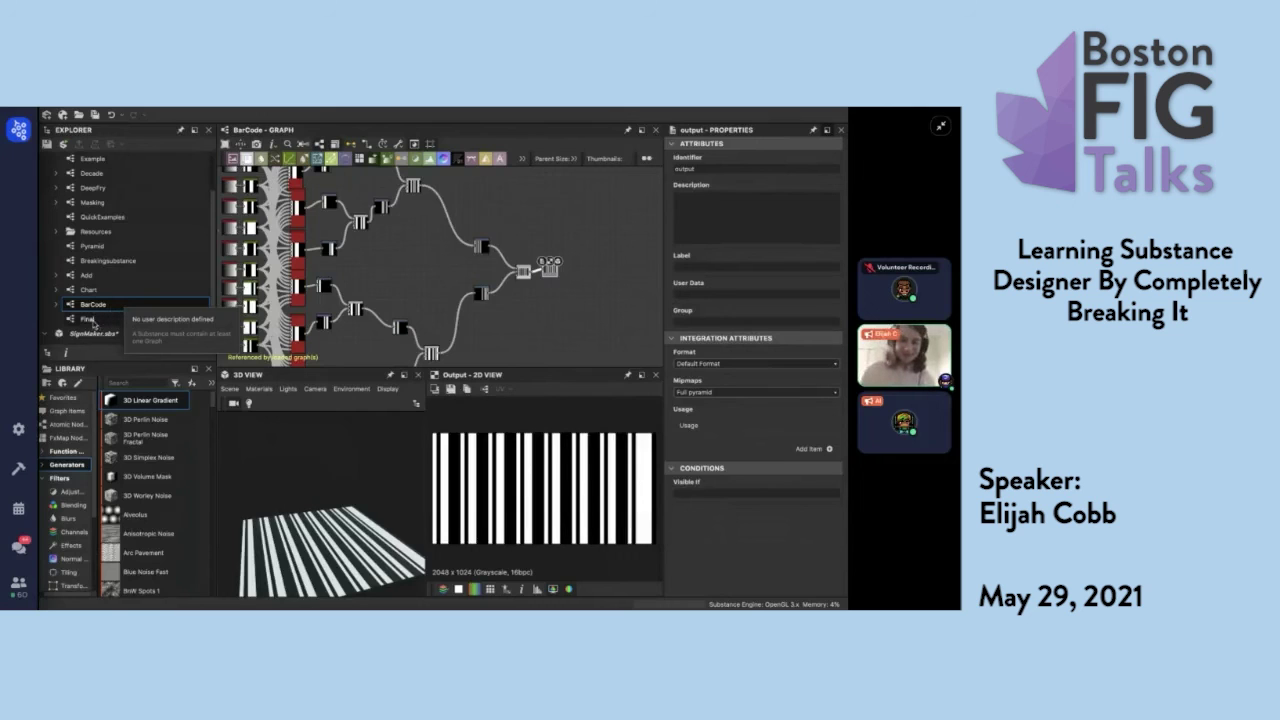
pyautogui.moveTo(412, 258); pyautogui.dragTo(455, 250, button='middle')
pyautogui.scroll(-3, 455, 260)
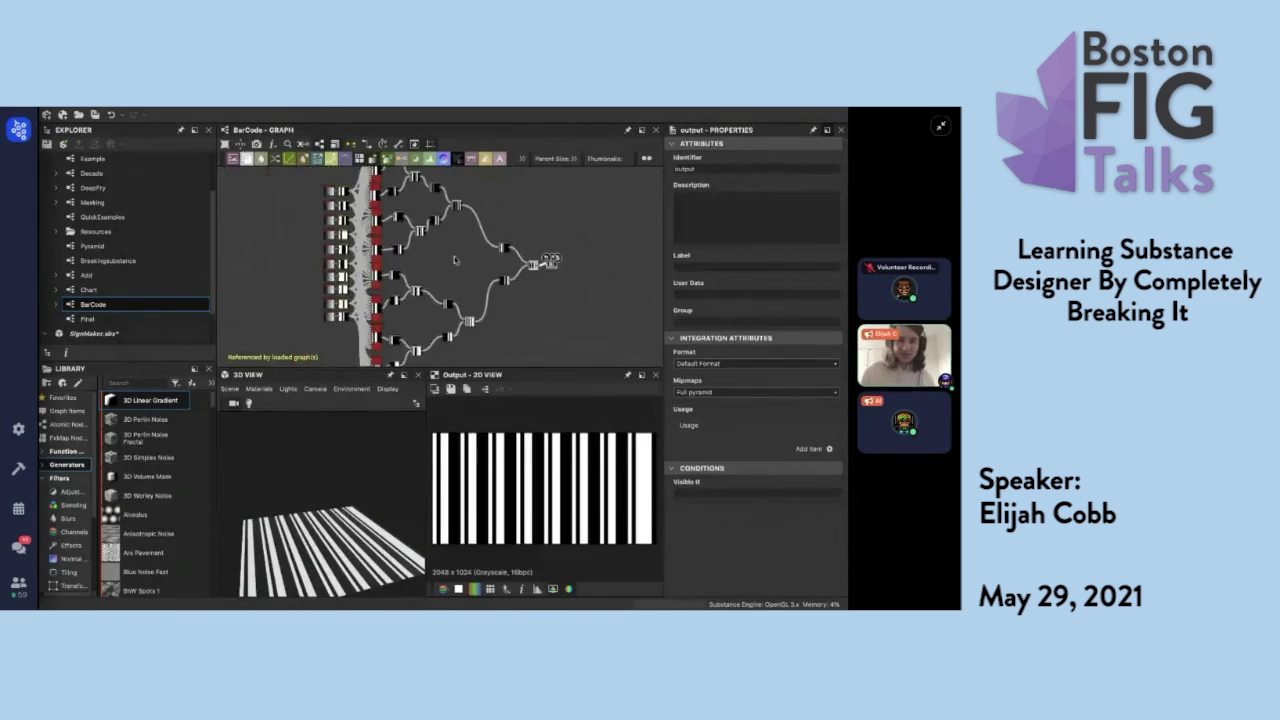
pyautogui.scroll(-2, 454, 260)
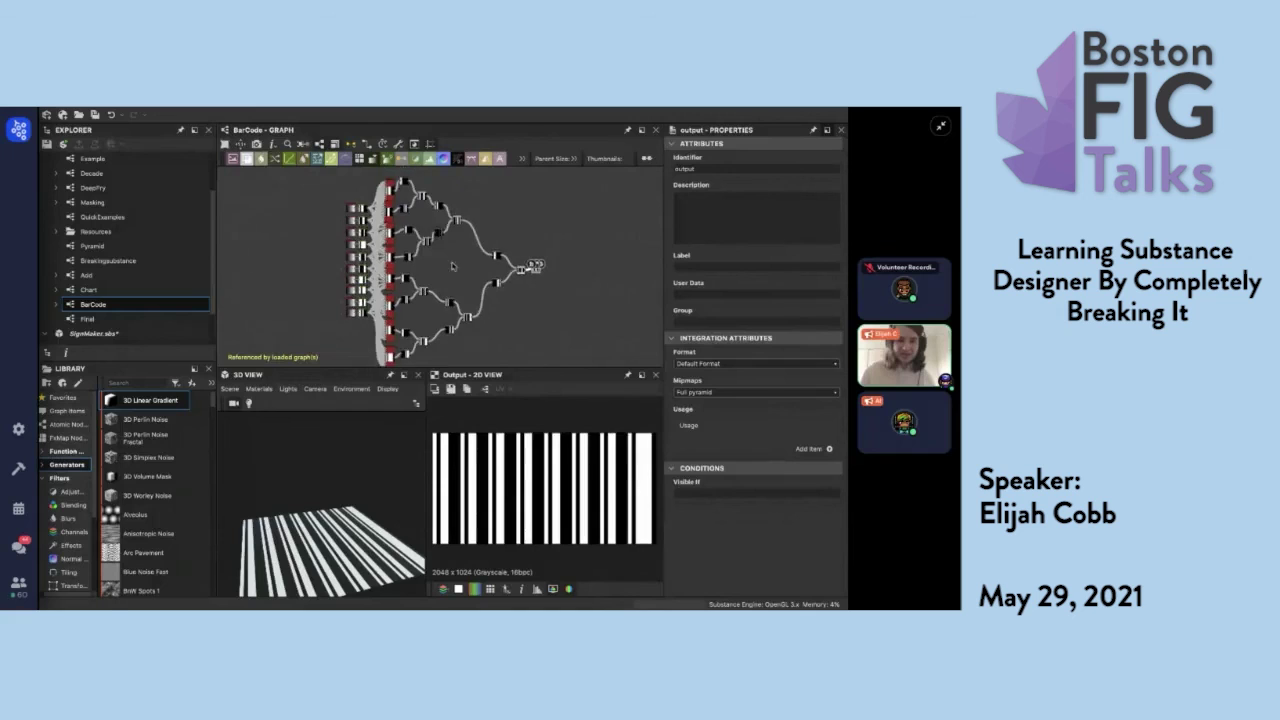
pyautogui.moveTo(445, 260); pyautogui.dragTo(448, 259, button='middle')
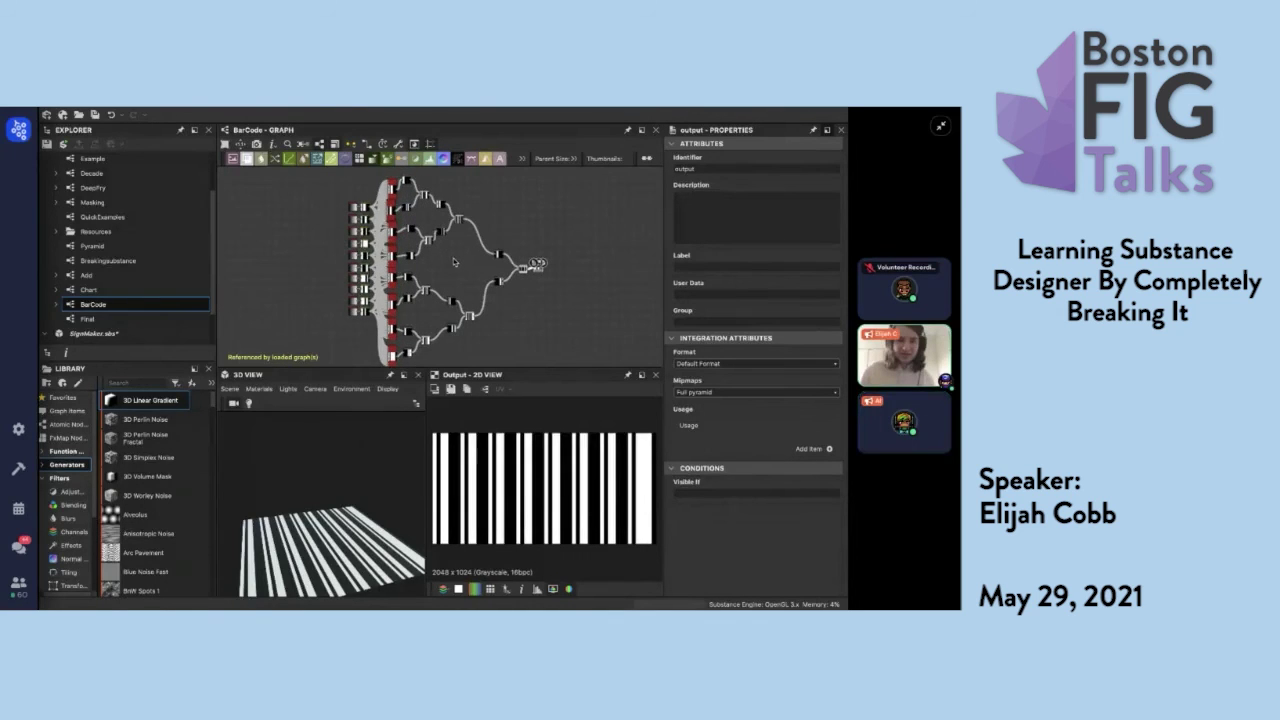
pyautogui.hotkey('ctrl', 'Left')
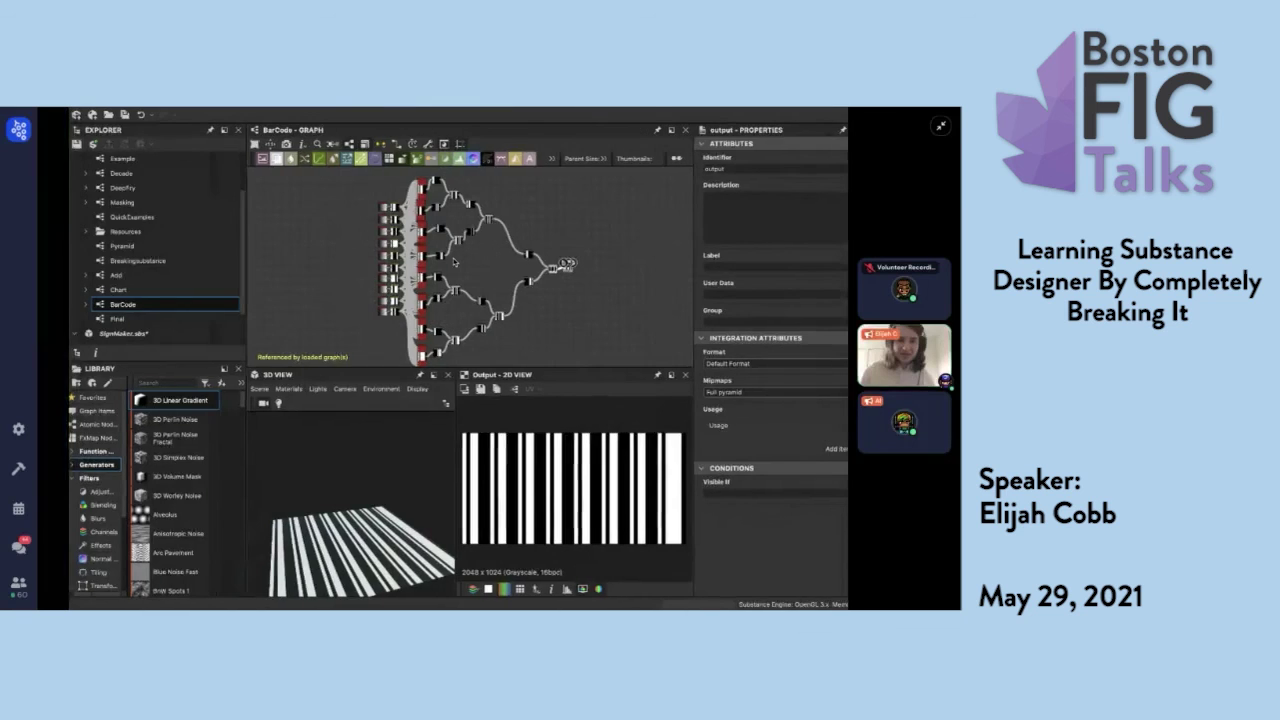
pyautogui.press('Right')
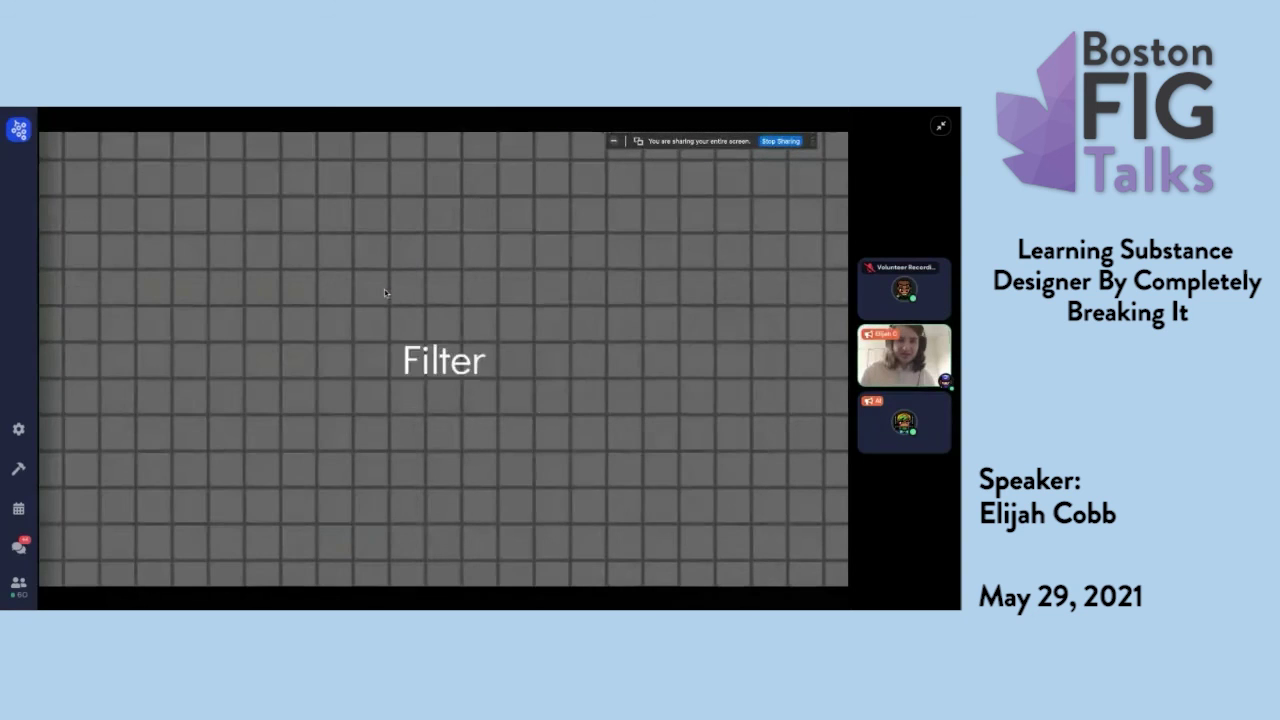
pyautogui.press('Right')
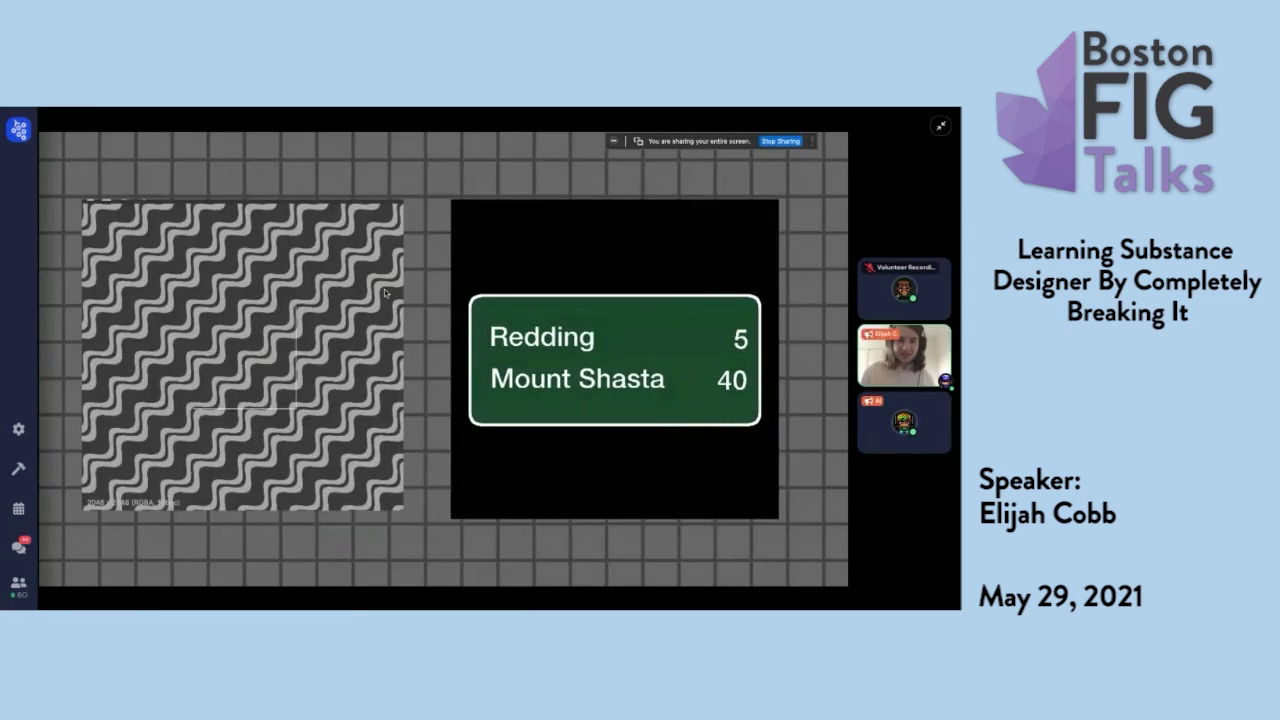
pyautogui.press('Left')
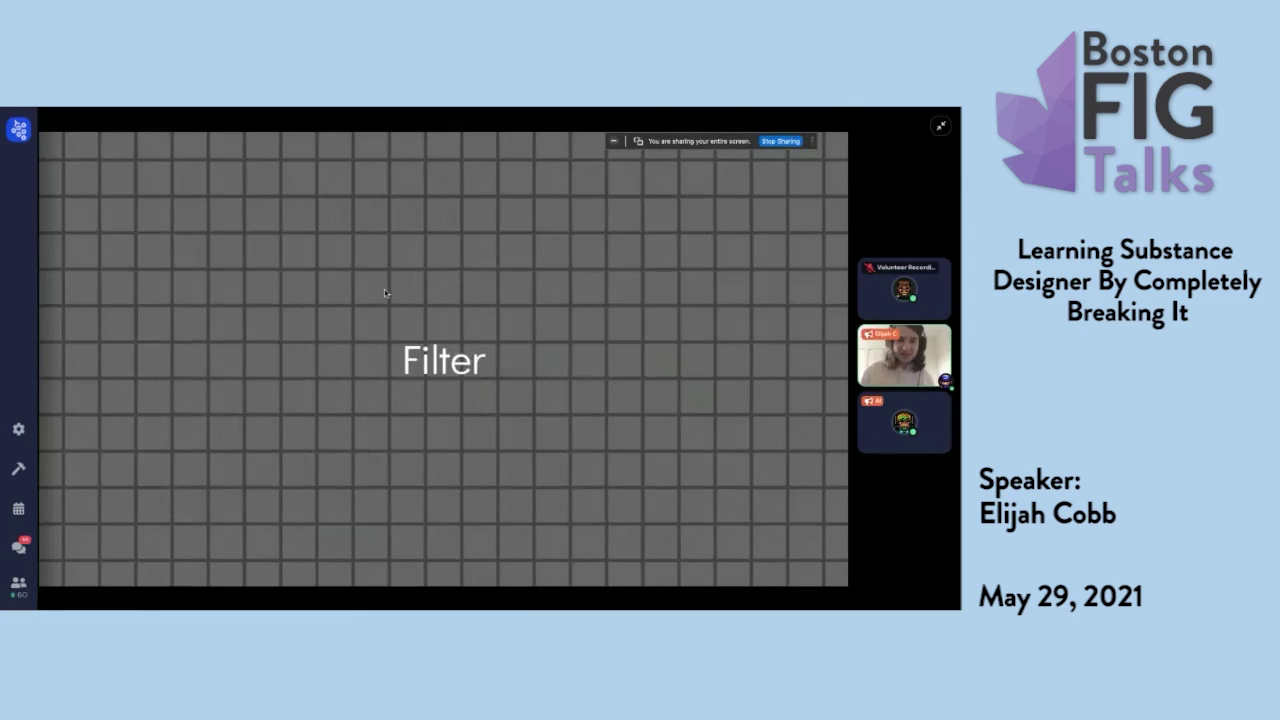
pyautogui.press('Right')
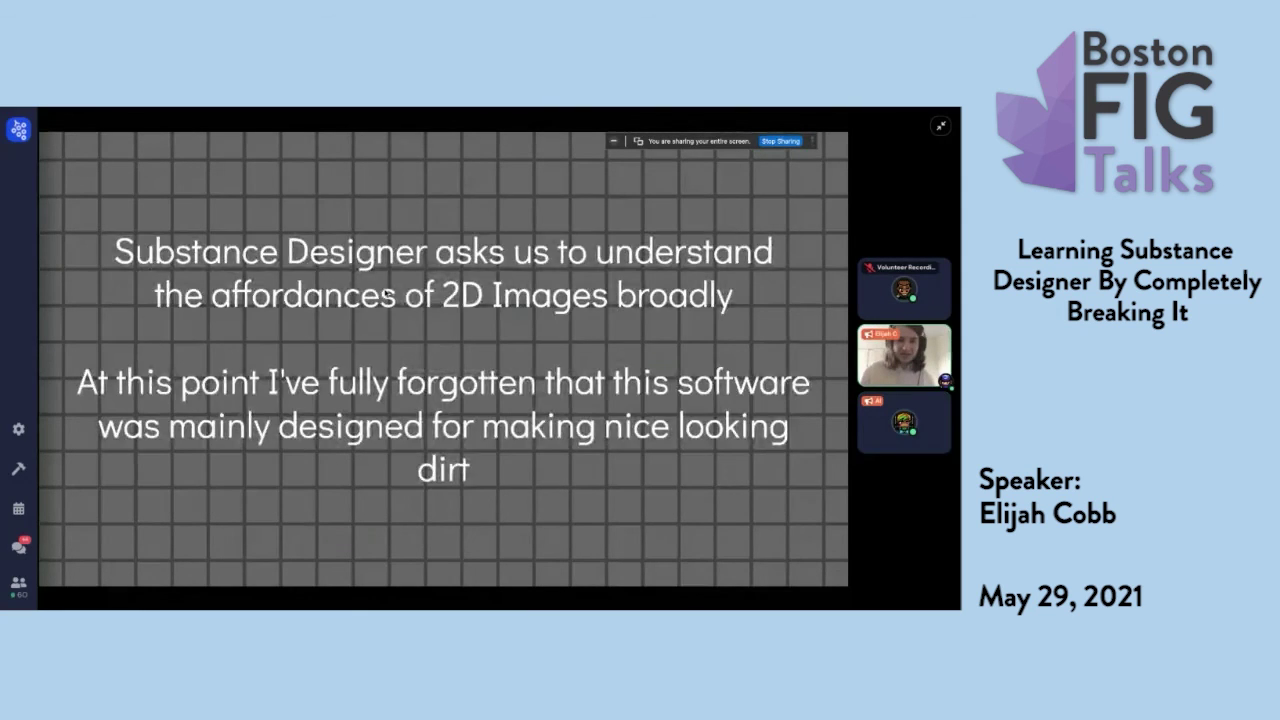